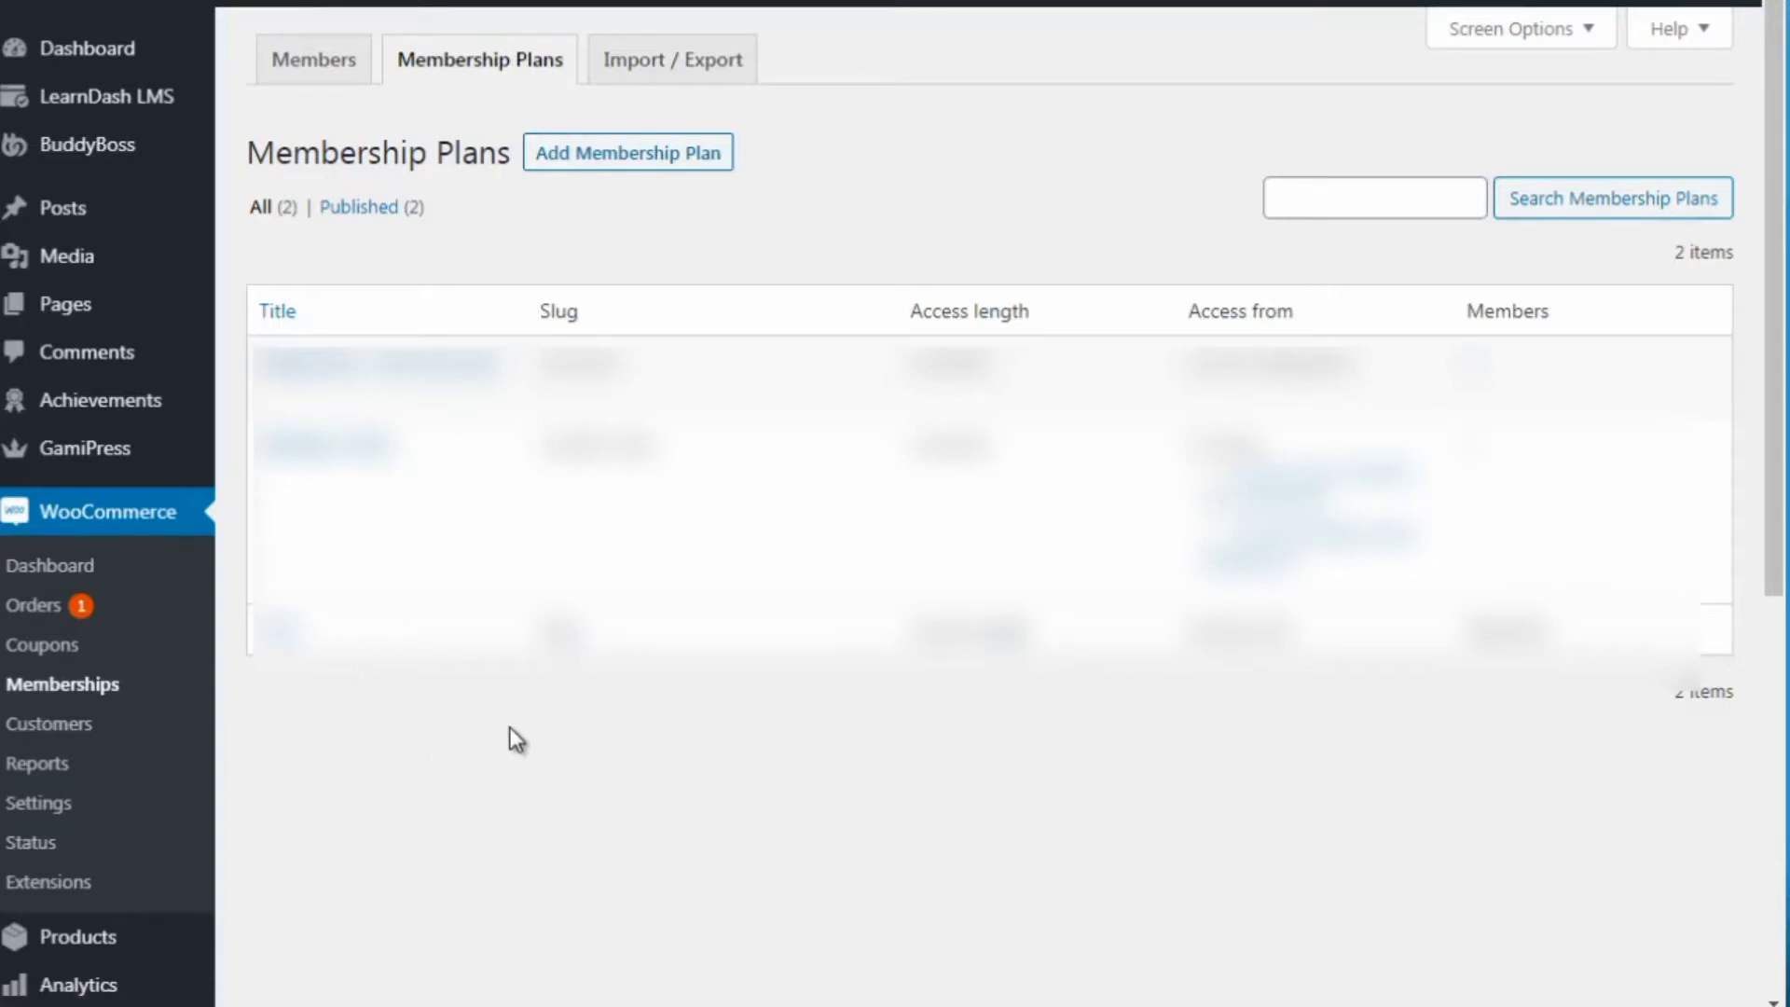
Start a new membership plan and title it "Free Level 2"
{"action": "left_click", "coordinate": [649, 158]}
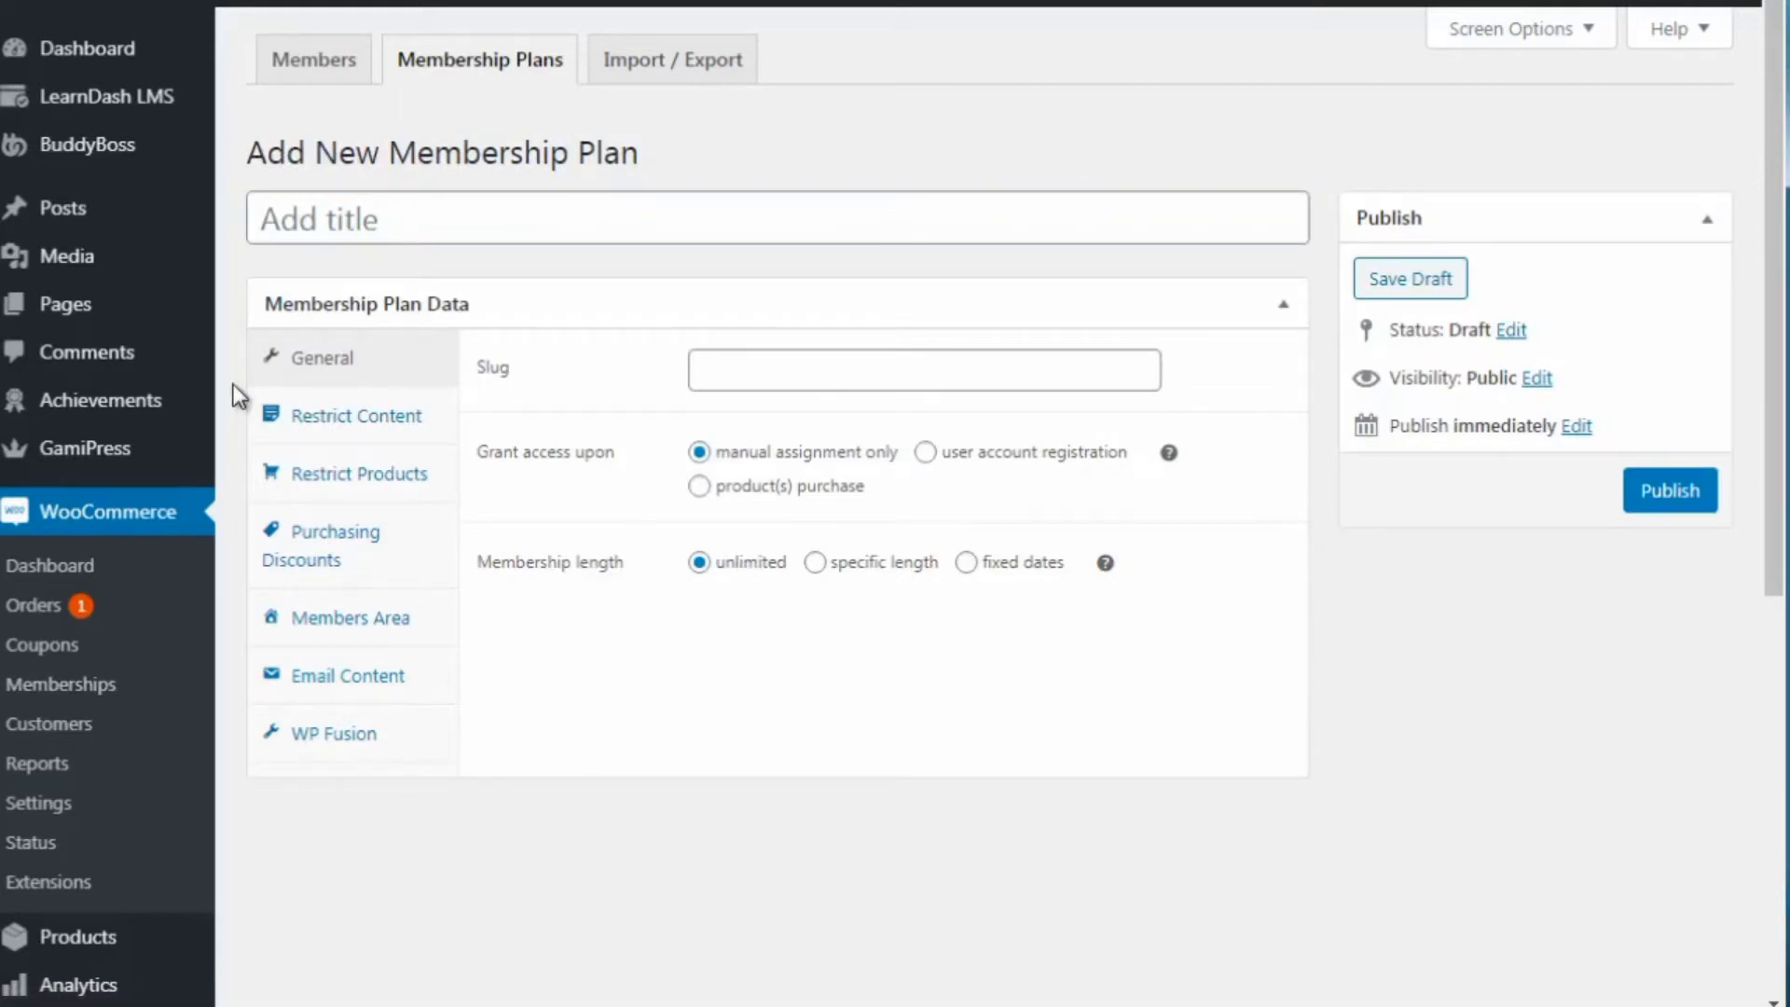
{"action": "left_click", "coordinate": [424, 217]}
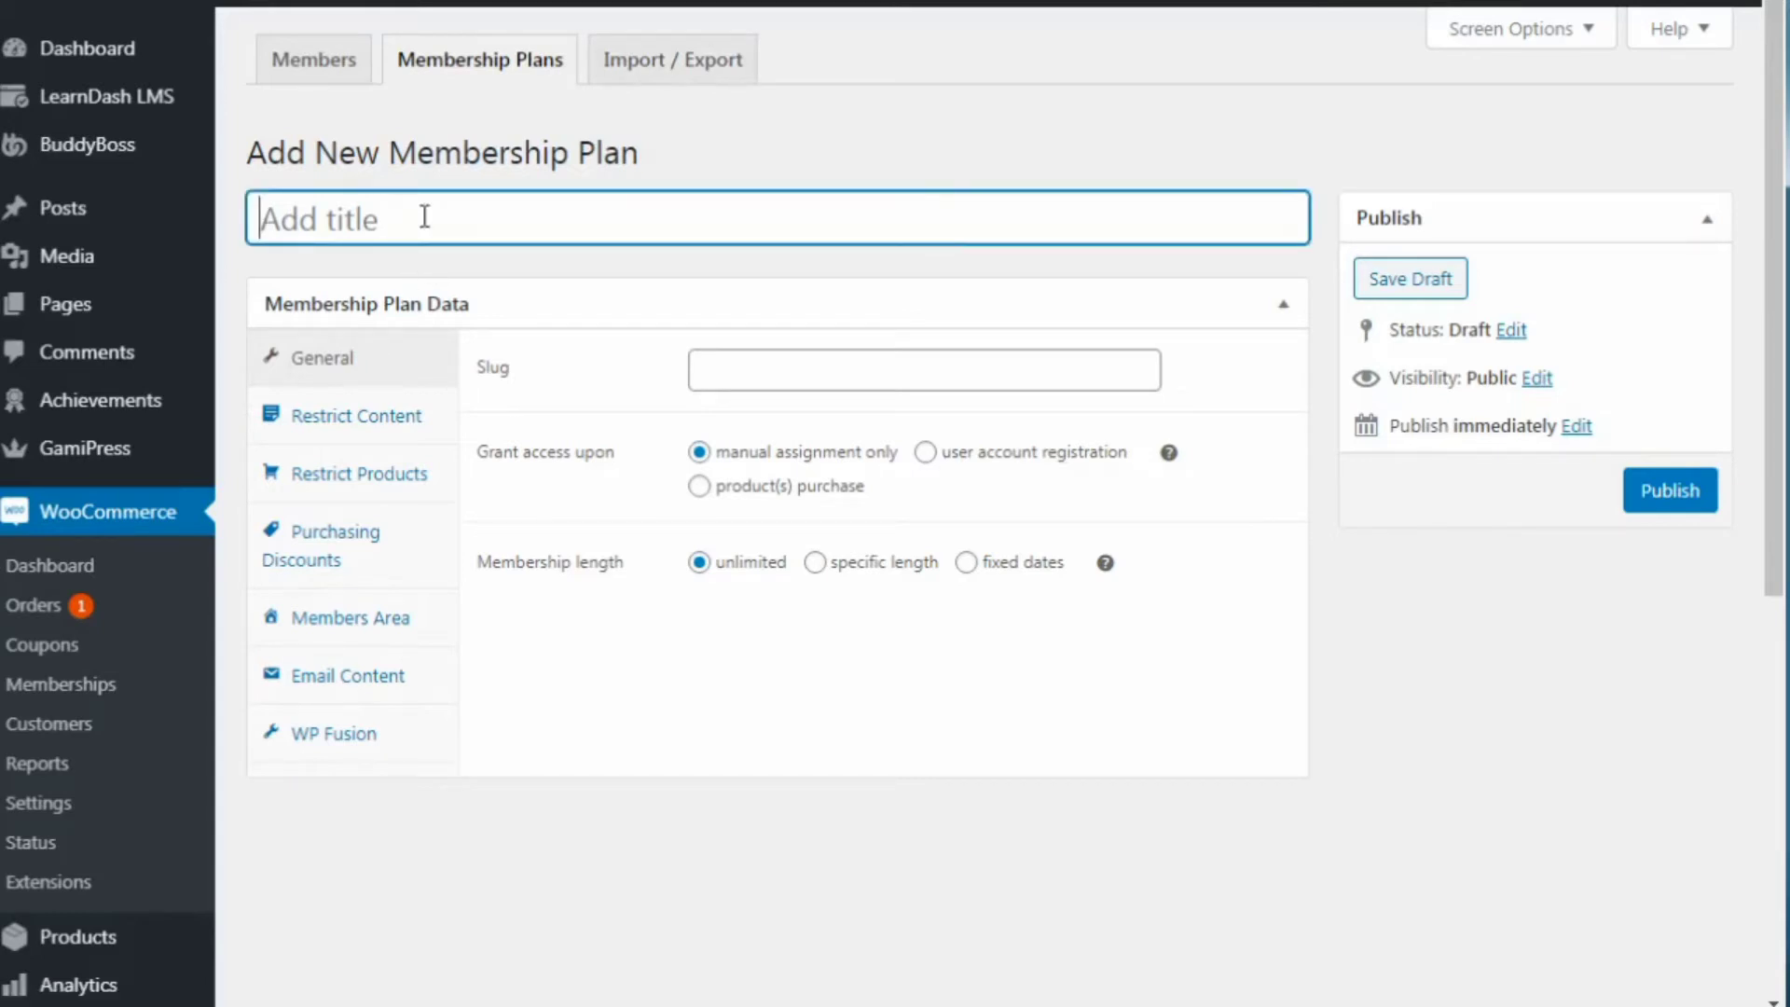
{"action": "type", "text": "F"}
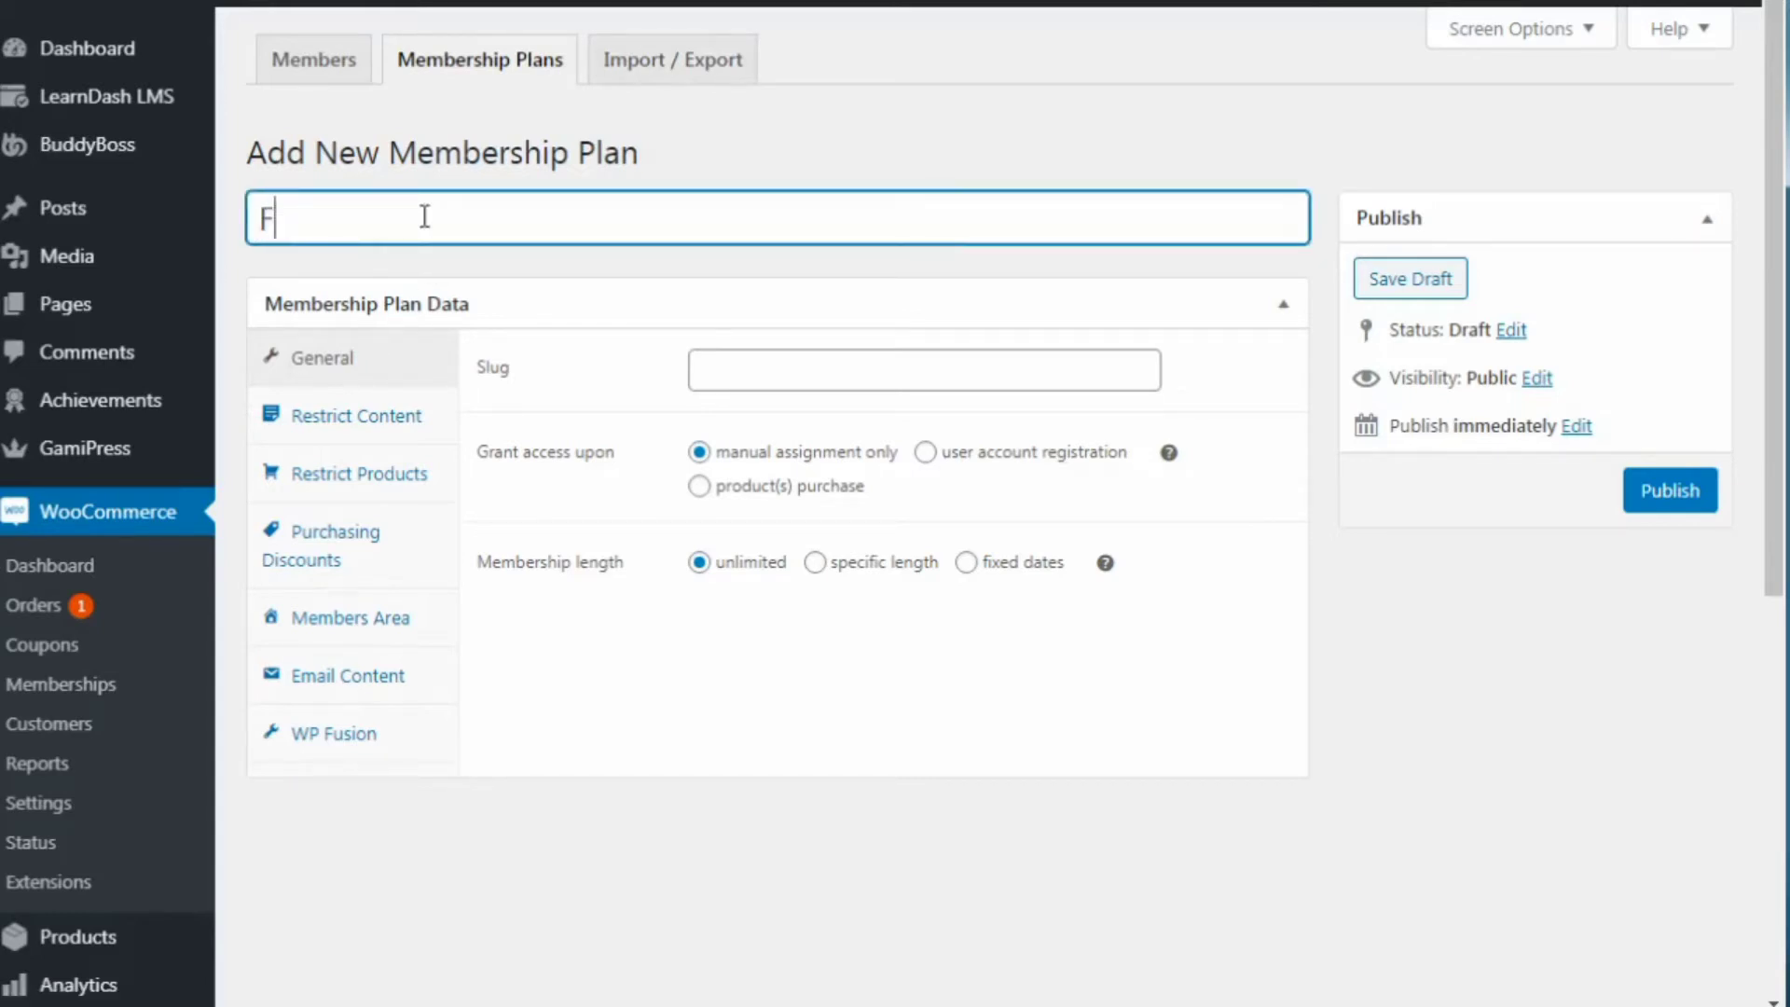
{"action": "type", "text": "ree Level "}
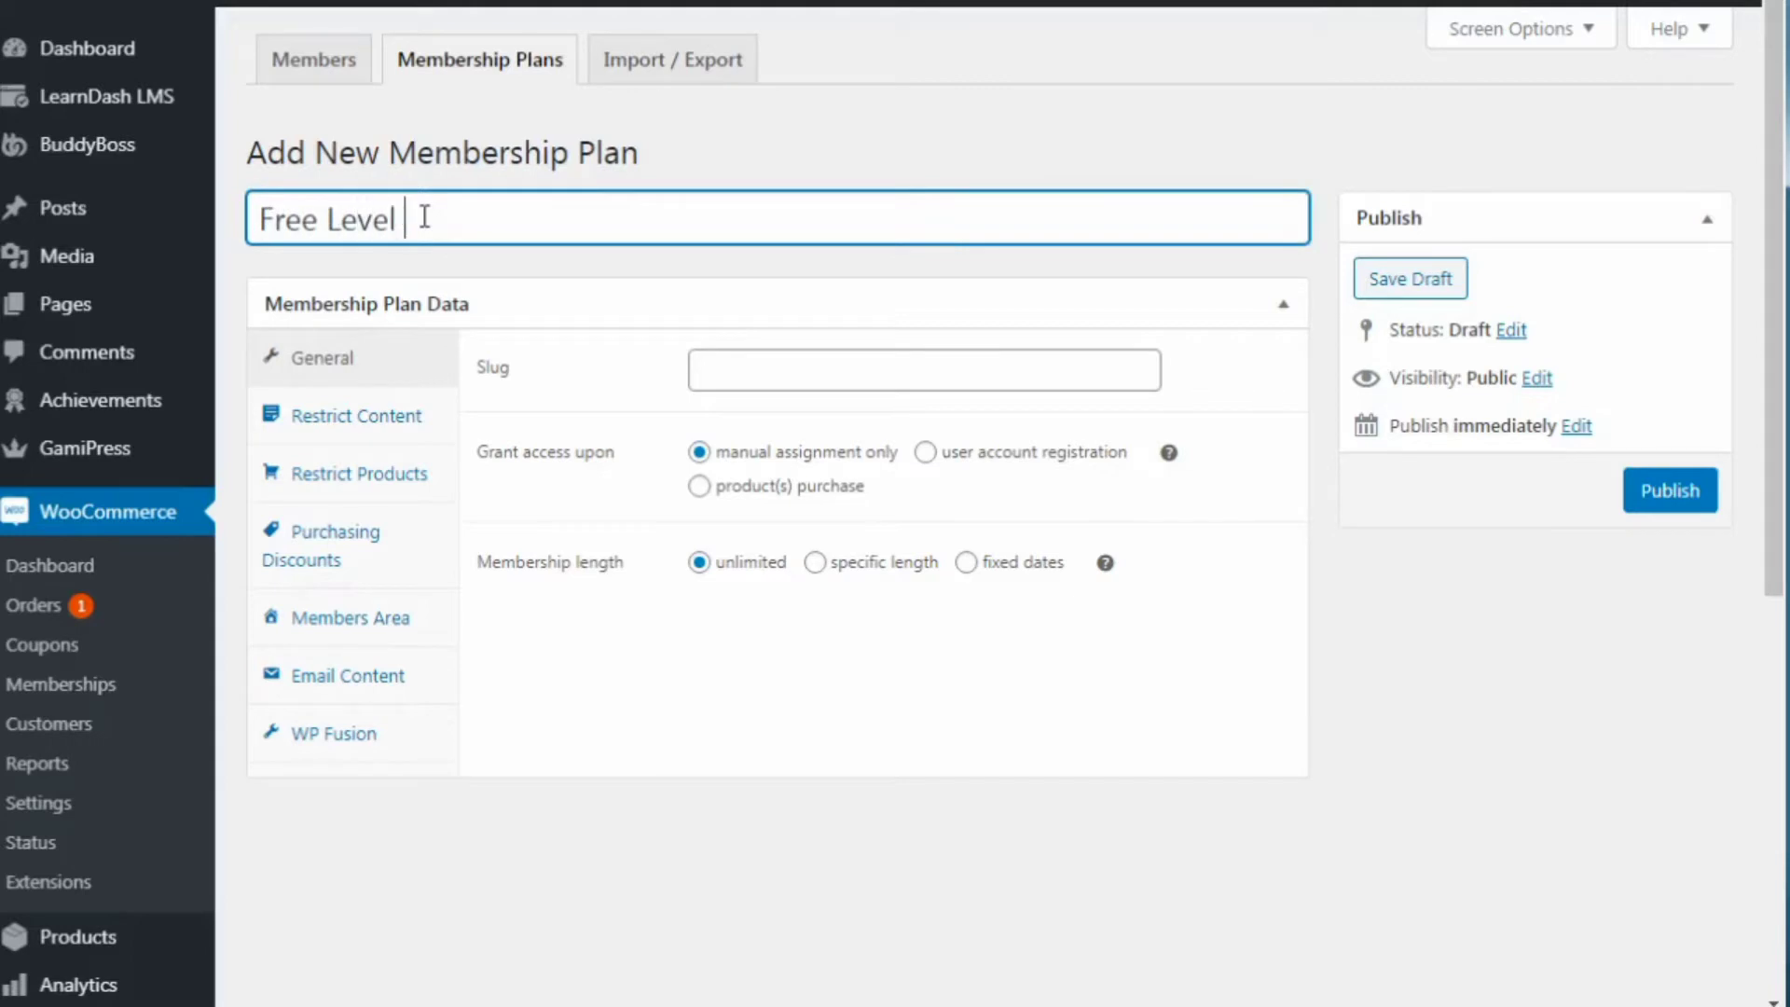
{"action": "type", "text": "2"}
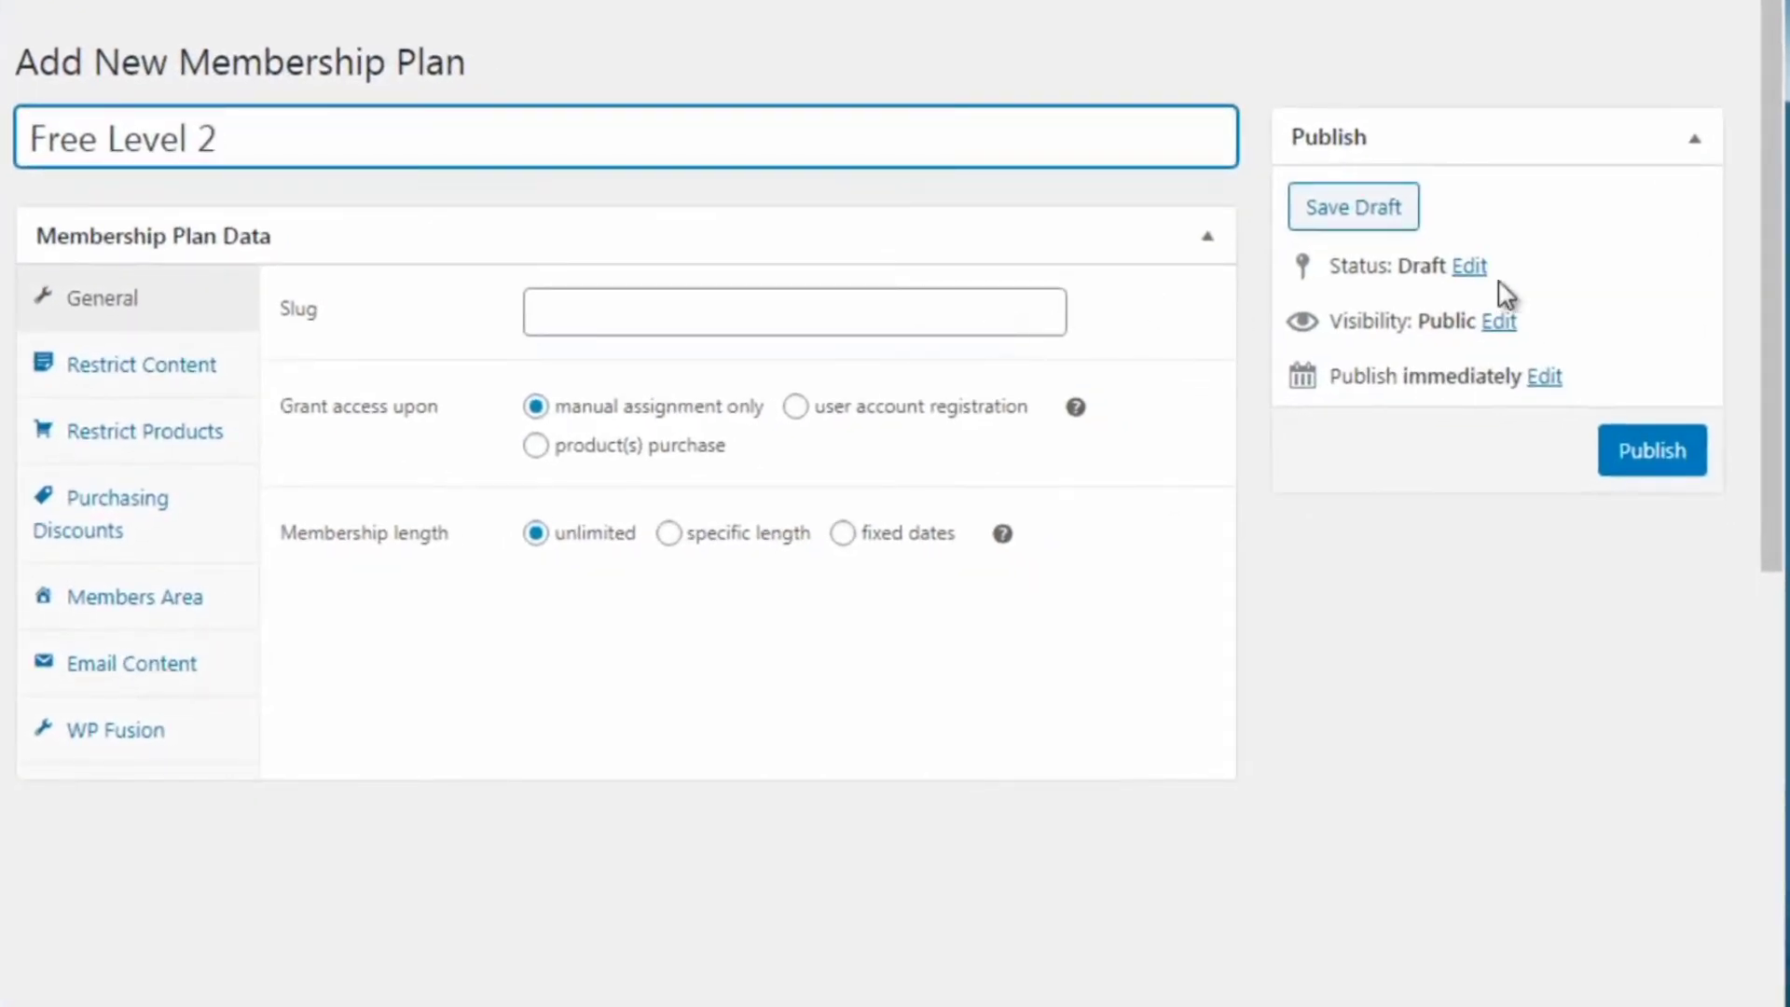
Set the membership plan's slug to "free-level-2-test"
{"action": "left_click_drag", "start_coordinate": [1770, 314], "coordinate": [1770, 325]}
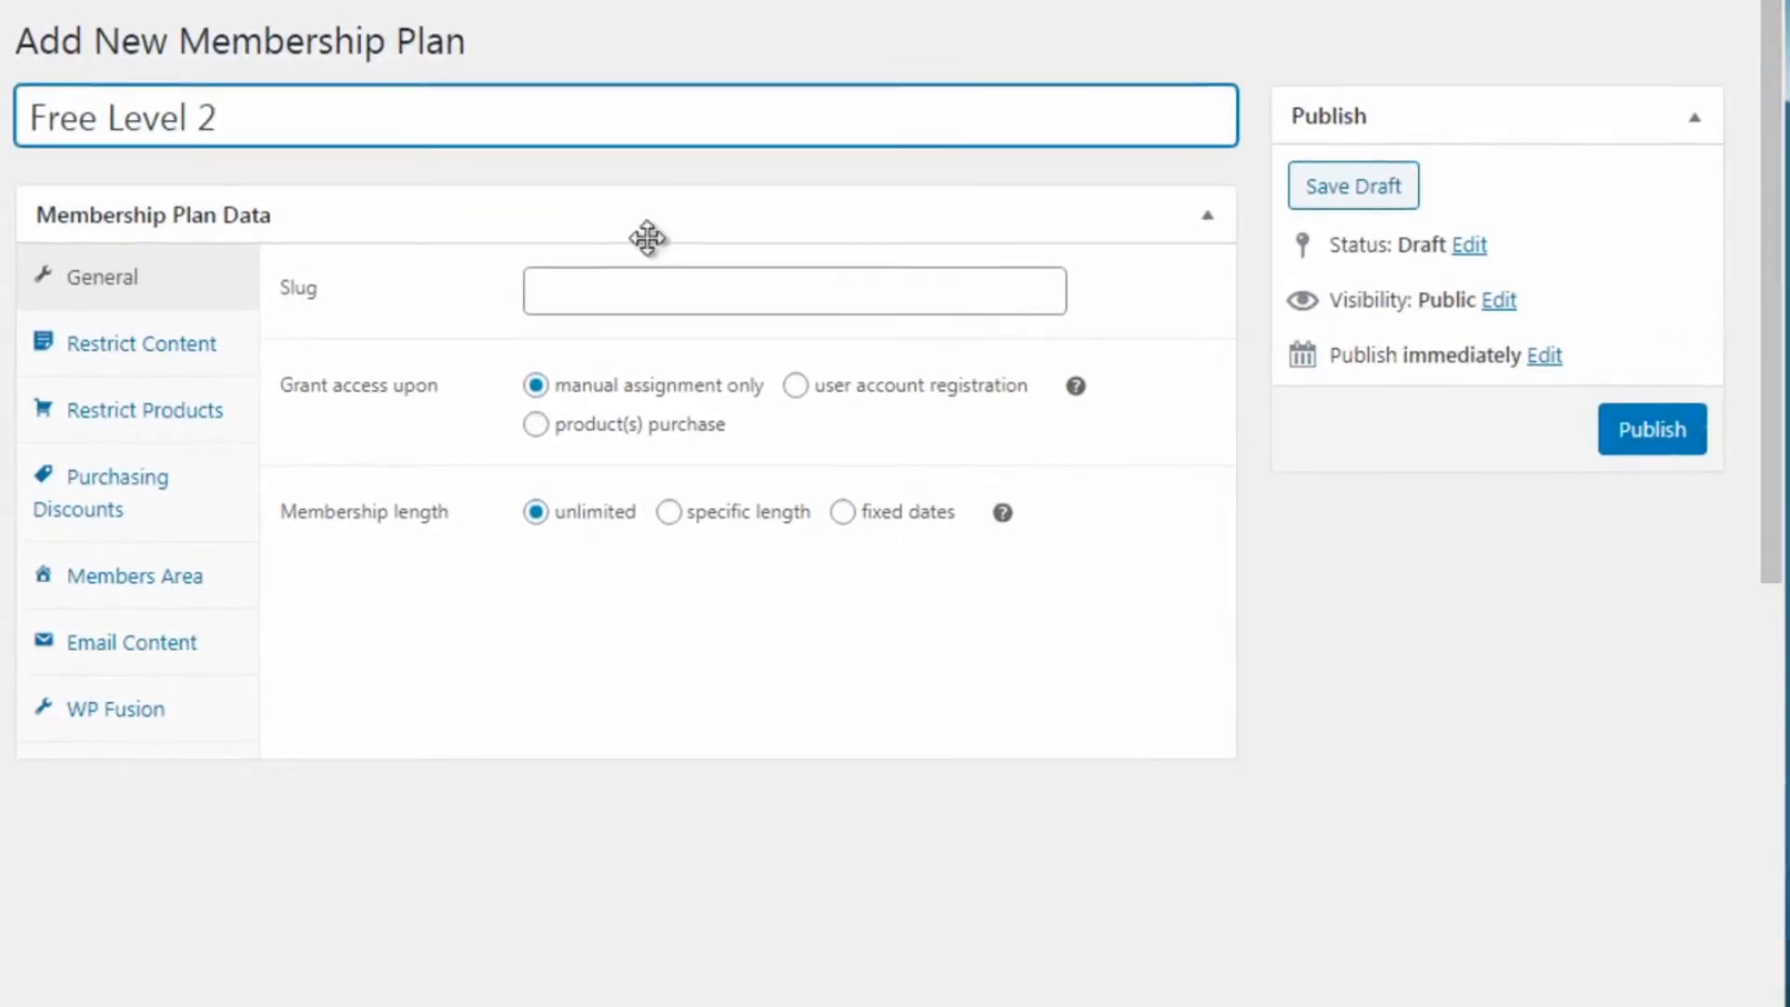
{"action": "left_click", "coordinate": [585, 297]}
{"action": "type", "text": "f"}
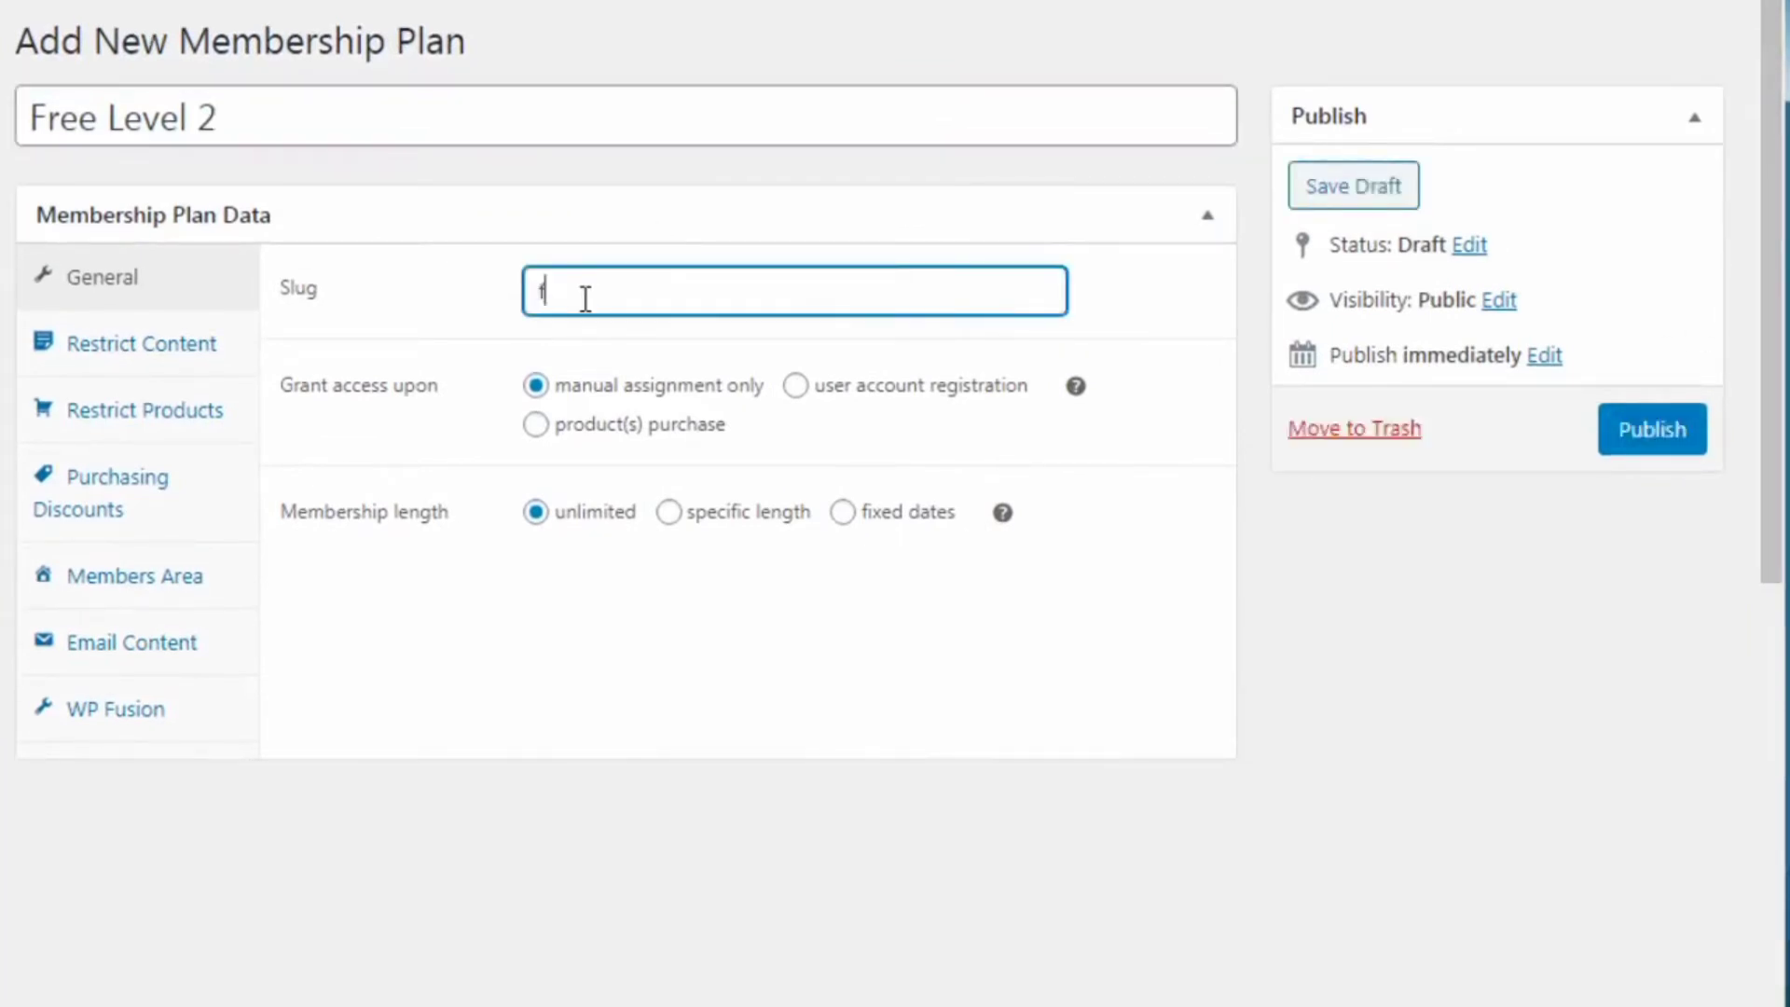
{"action": "type", "text": "ree-level-2-test"}
{"action": "left_click", "coordinate": [482, 757]}
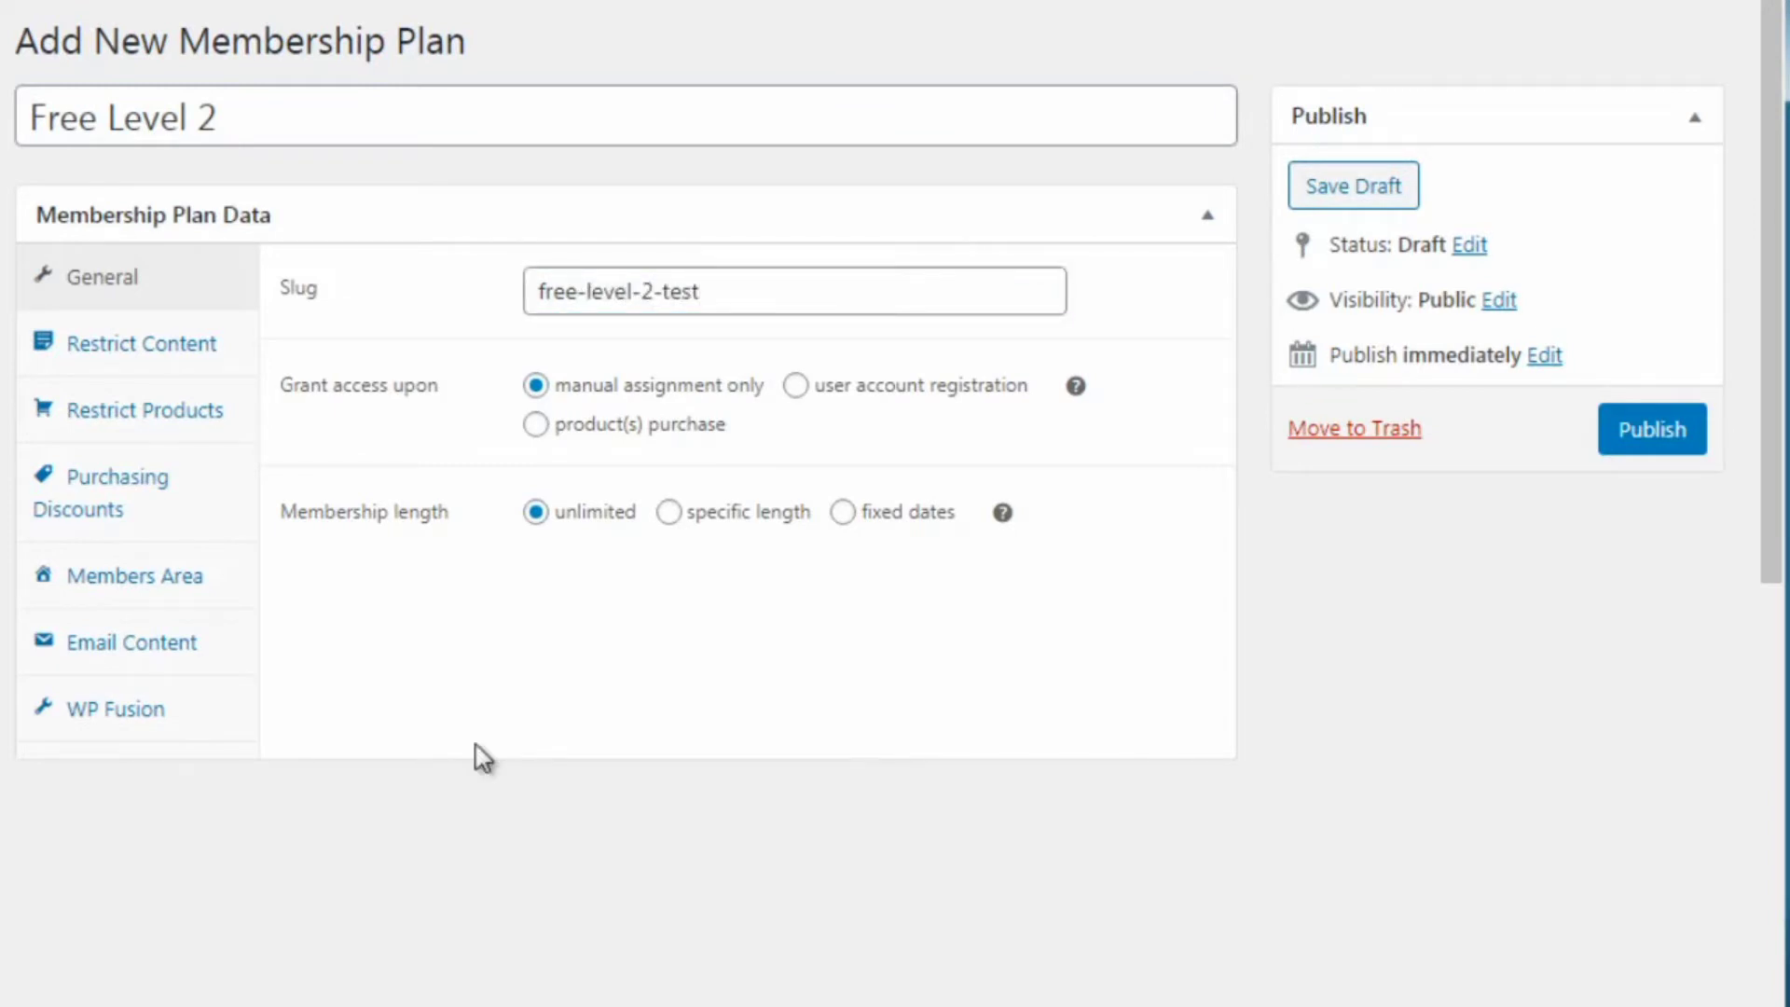
Grant access to the plan upon user account registration
{"action": "key", "text": "ctrl+plus"}
{"action": "key", "text": "ctrl+plus"}
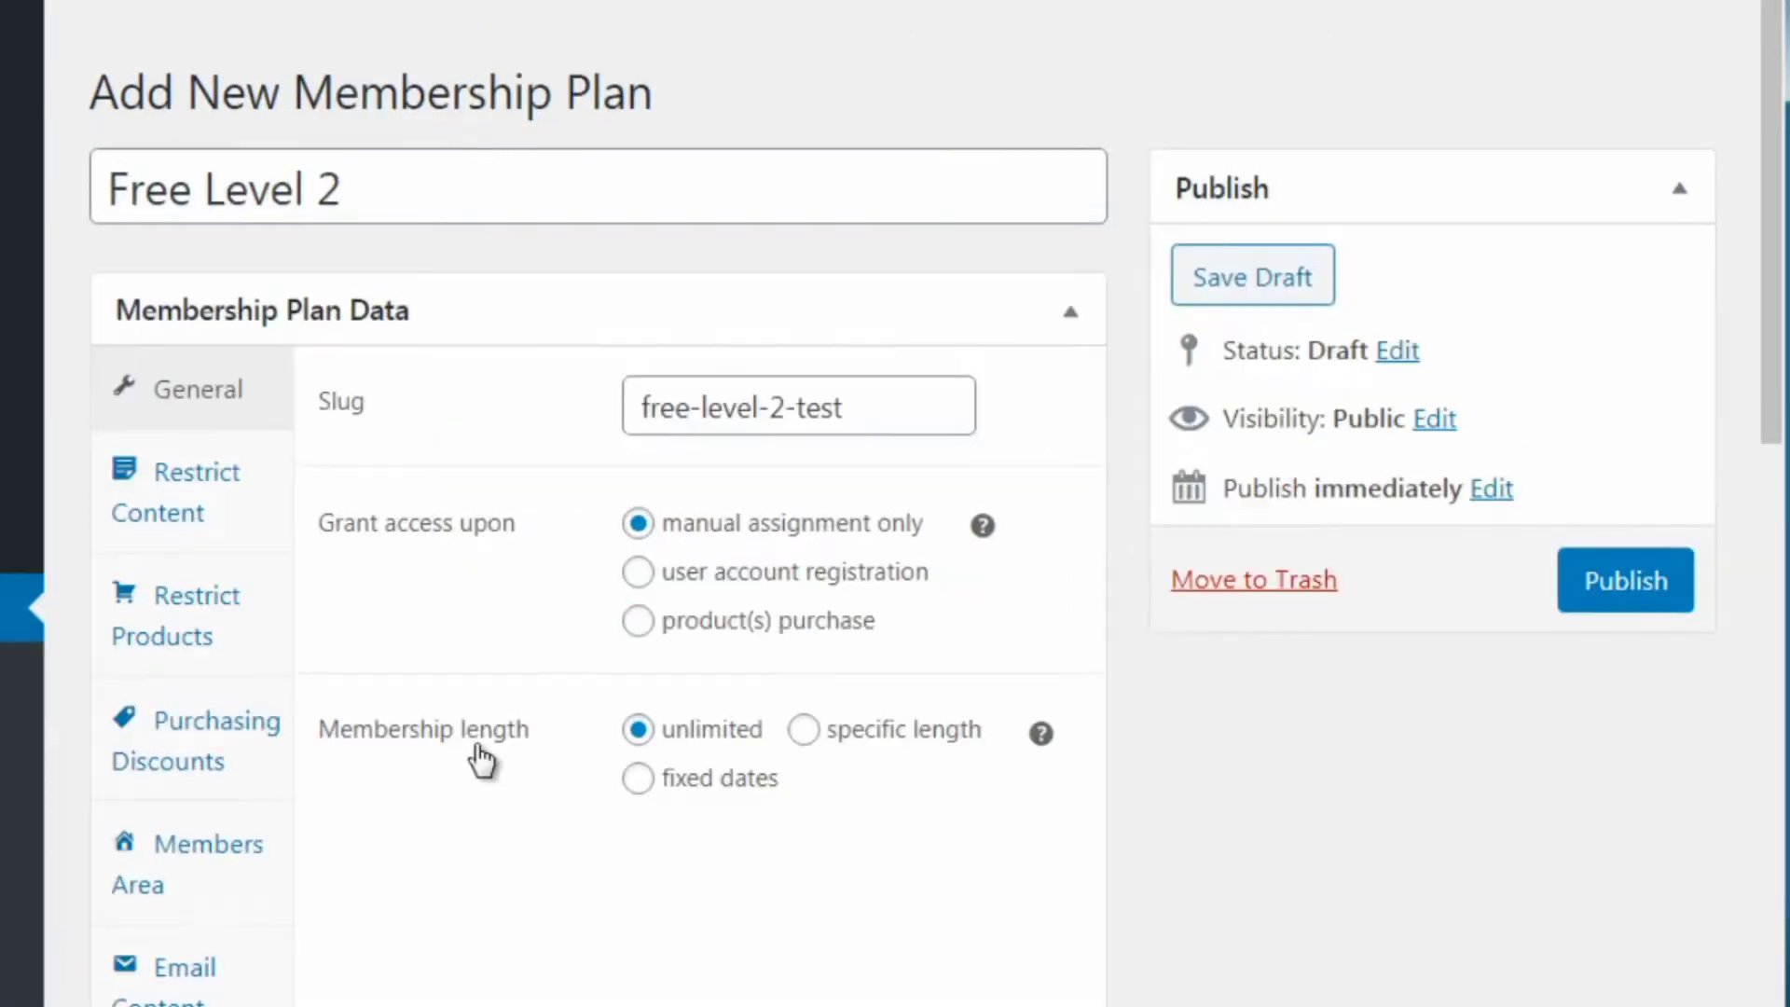
{"action": "left_click_drag", "start_coordinate": [1775, 177], "coordinate": [1775, 641]}
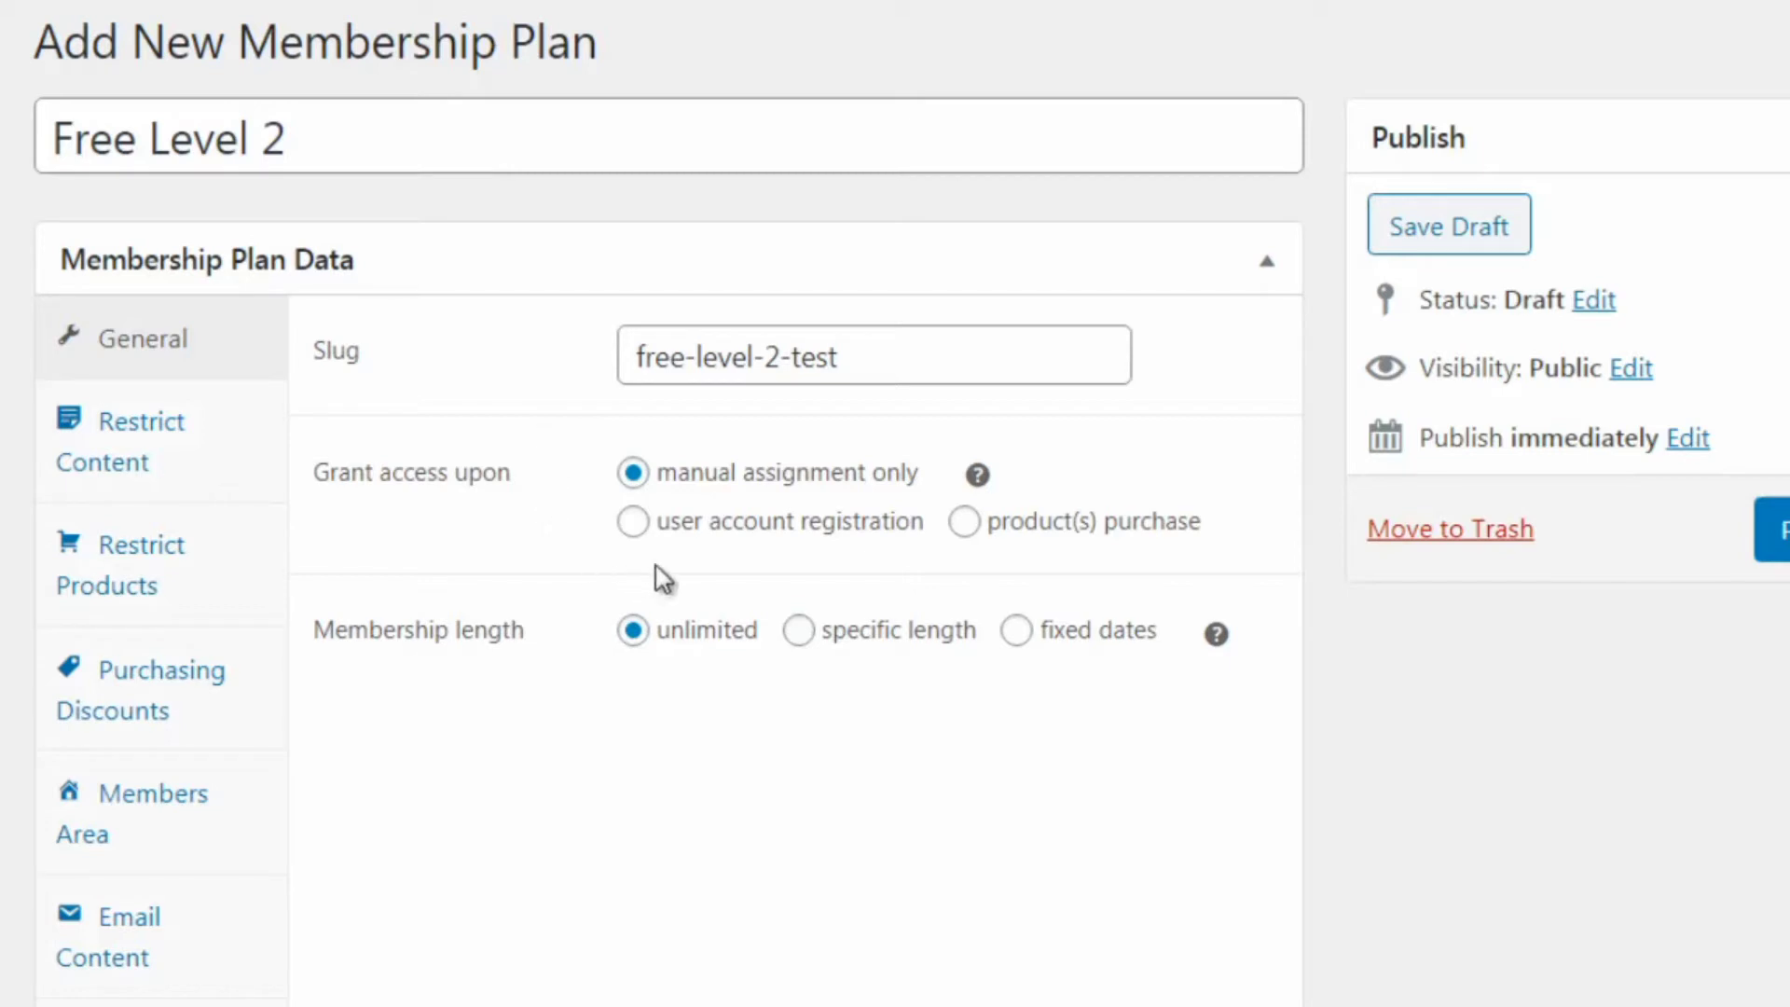
{"action": "left_click", "coordinate": [740, 539]}
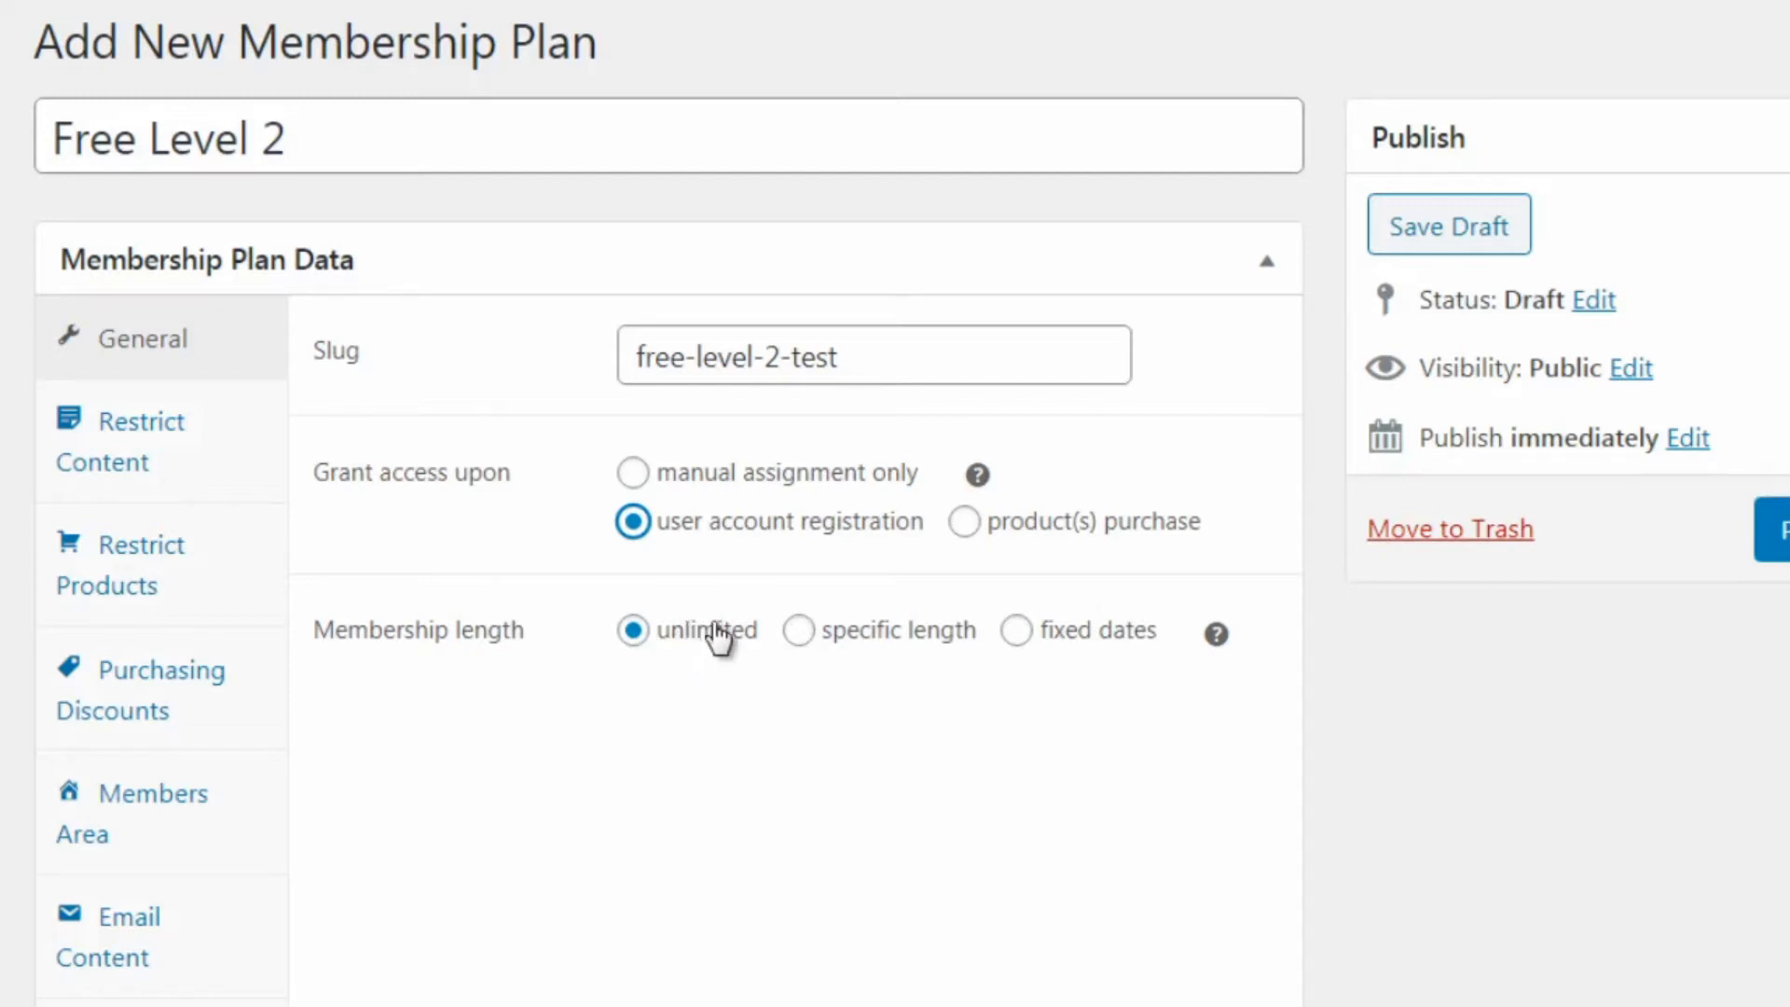
{"action": "left_click", "coordinate": [235, 454]}
{"action": "left_click", "coordinate": [239, 371]}
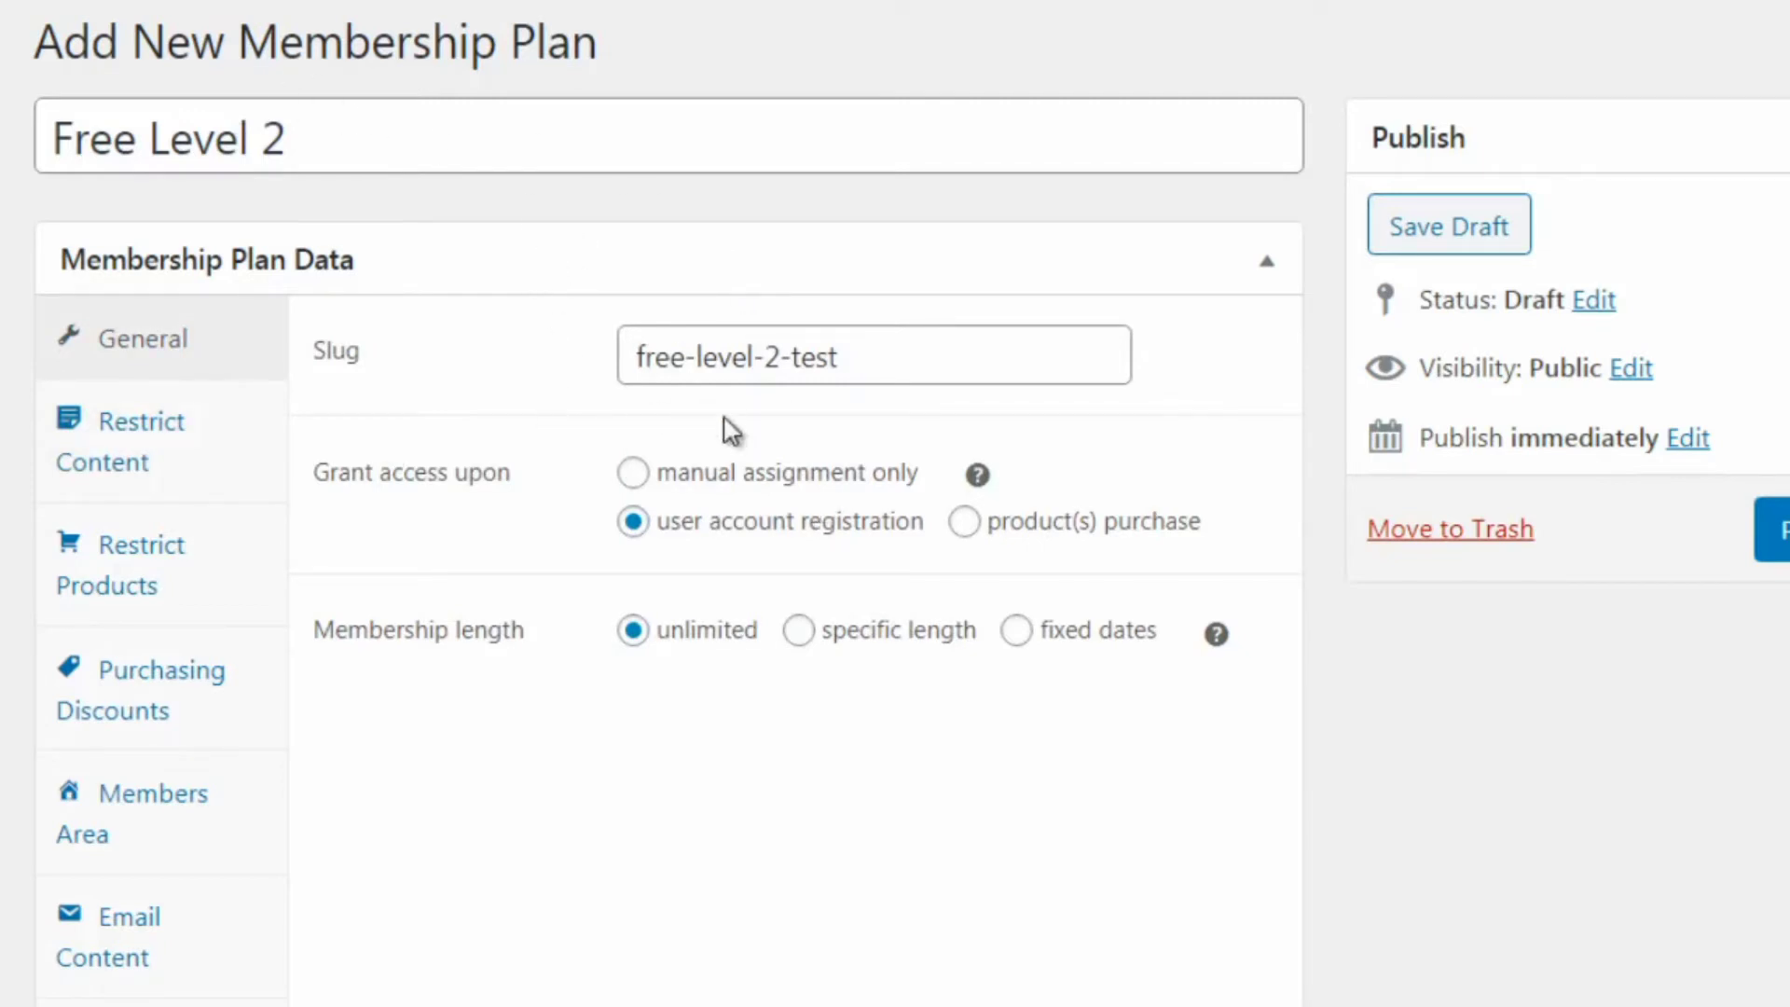
Add a content restriction rule to the plan and set its type to Pages
{"action": "left_click", "coordinate": [227, 466]}
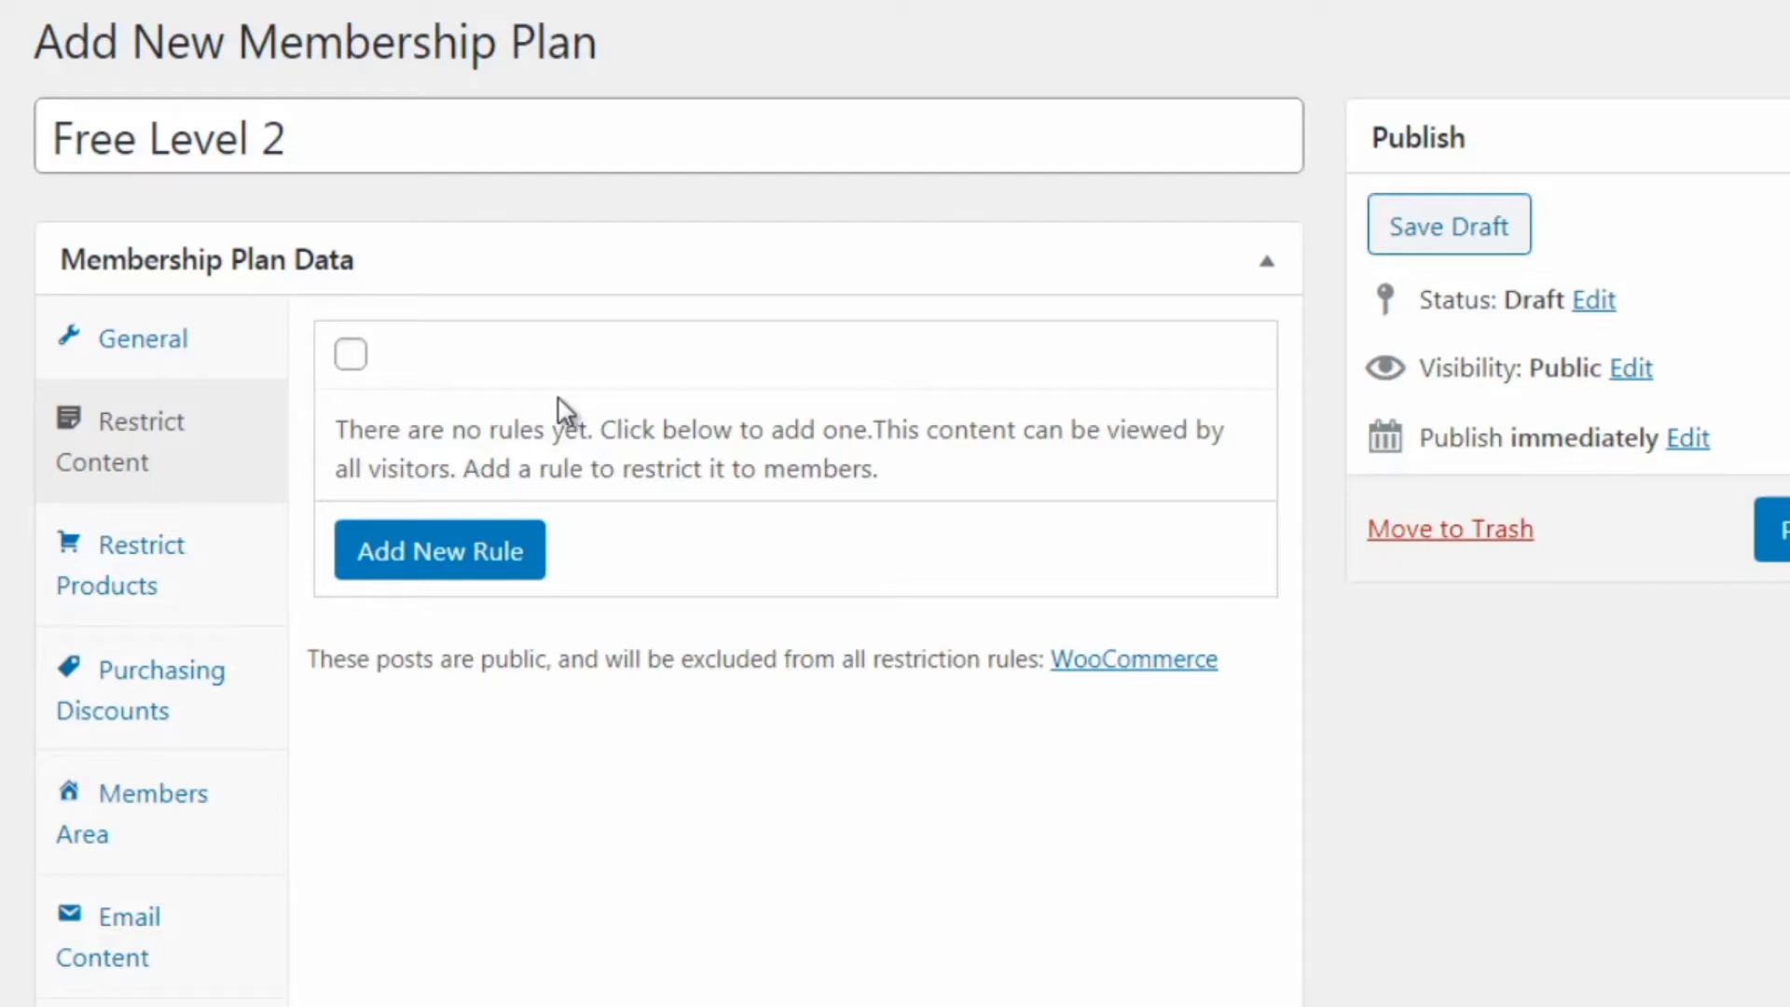
{"action": "left_click", "coordinate": [352, 359]}
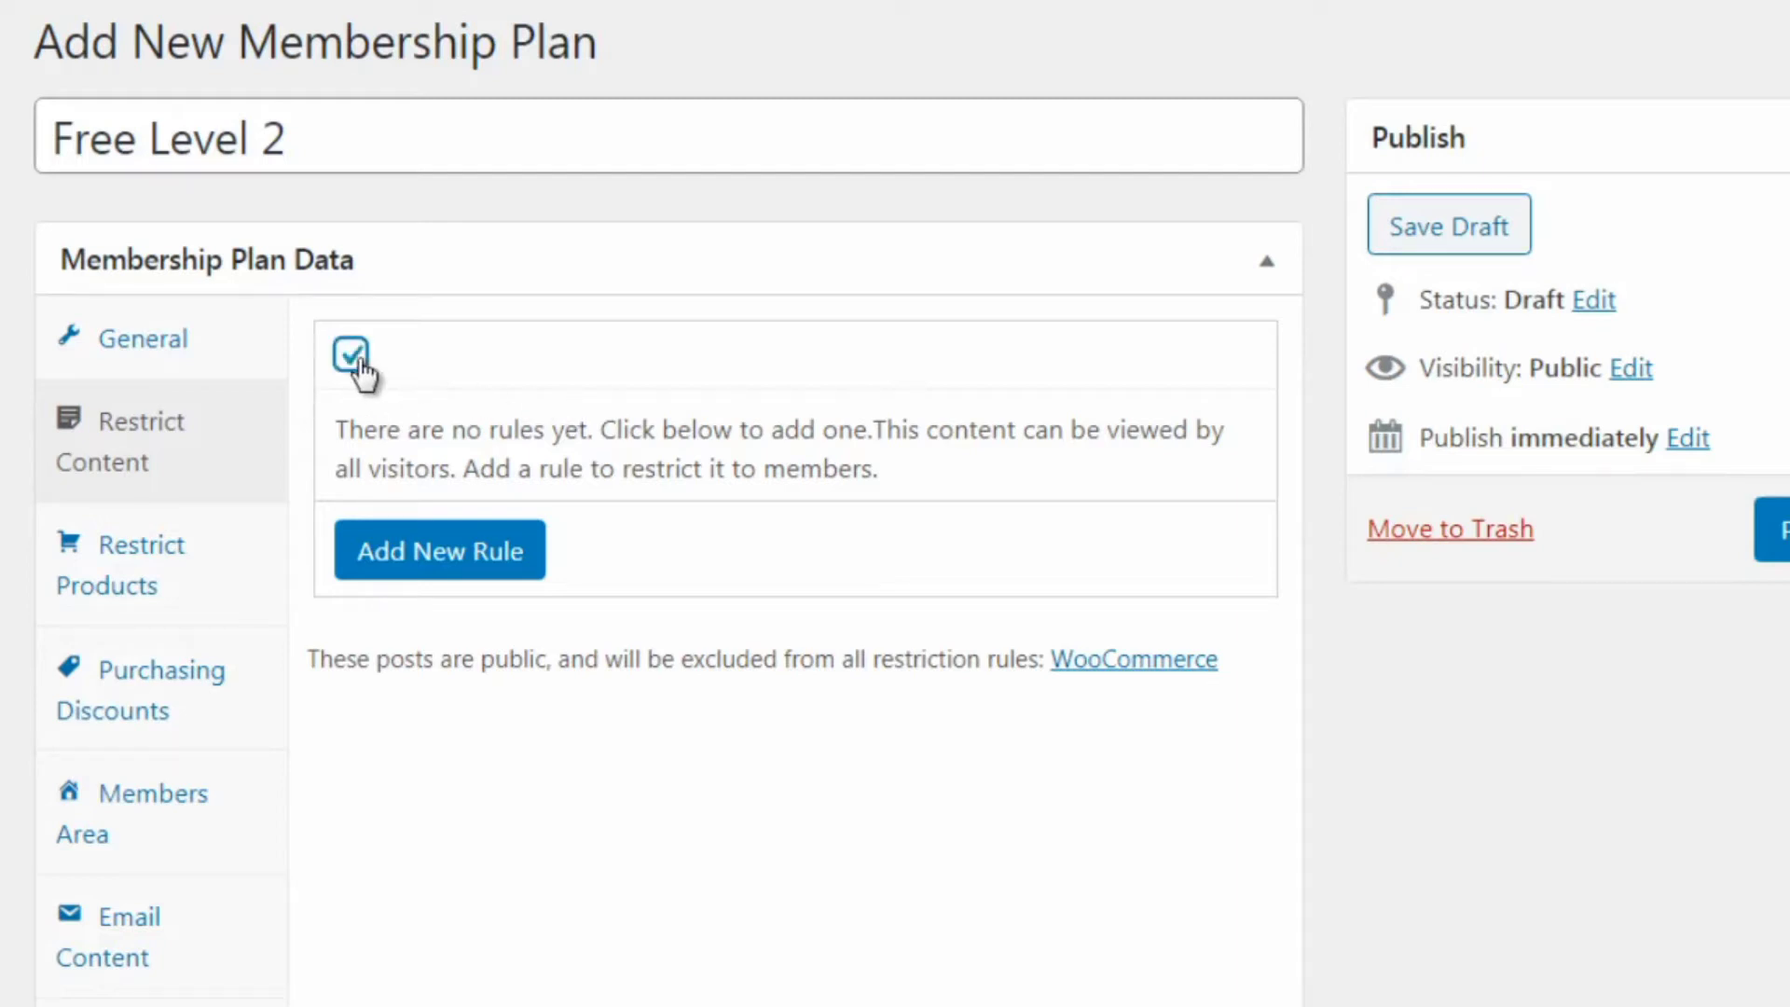
{"action": "left_click", "coordinate": [474, 559]}
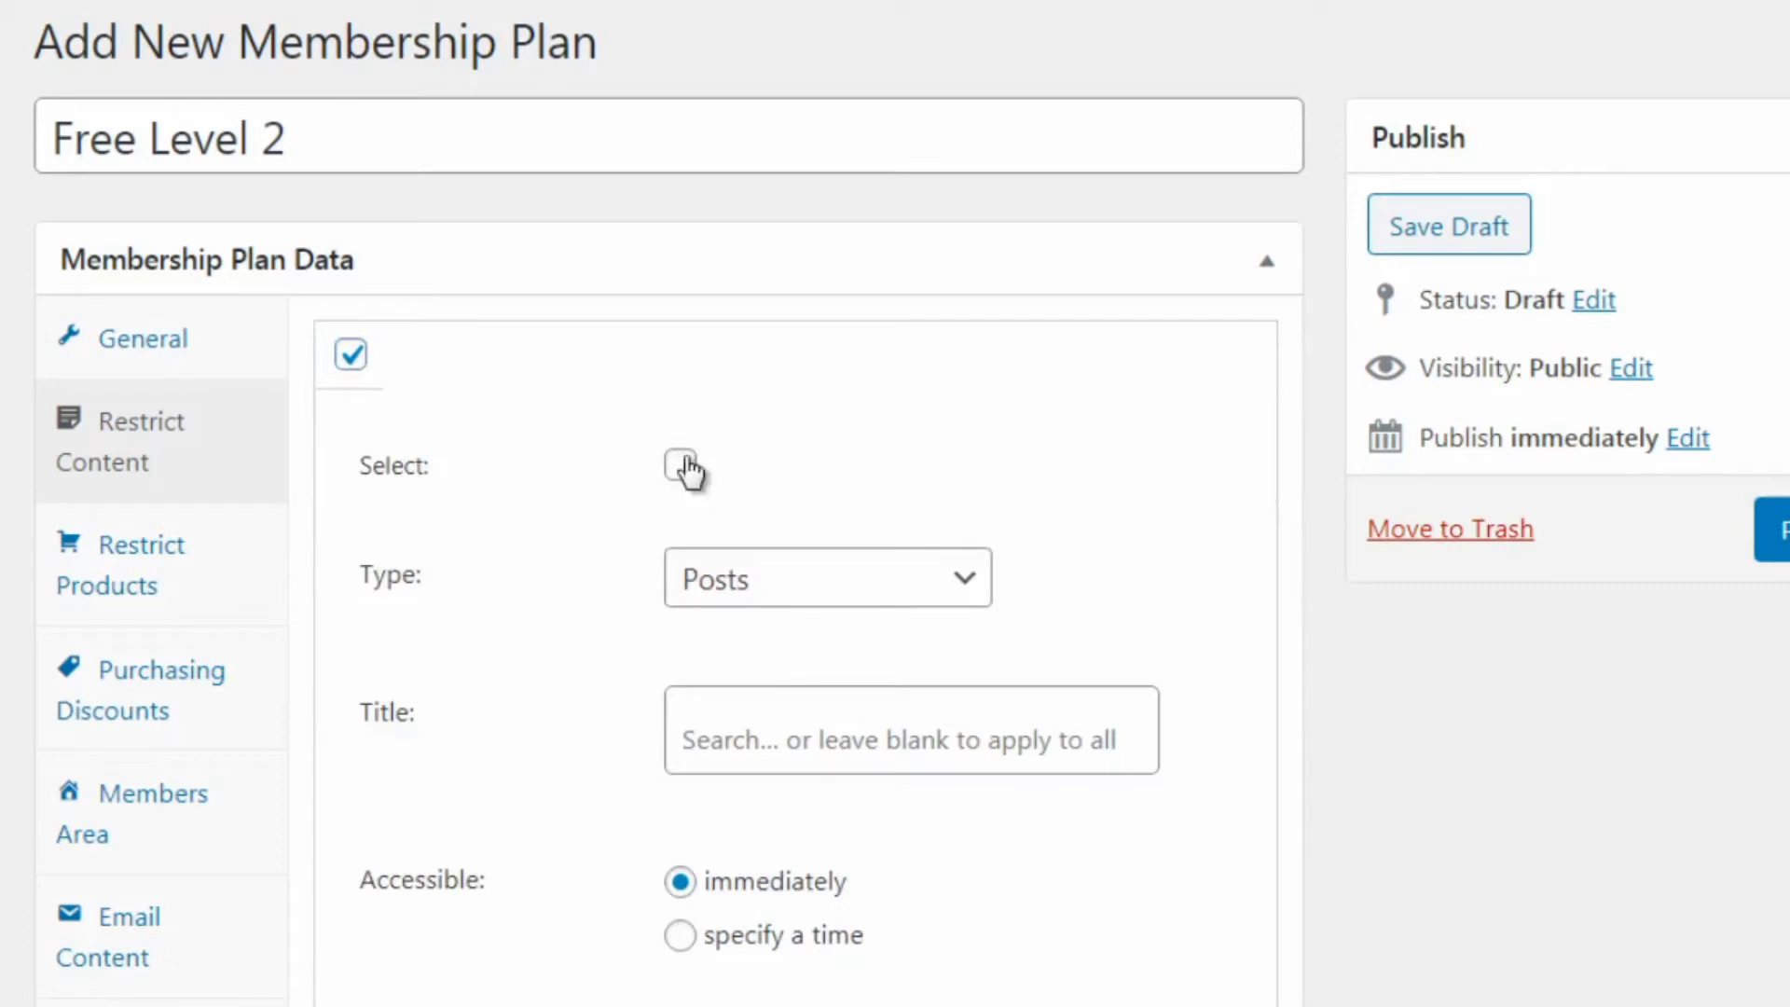
{"action": "left_click", "coordinate": [743, 599]}
{"action": "scroll", "coordinate": [751, 526], "scroll_direction": "down", "scroll_amount": 1}
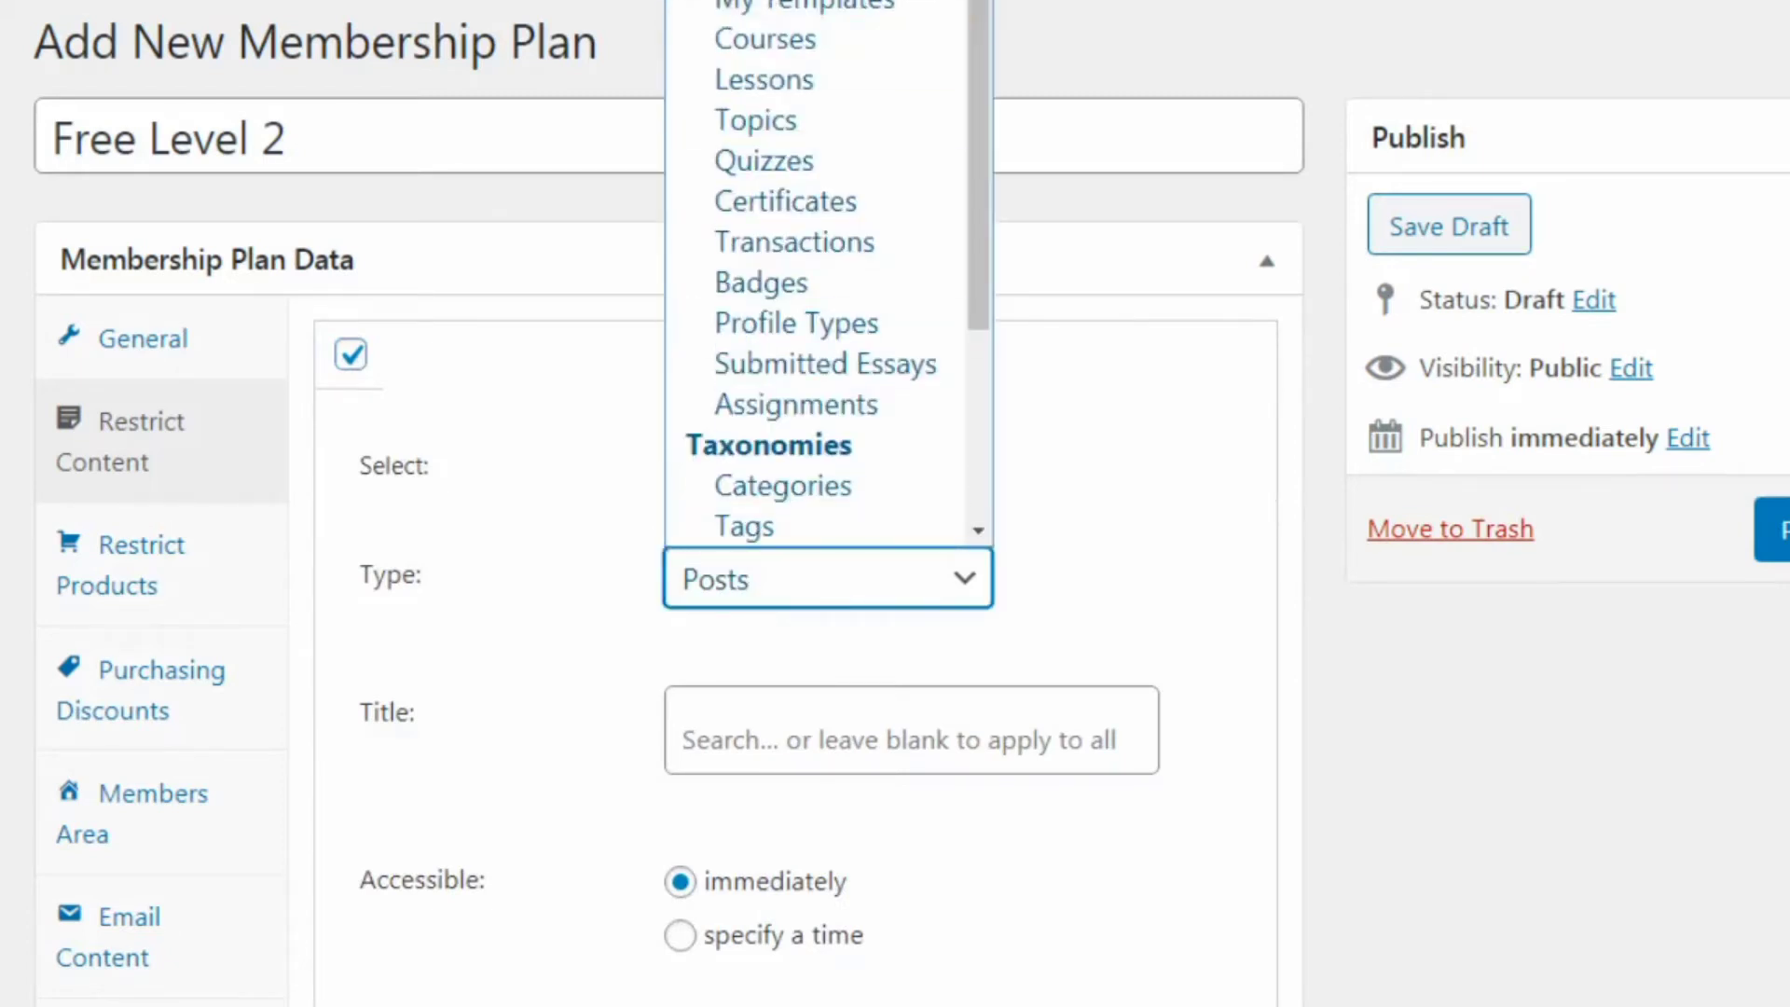
{"action": "left_click", "coordinate": [742, 2]}
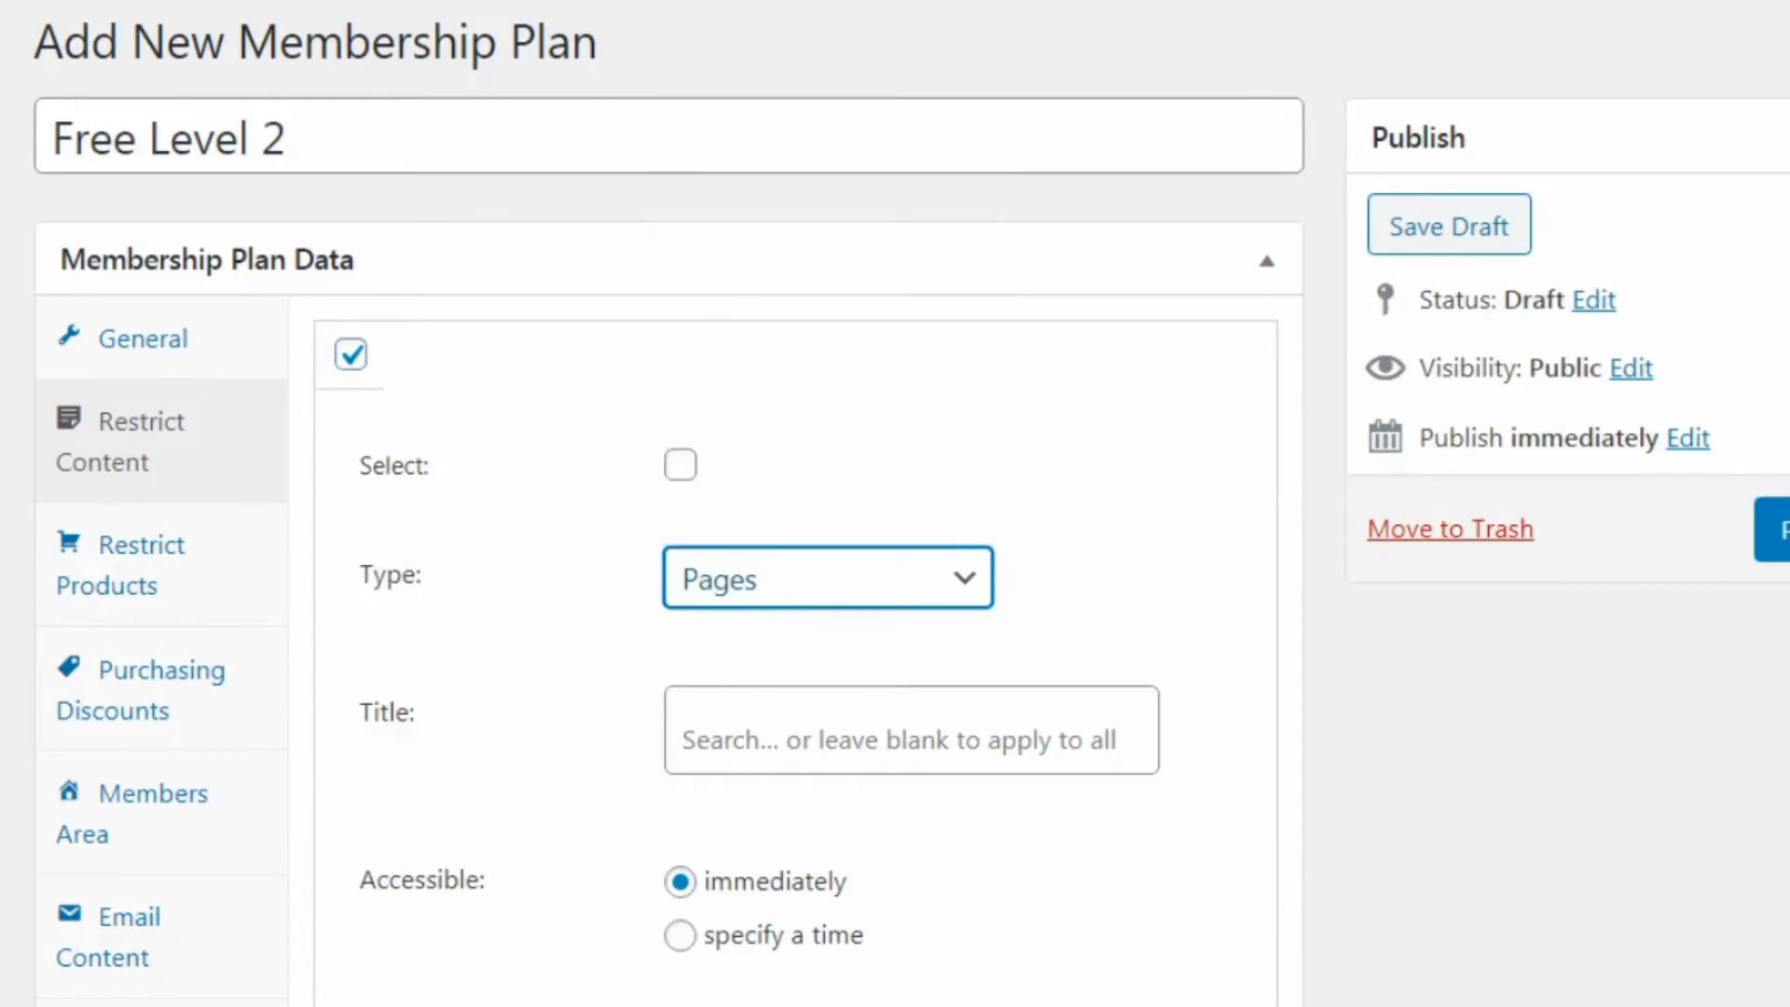
{"action": "scroll", "coordinate": [1583, 407], "scroll_direction": "down", "scroll_amount": 3}
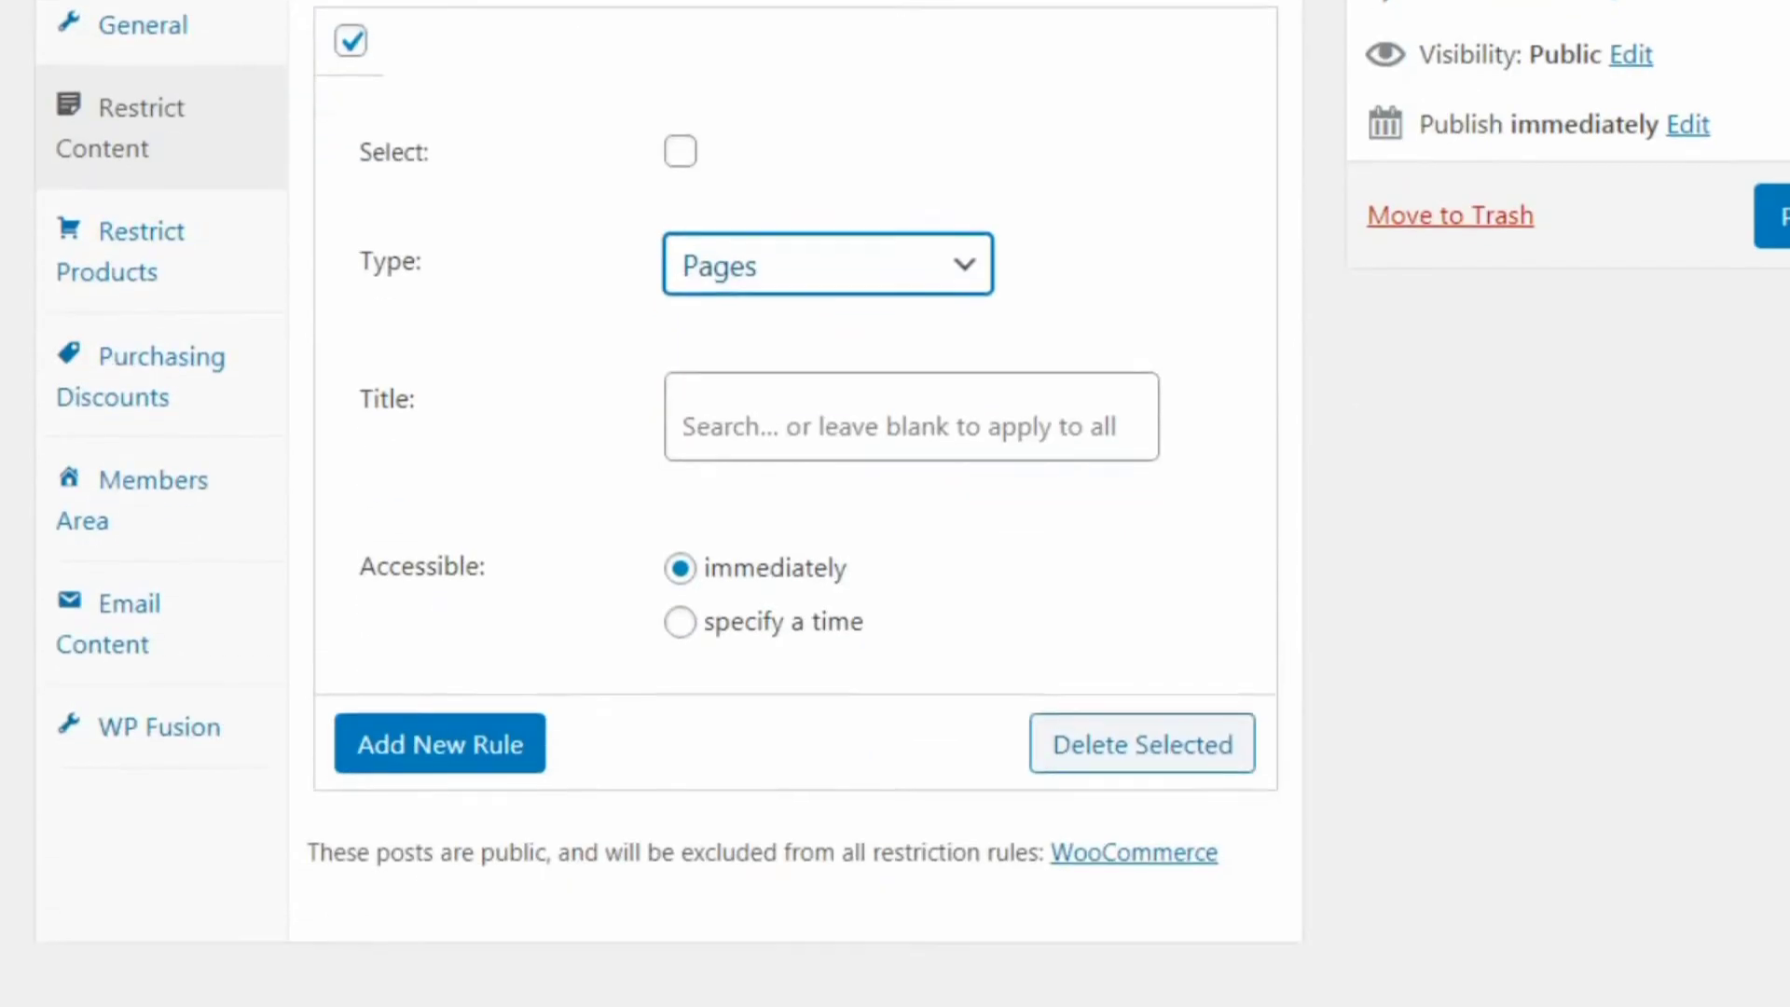
{"action": "left_click", "coordinate": [1324, 412]}
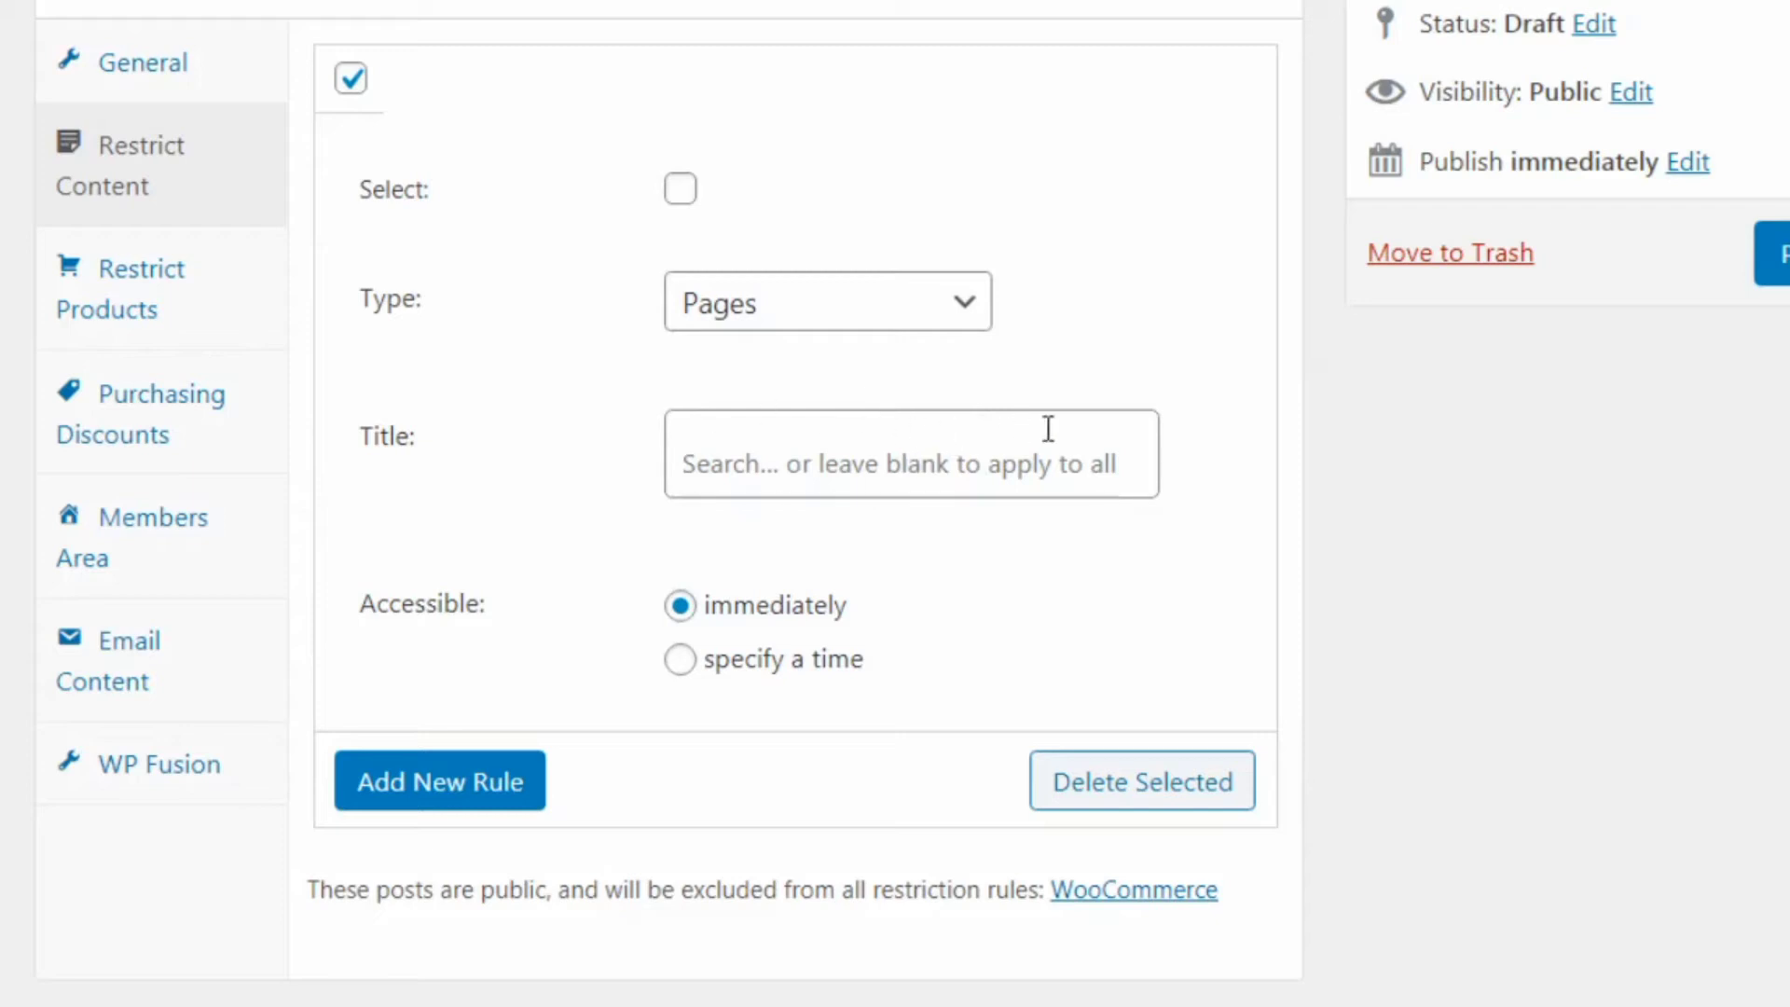
View the content types for the Pages rule, try access after a specified time, and return it to immediate access
{"action": "left_click", "coordinate": [750, 324]}
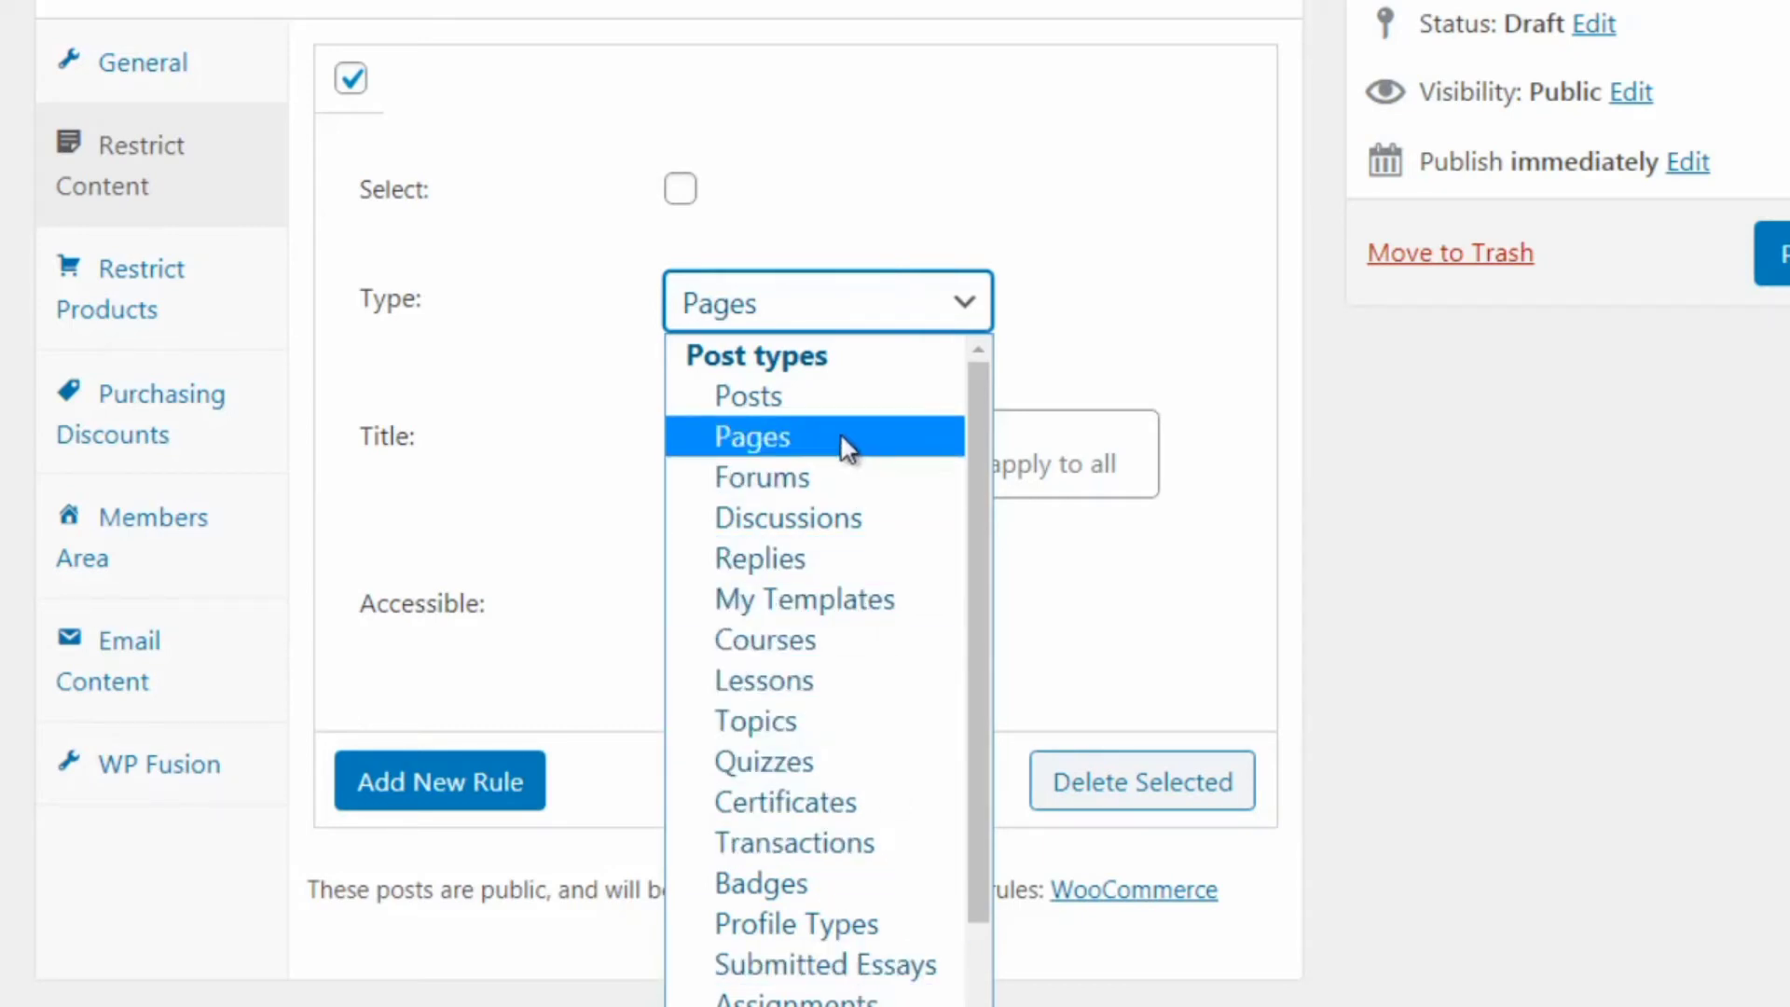
{"action": "left_click", "coordinate": [1332, 525]}
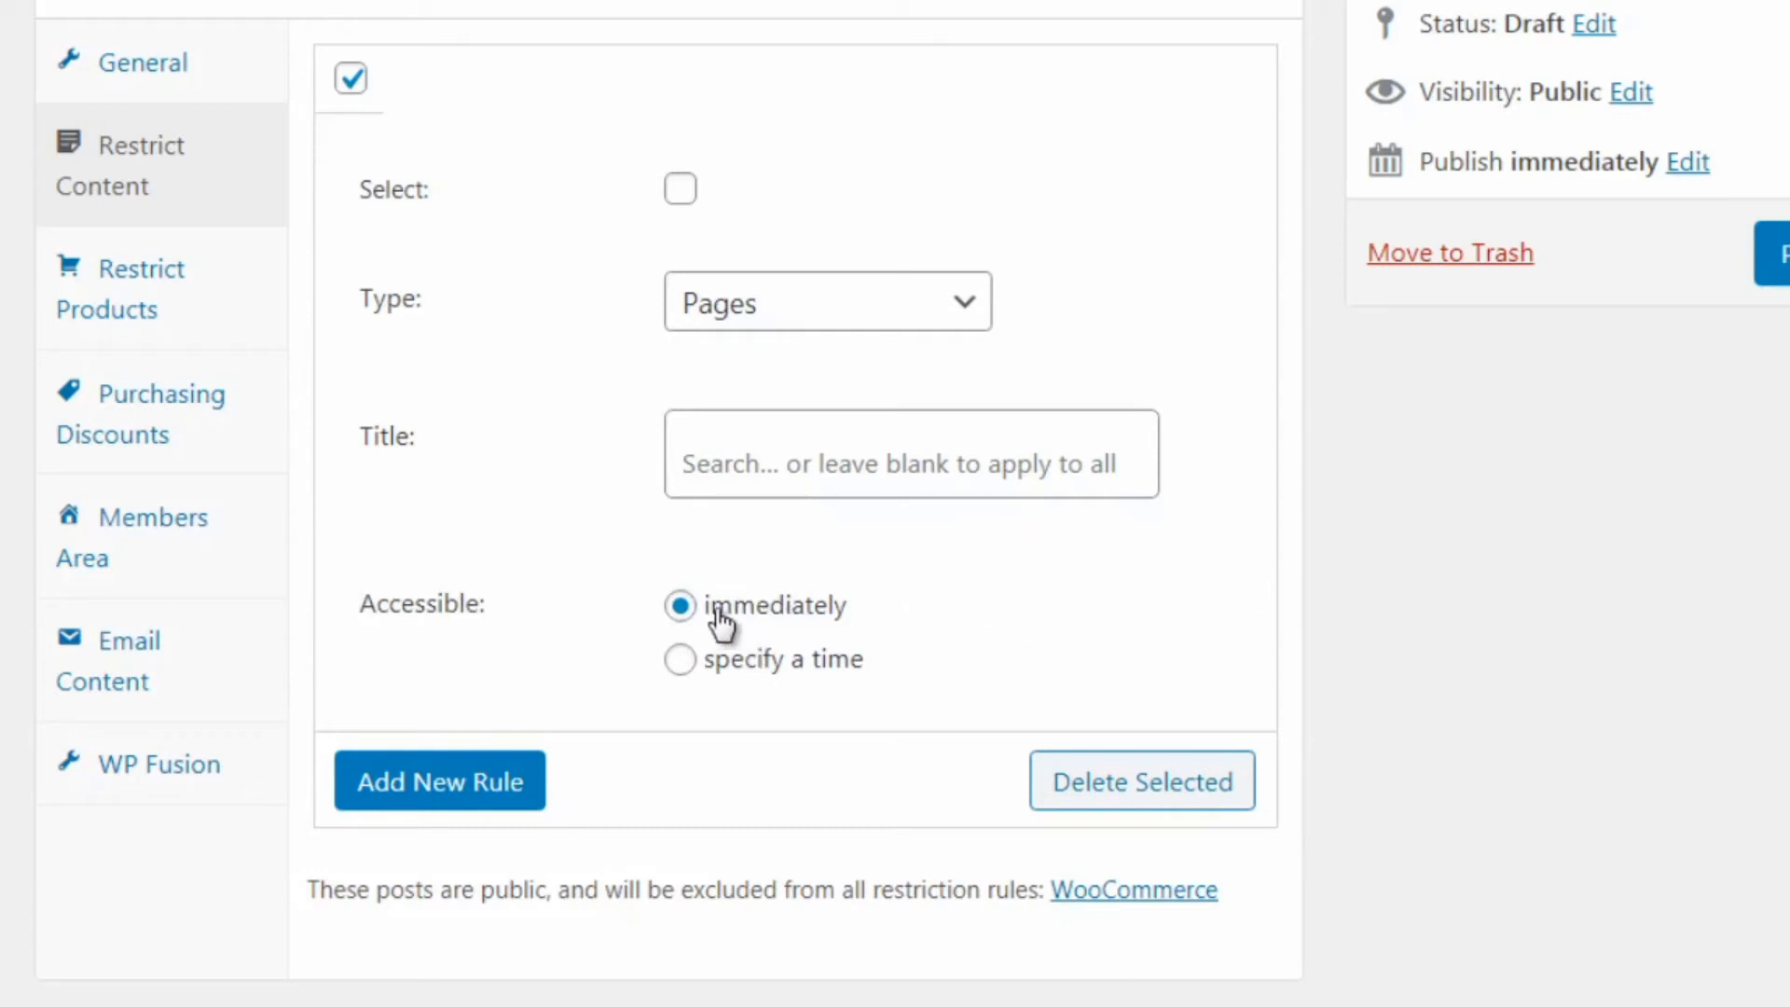
{"action": "left_click", "coordinate": [733, 671]}
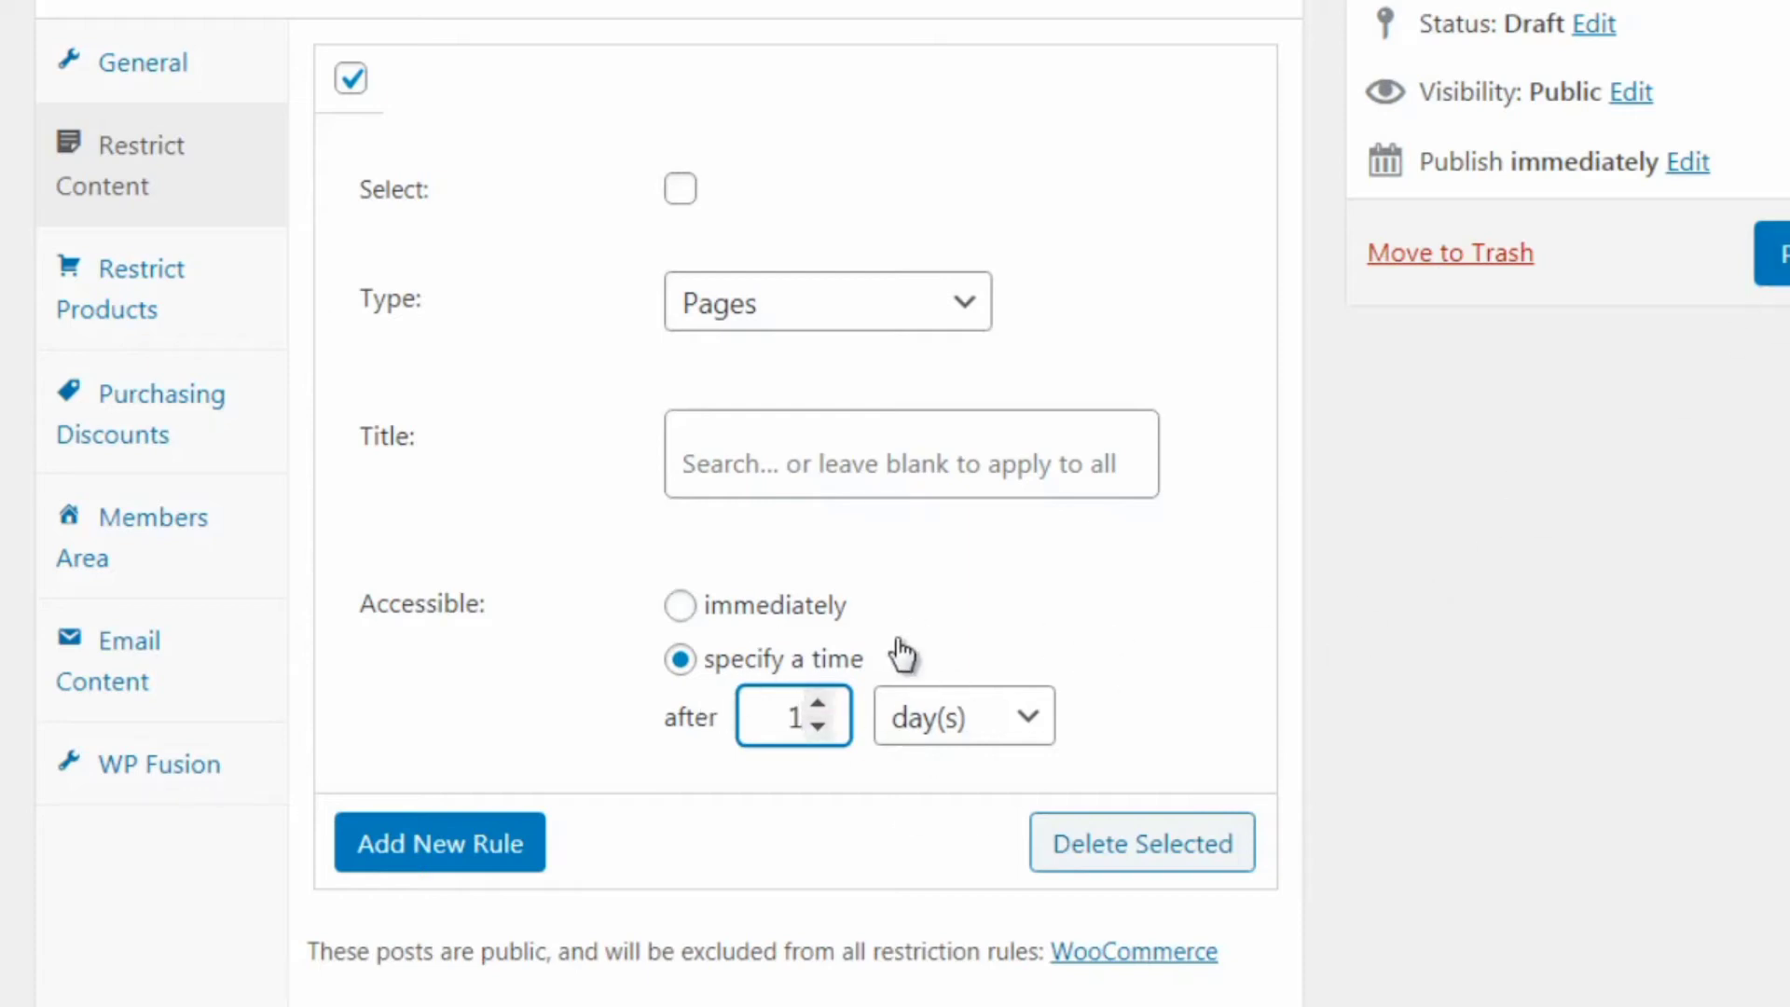
{"action": "left_click", "coordinate": [829, 608]}
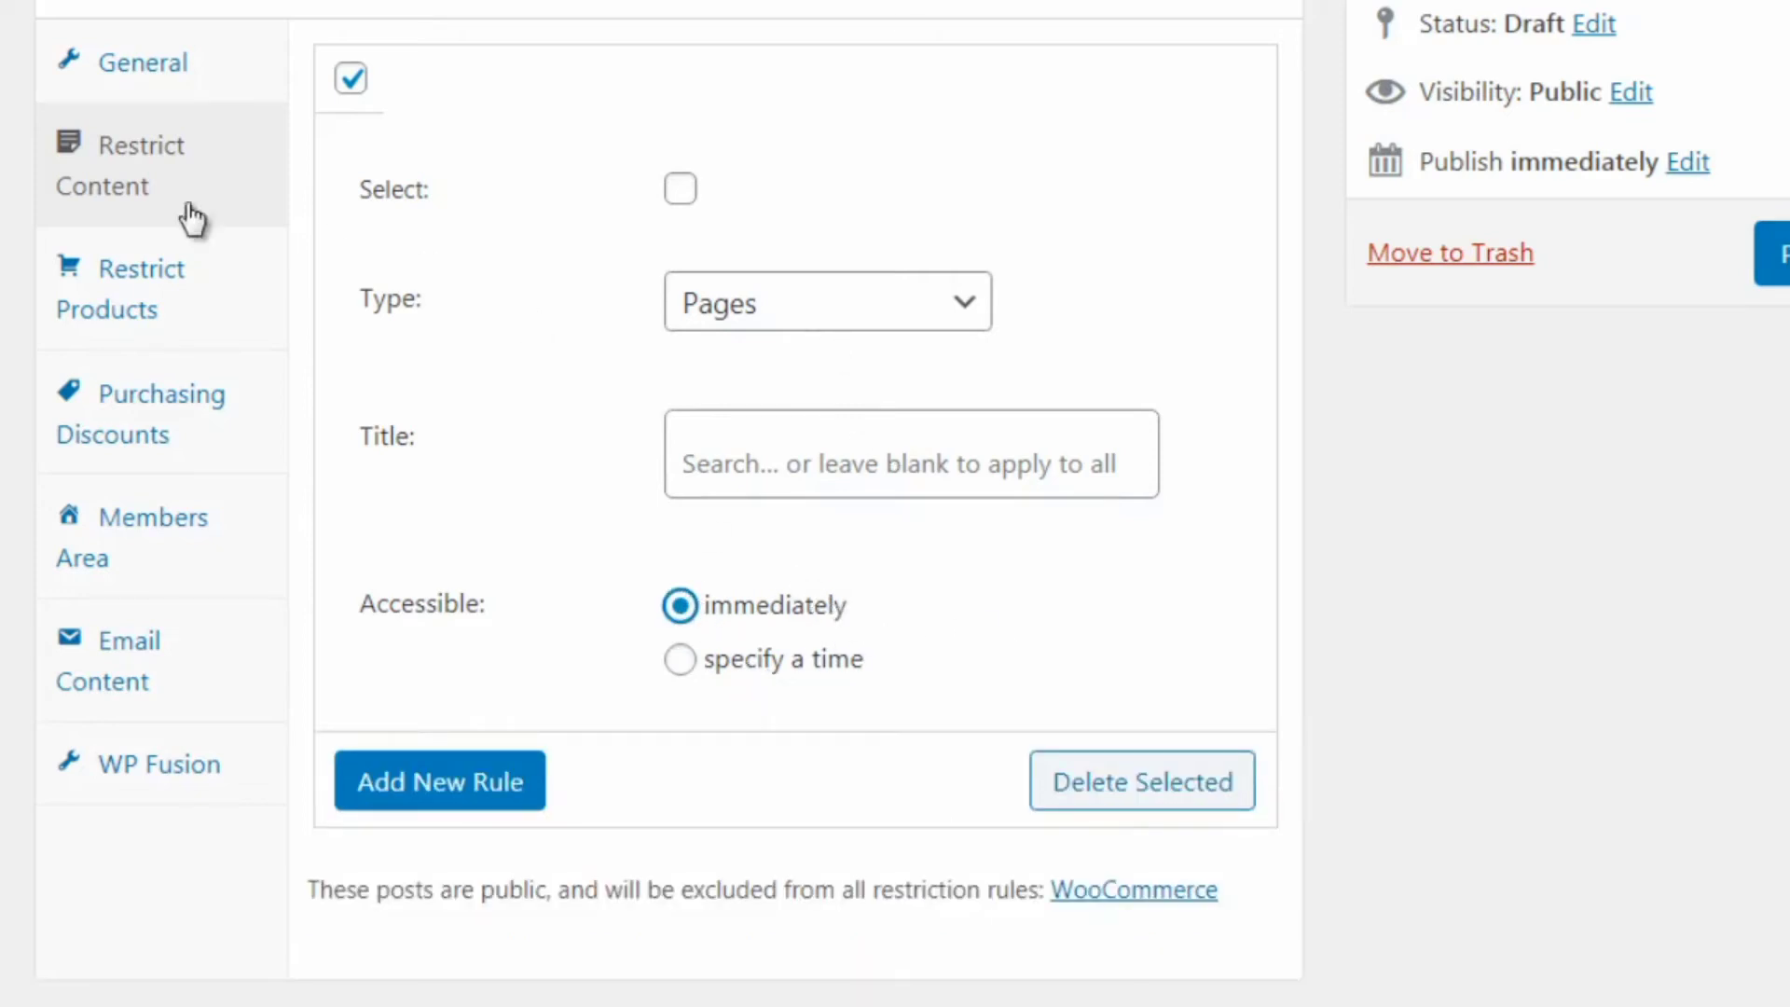
Add a product restriction rule to the plan and view its available type options
{"action": "left_click", "coordinate": [254, 299]}
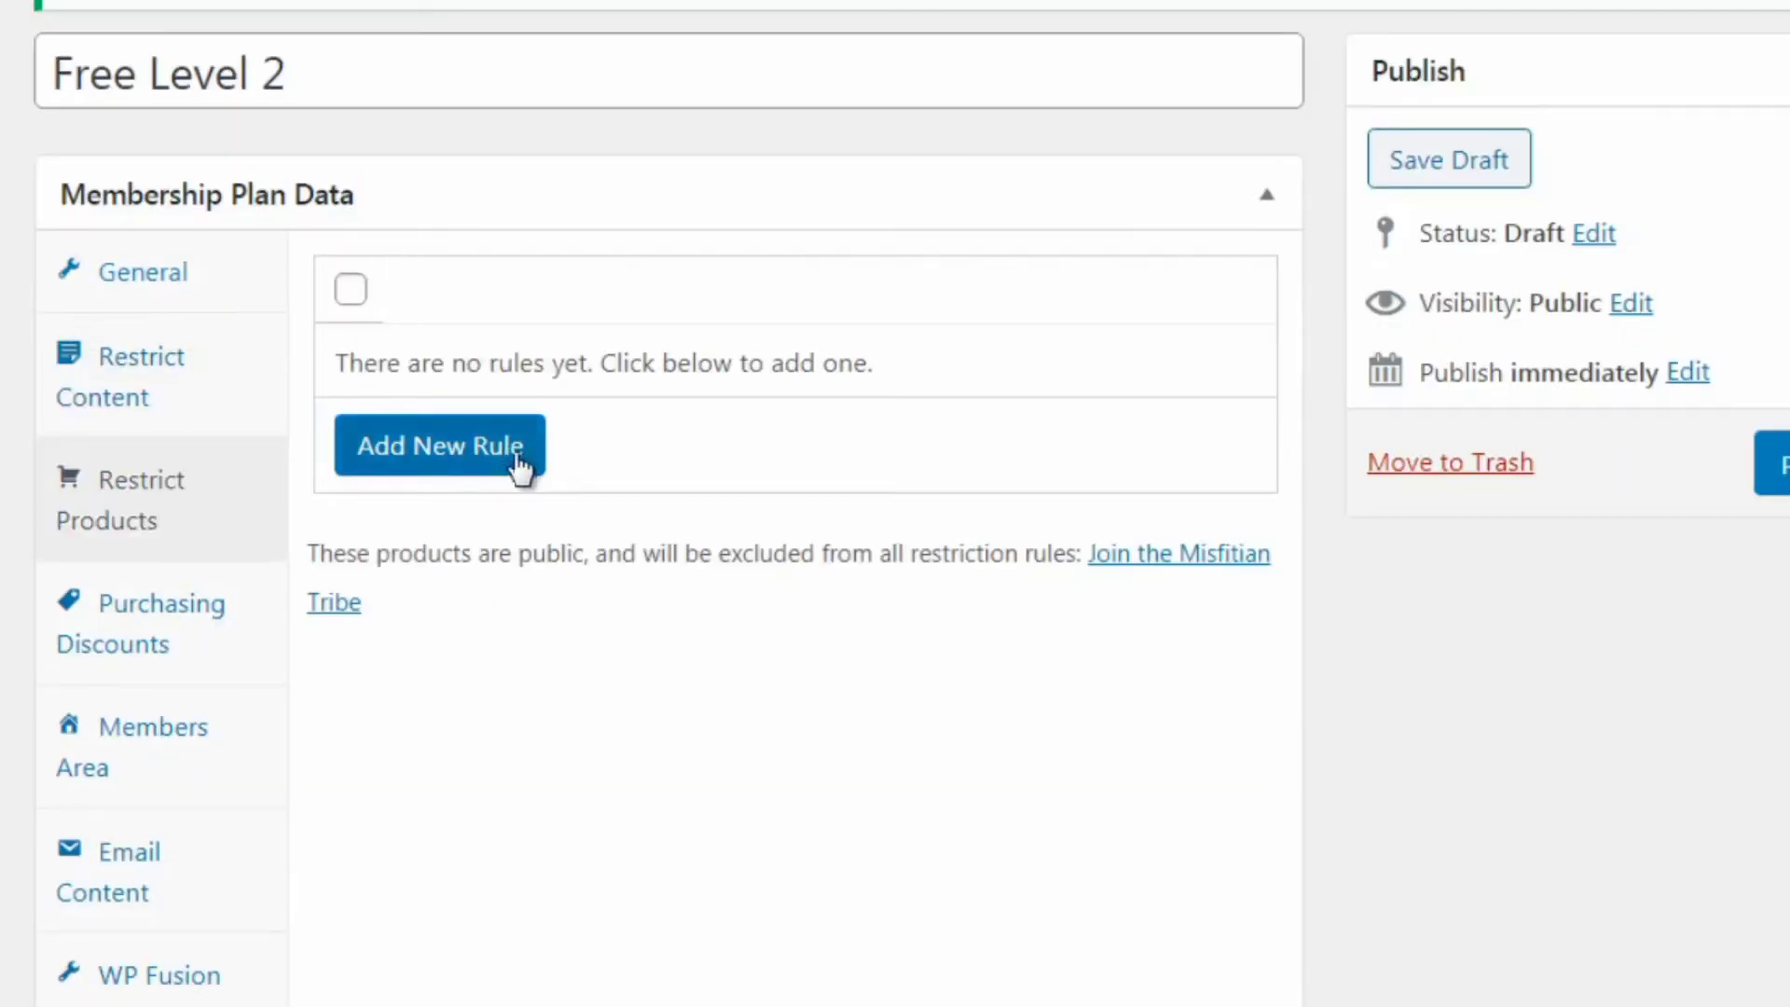
{"action": "left_click", "coordinate": [489, 445]}
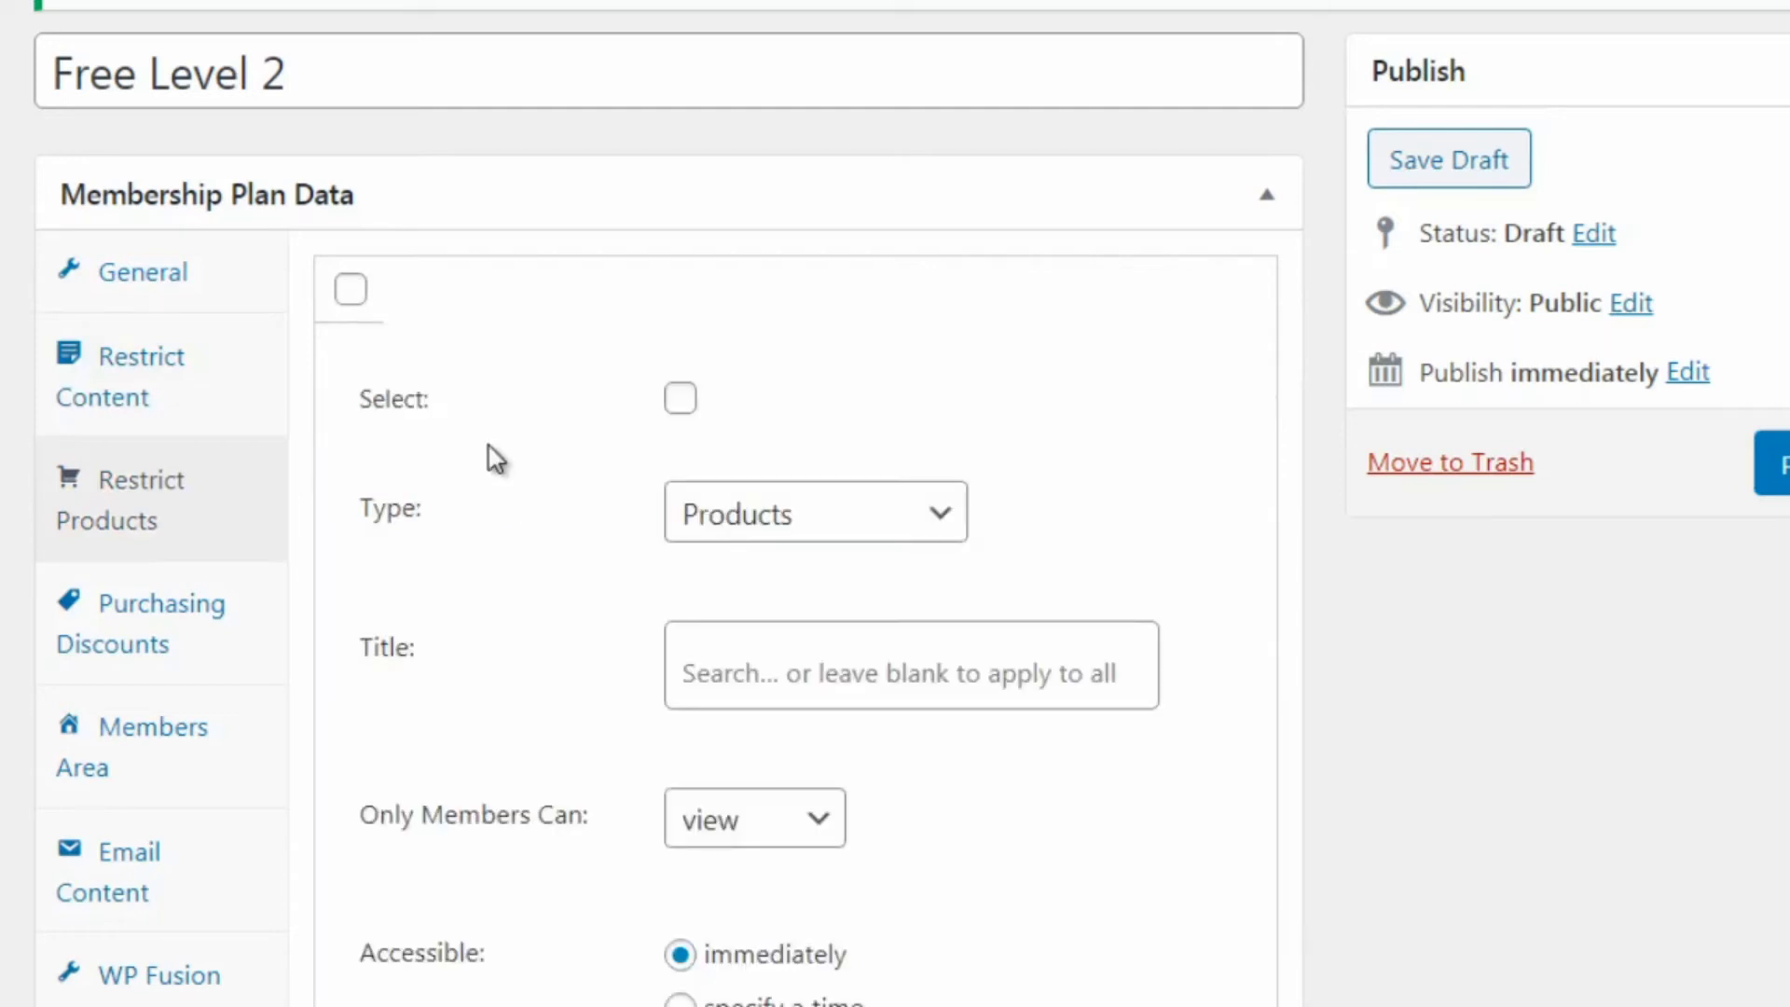
{"action": "left_click", "coordinate": [723, 516]}
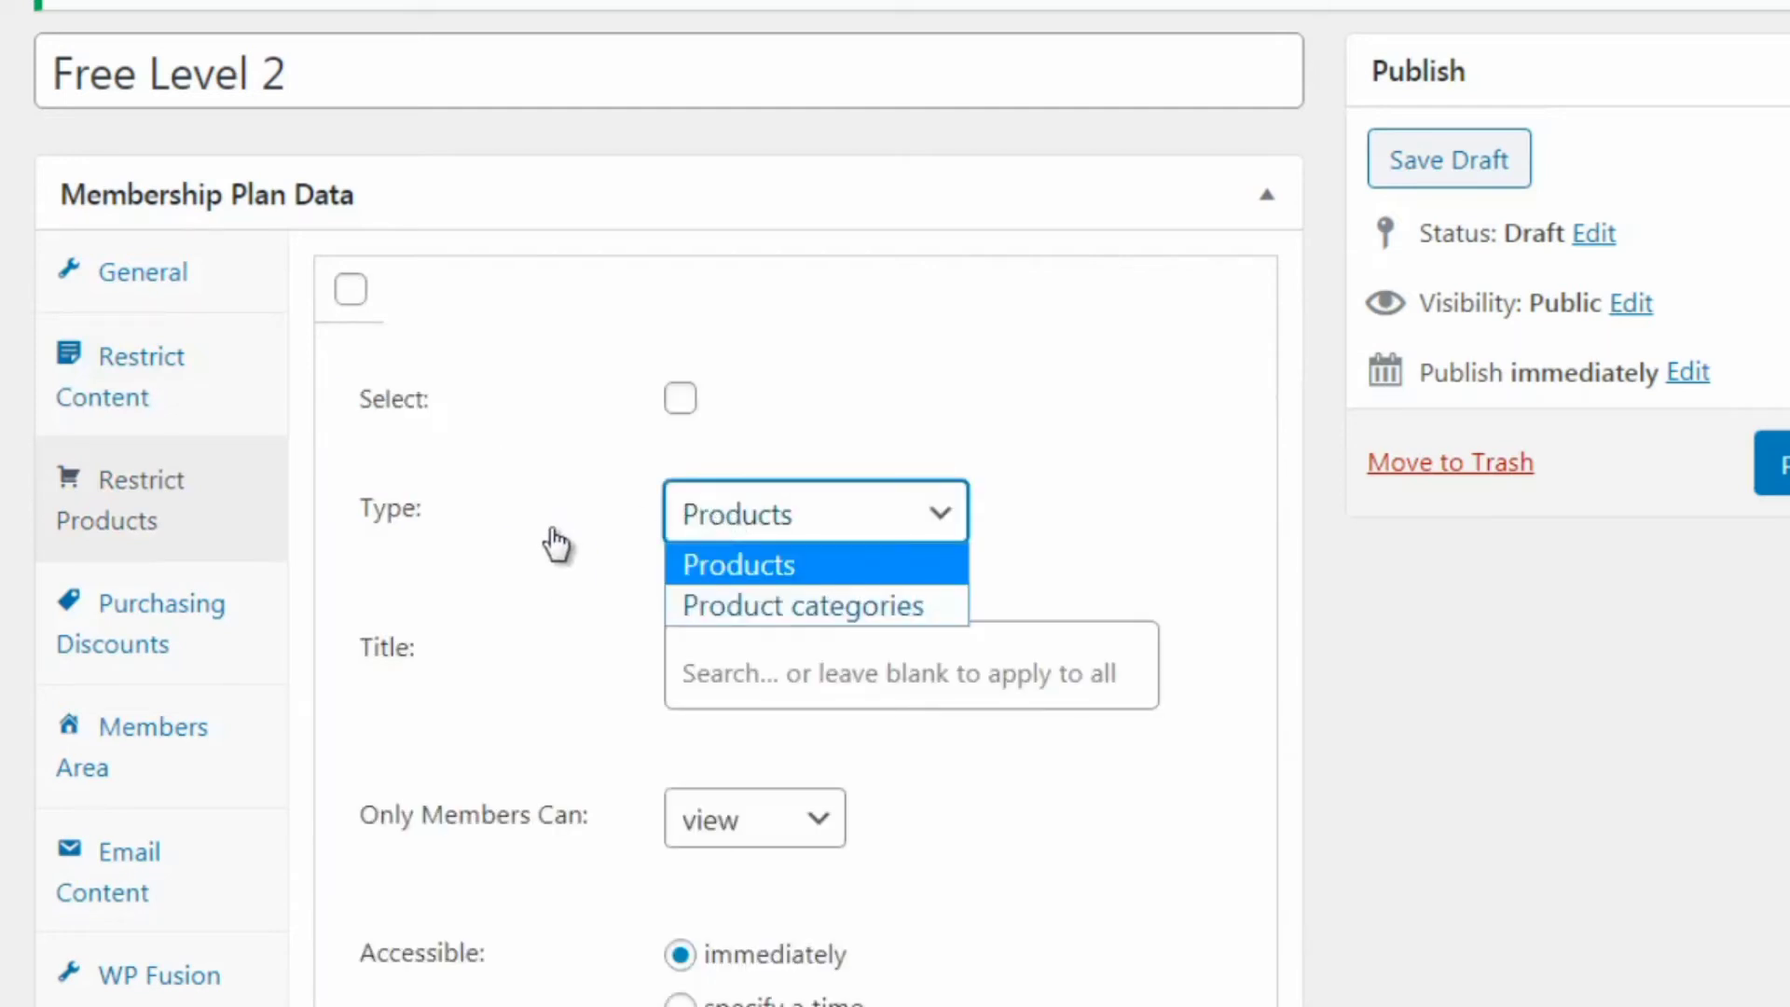
{"action": "left_click", "coordinate": [306, 484]}
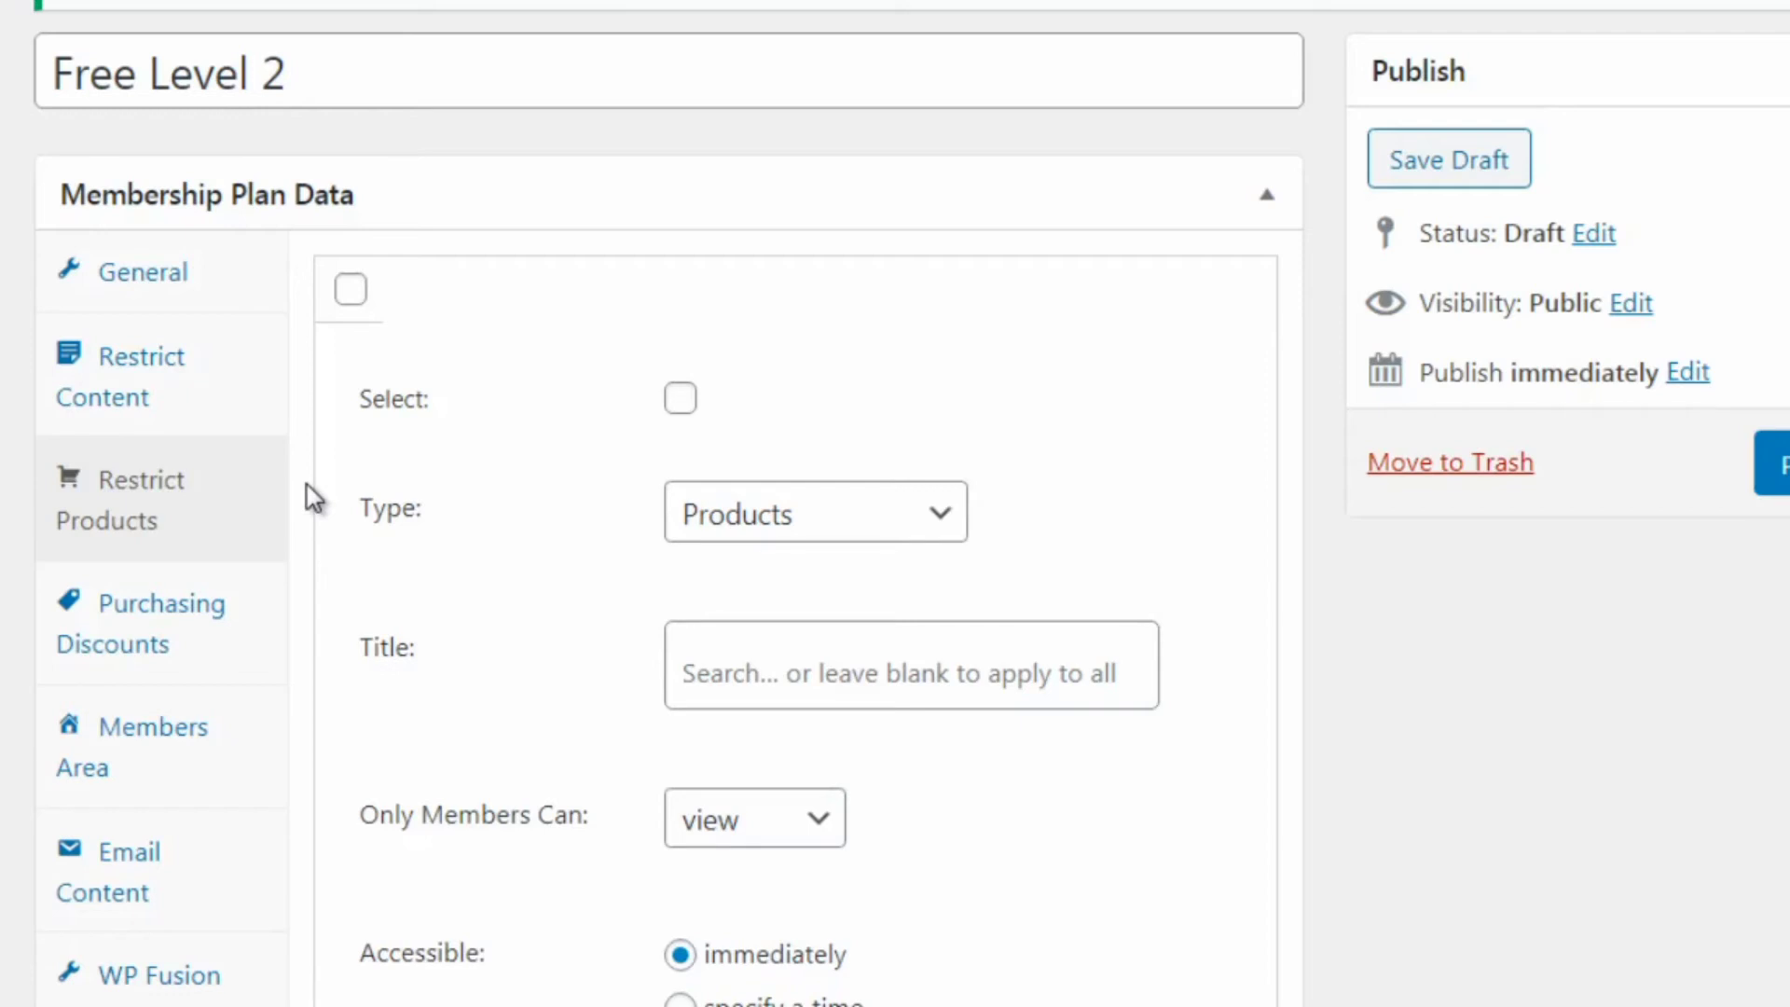
{"action": "left_click_drag", "start_coordinate": [306, 485], "coordinate": [611, 194]}
{"action": "left_click", "coordinate": [610, 194]}
{"action": "left_click", "coordinate": [678, 177]}
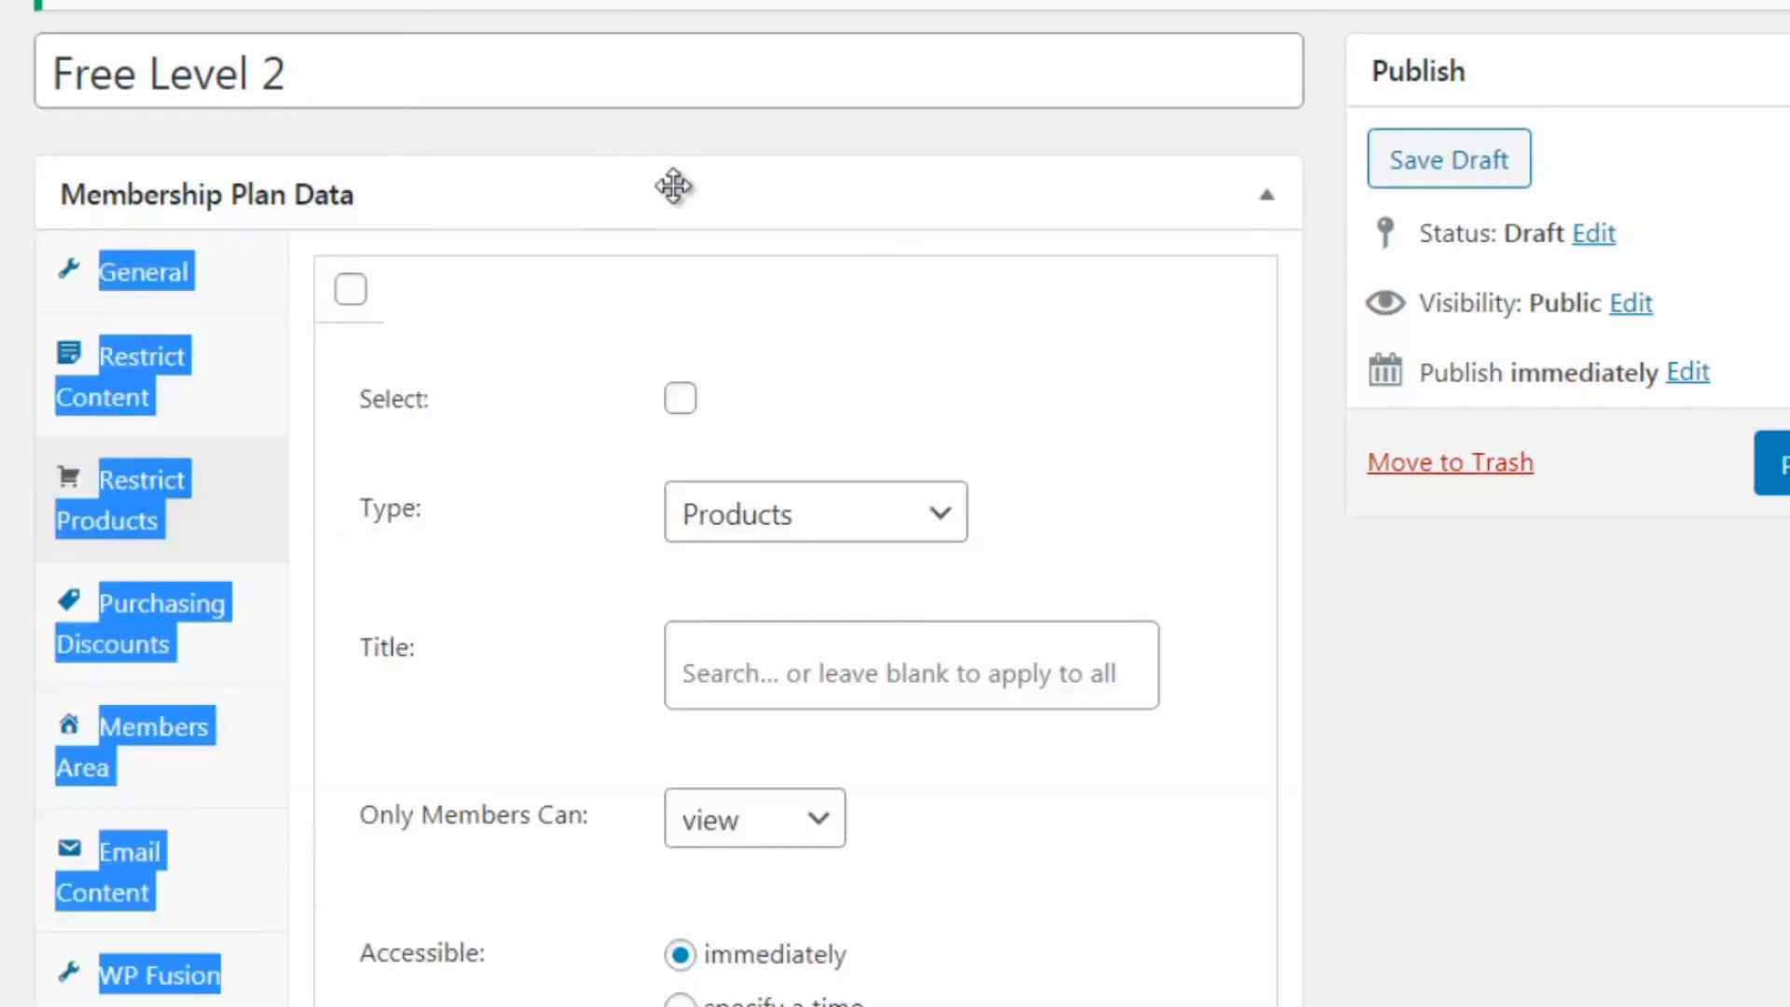
{"action": "left_click", "coordinate": [997, 147]}
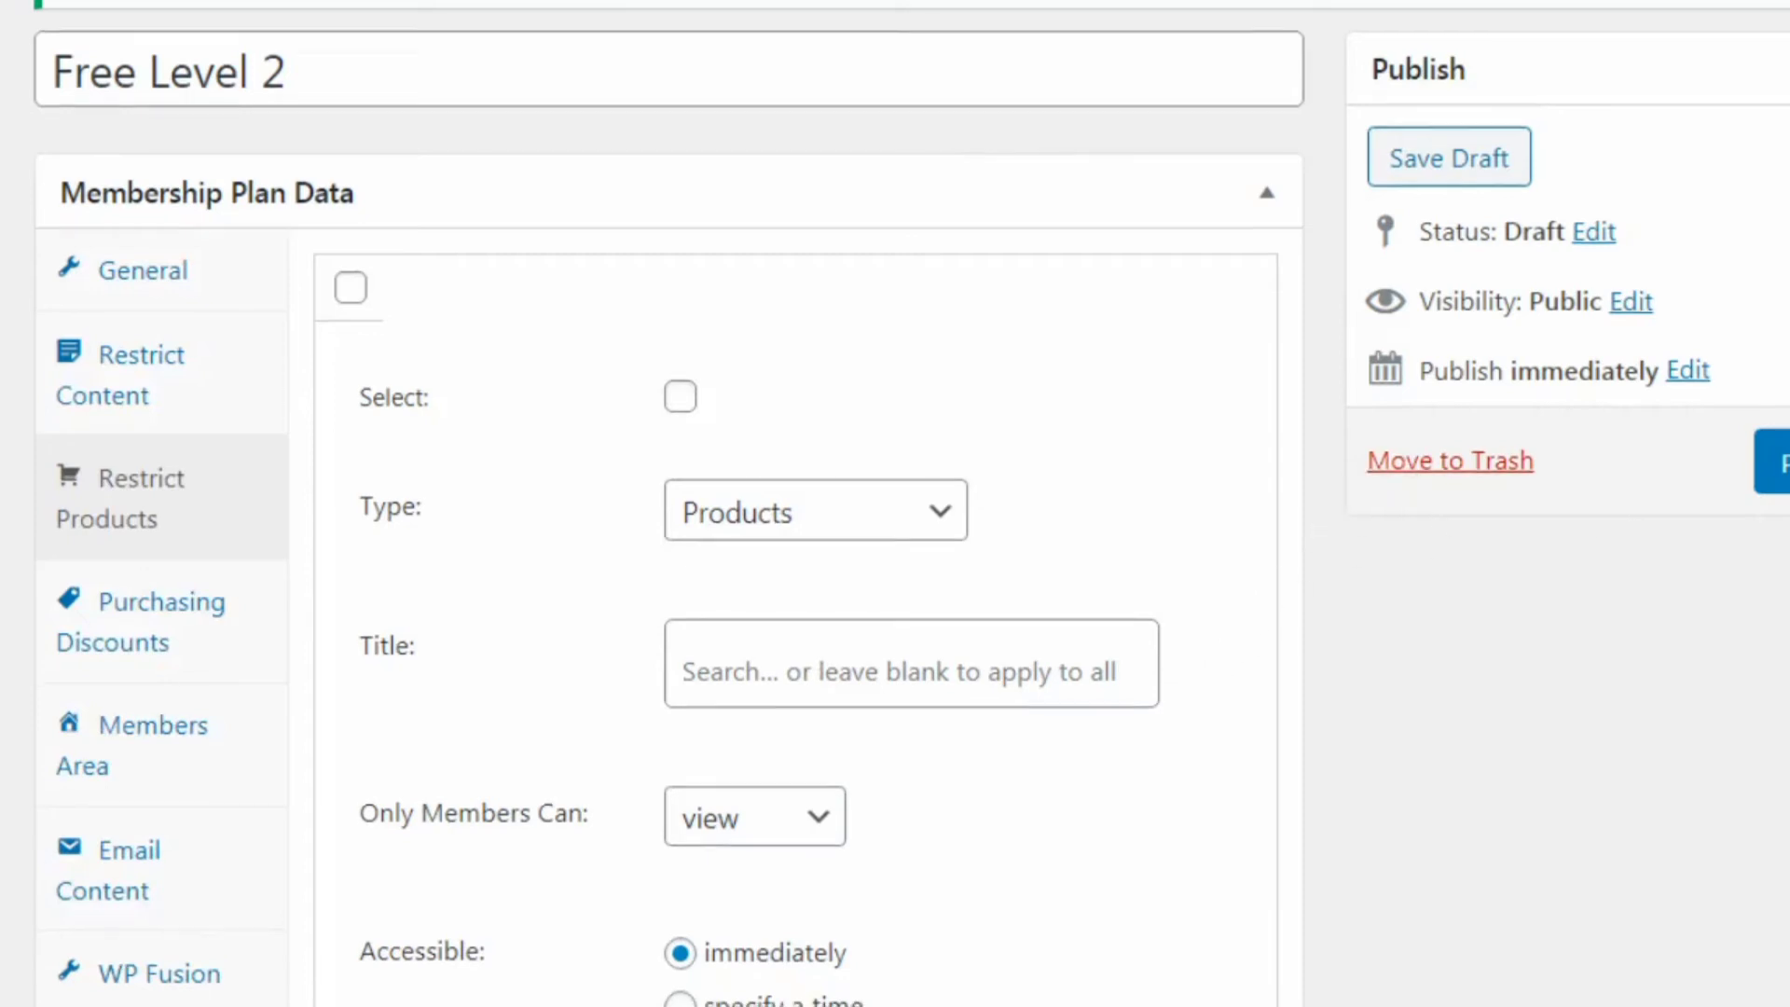
Select the new product restriction rule and delete it
{"action": "scroll", "coordinate": [1250, 503], "scroll_direction": "down", "scroll_amount": 1}
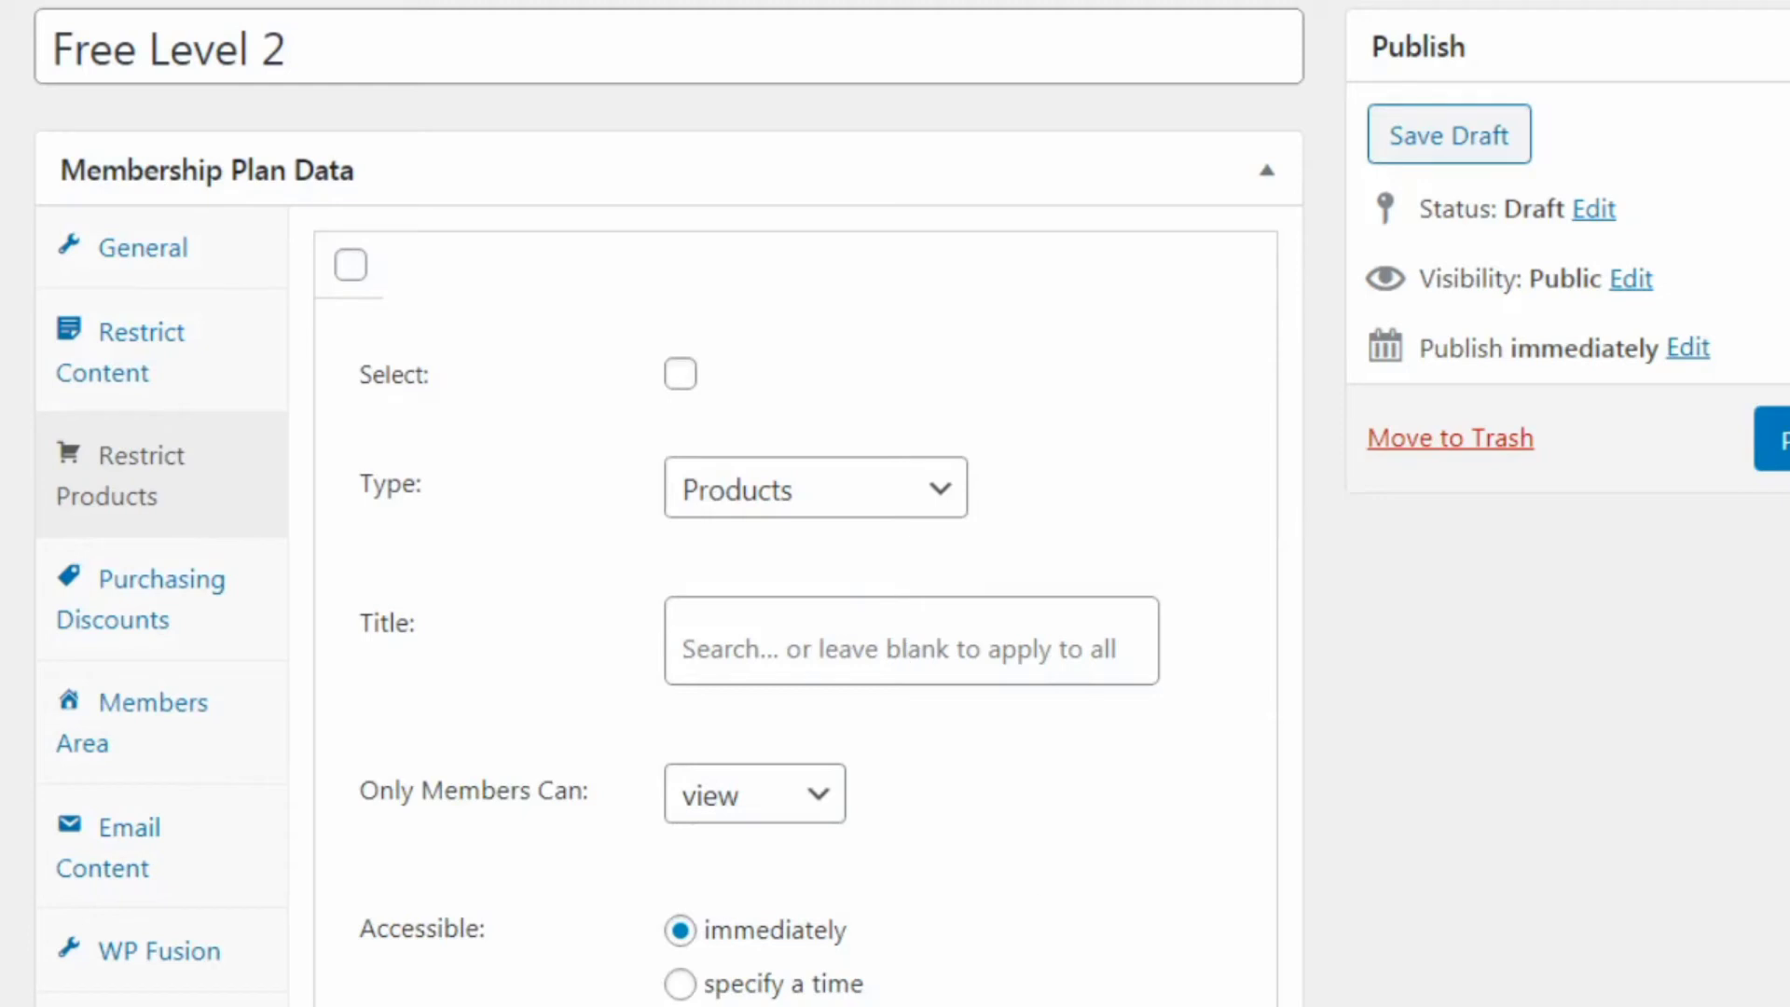
{"action": "left_click", "coordinate": [682, 379]}
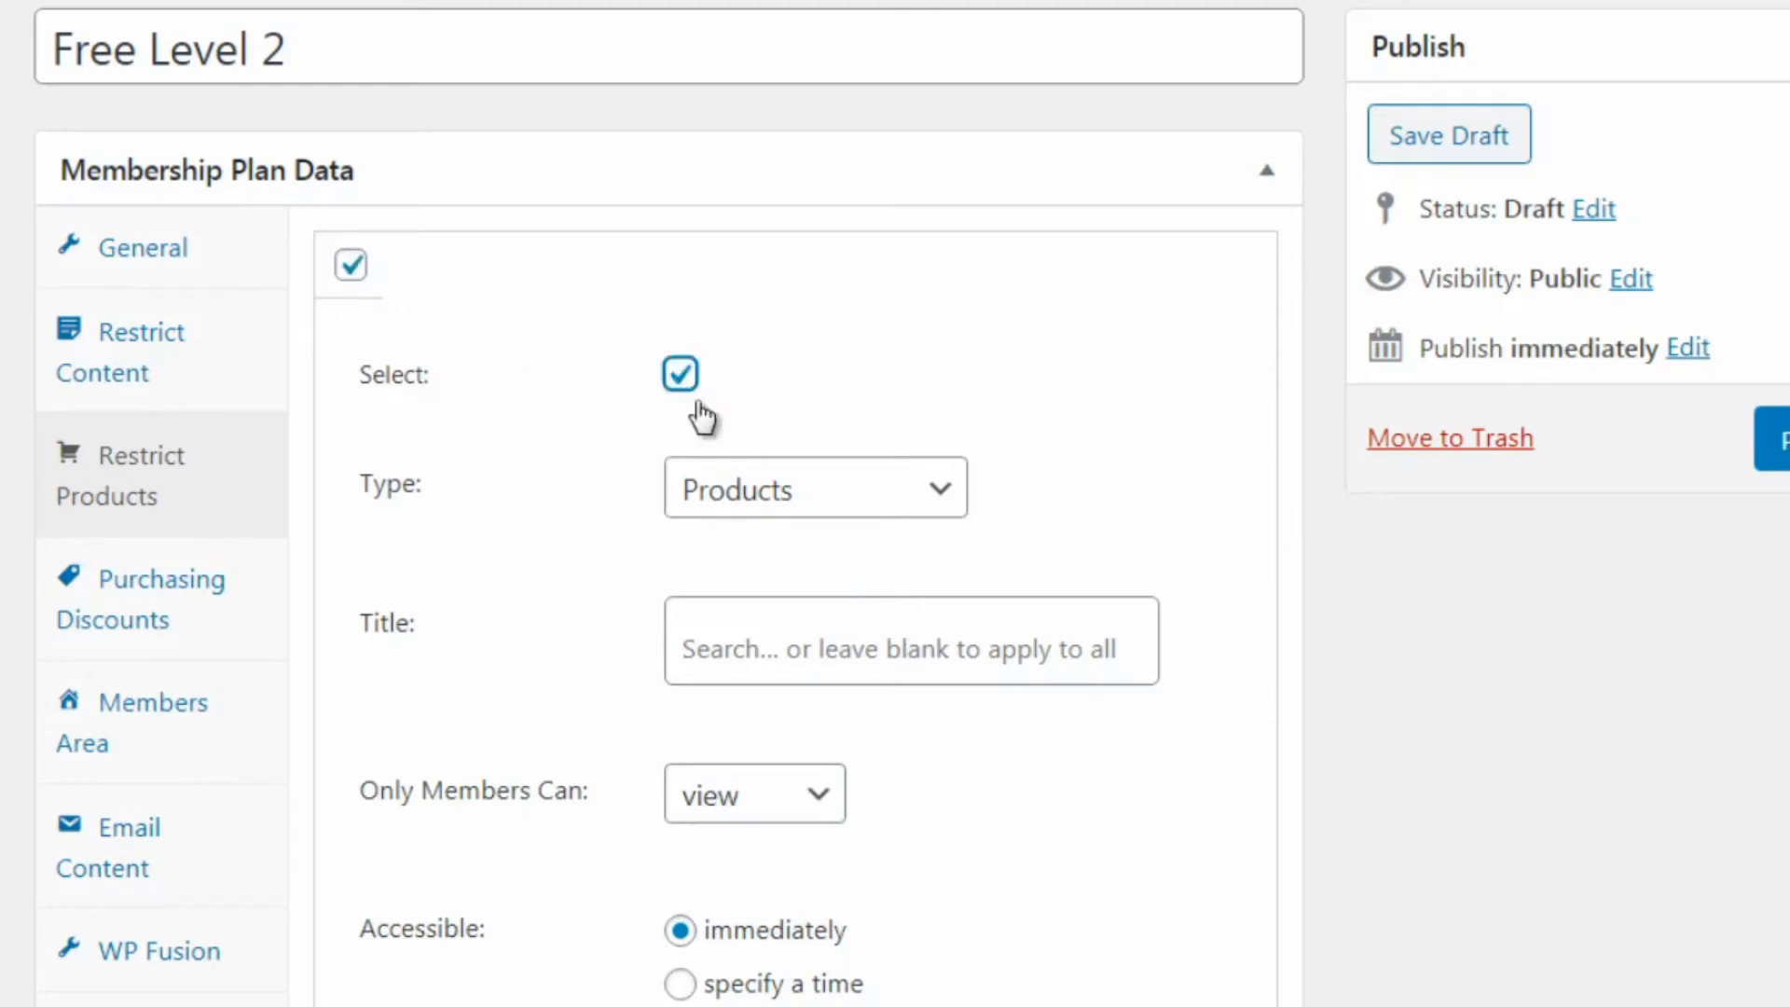
{"action": "left_click", "coordinate": [1184, 1003]}
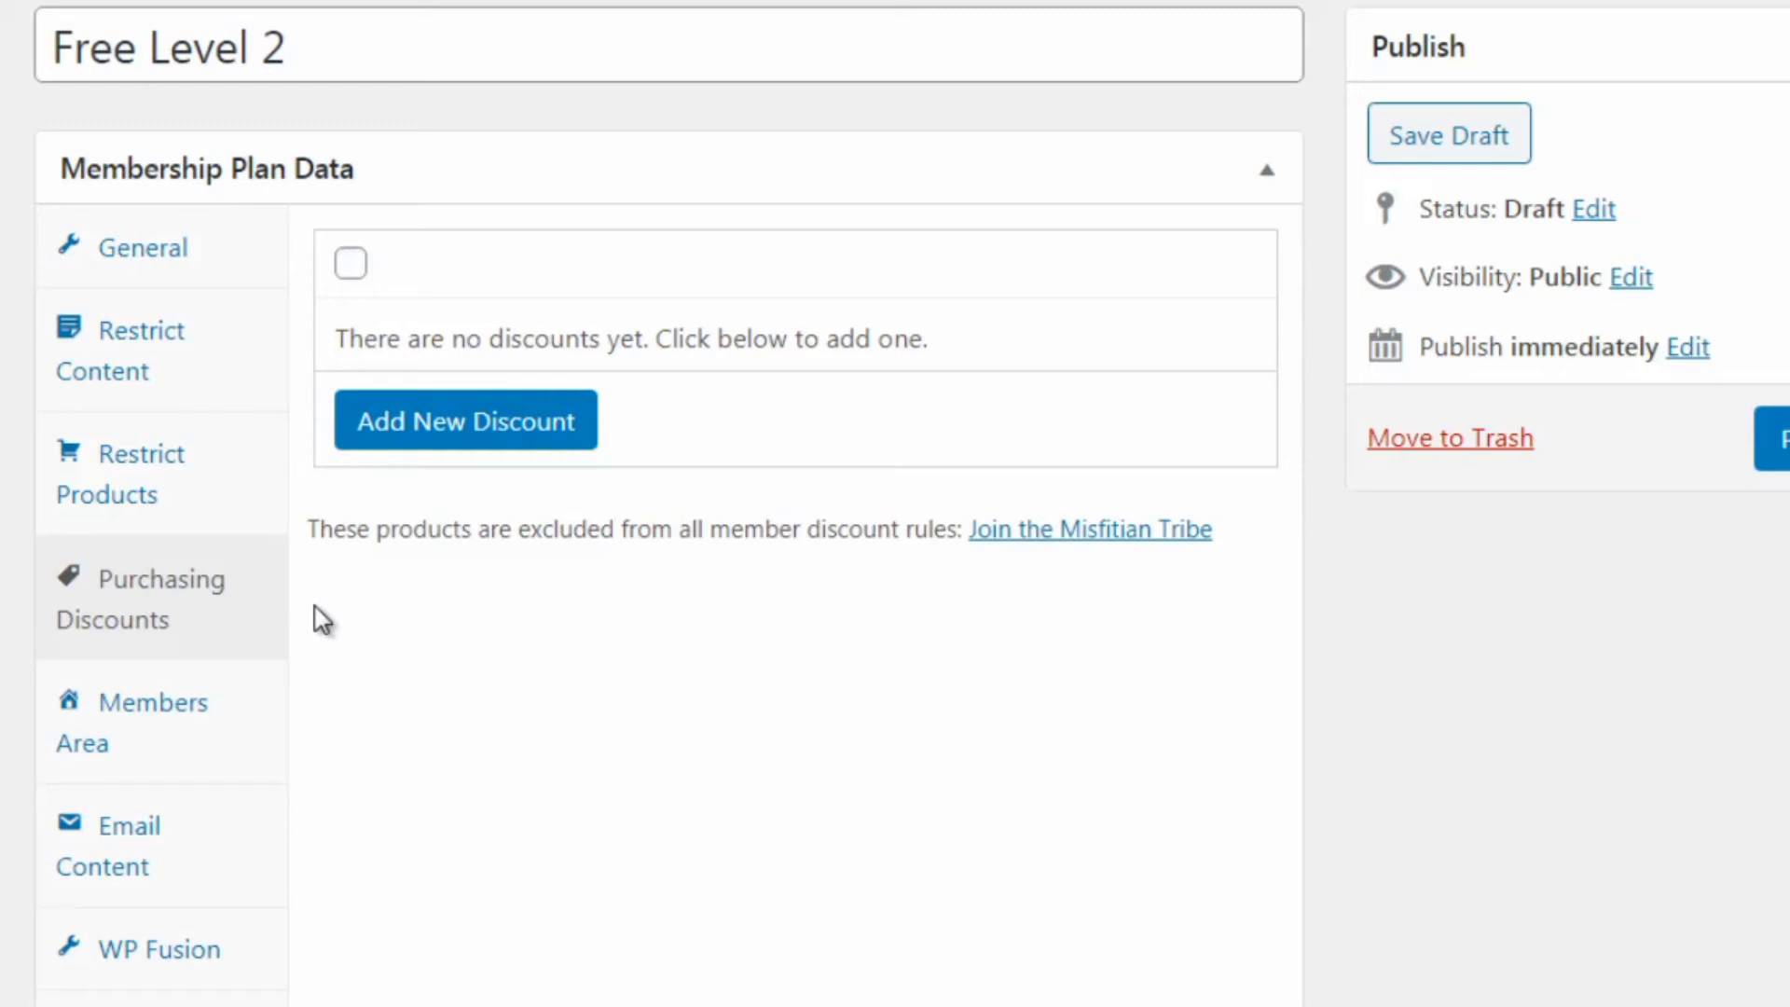
Add a purchasing discount to the plan and view what it can apply to, keeping Products
{"action": "left_click", "coordinate": [504, 425]}
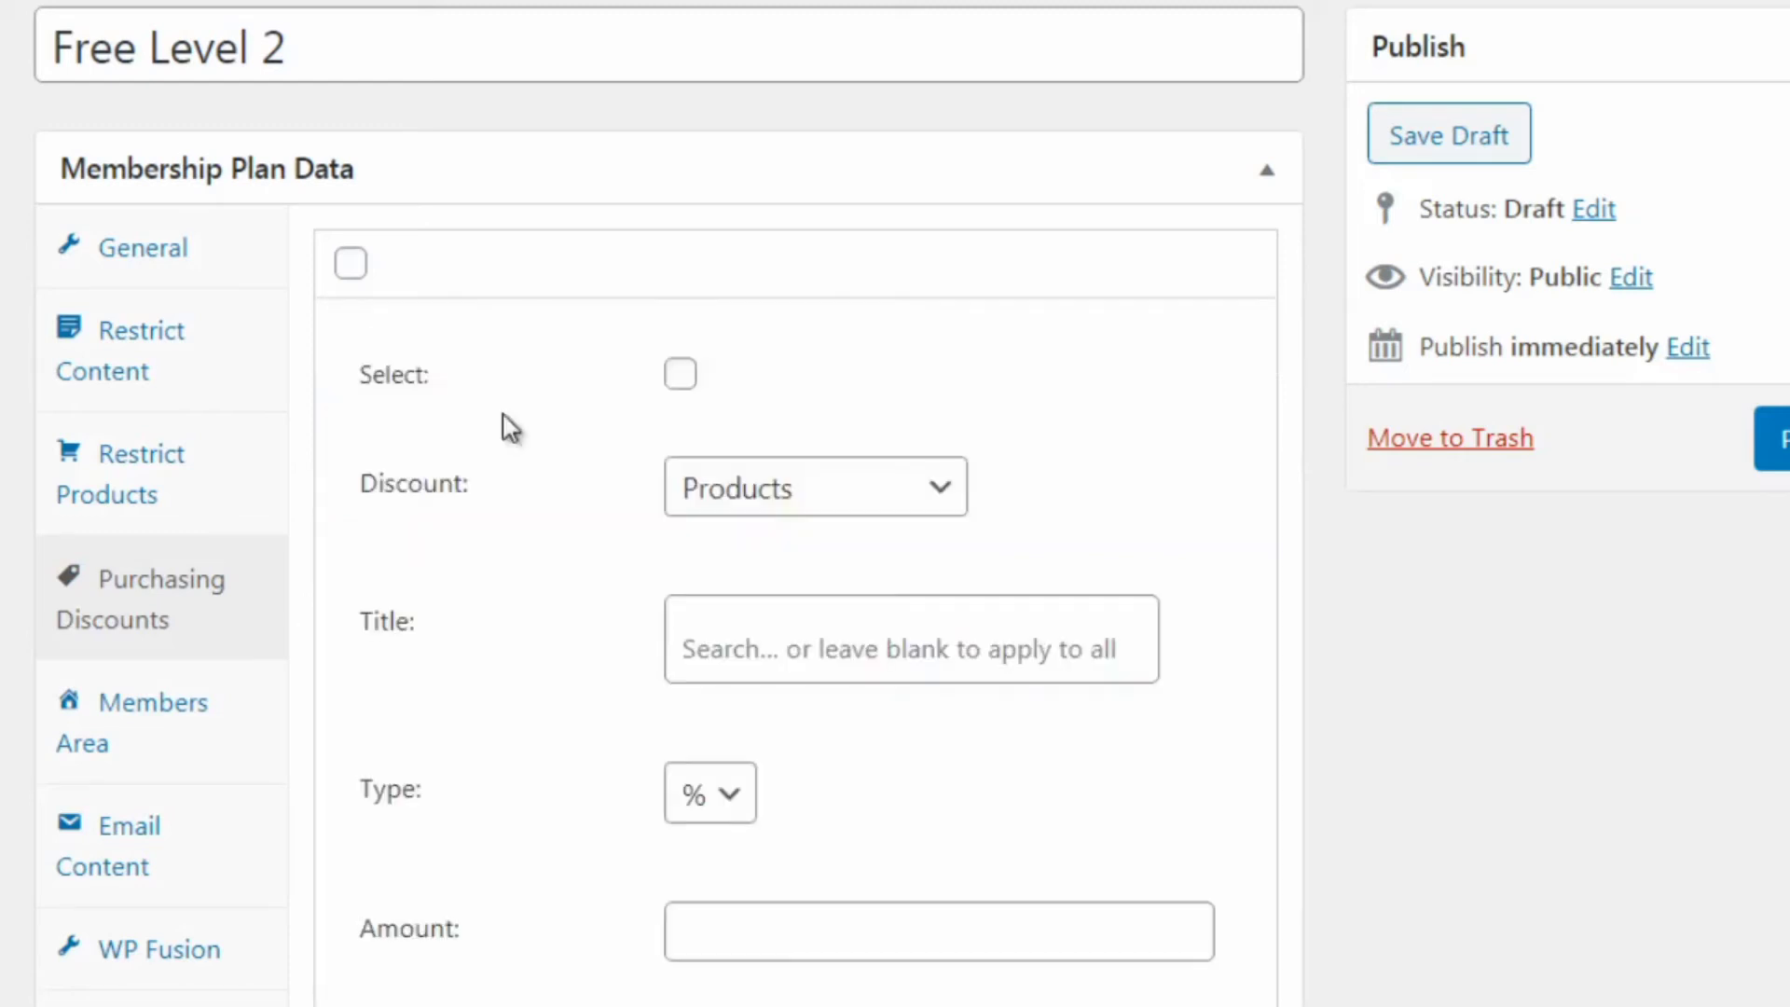
{"action": "left_click", "coordinate": [731, 515]}
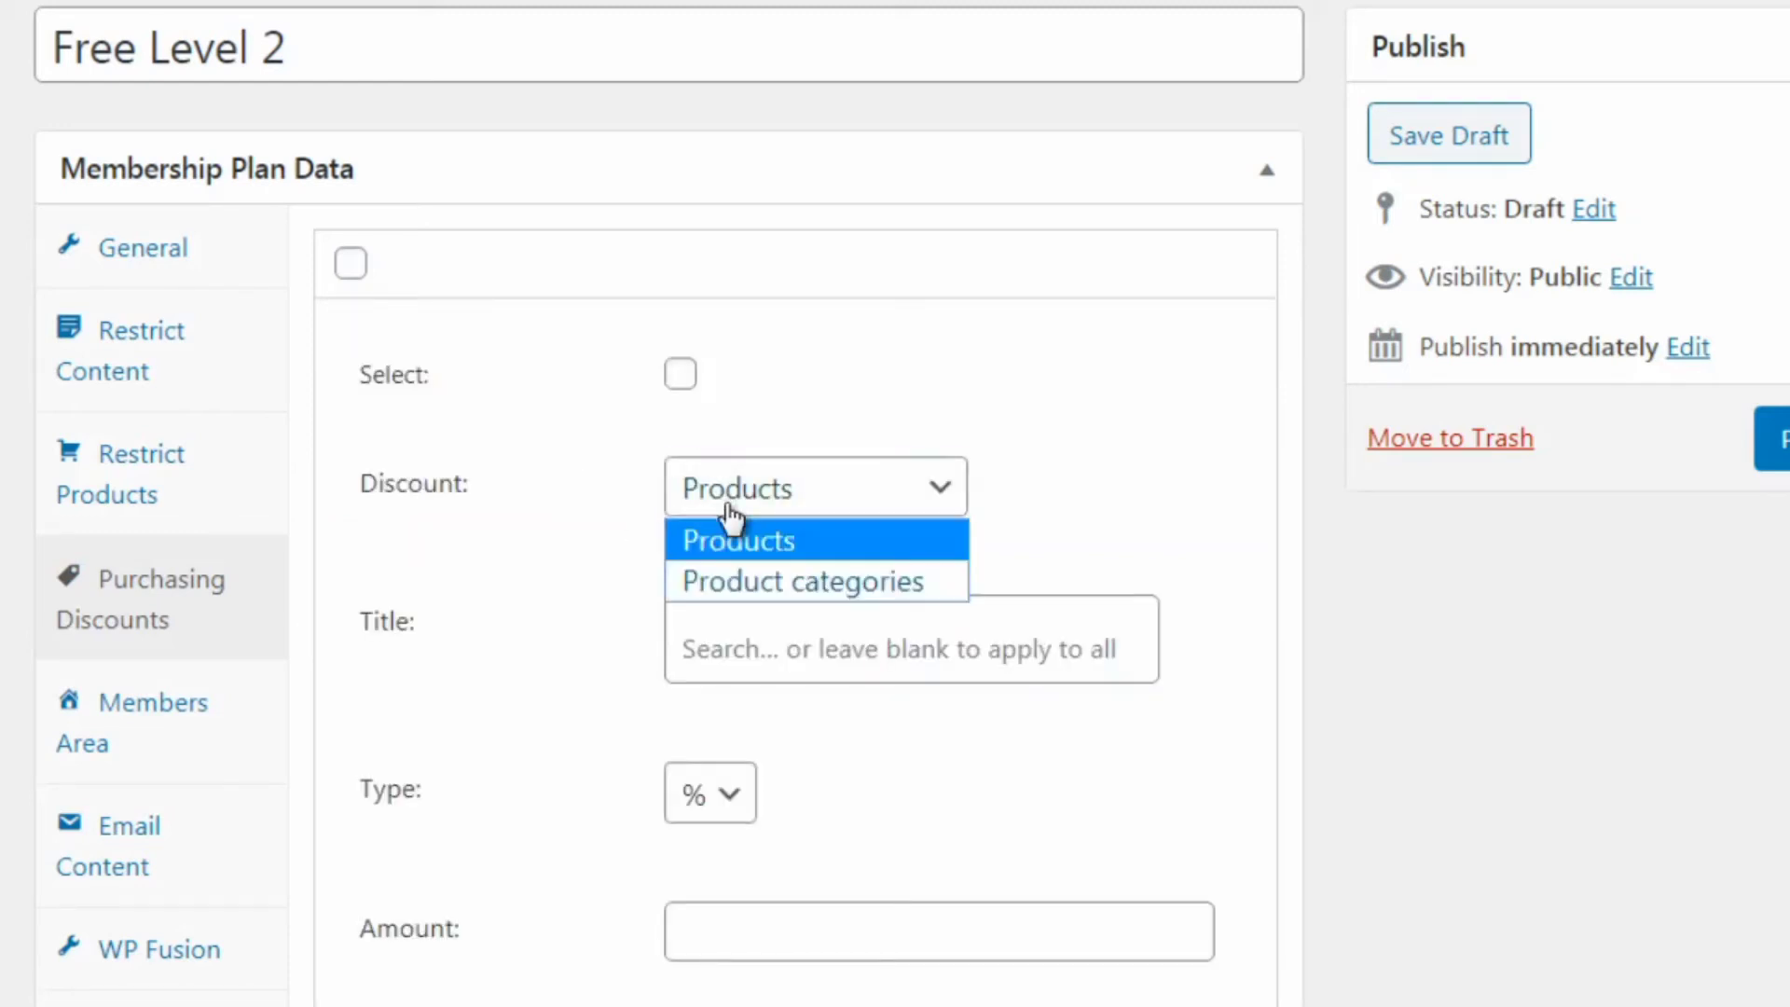
{"action": "left_click", "coordinate": [586, 603]}
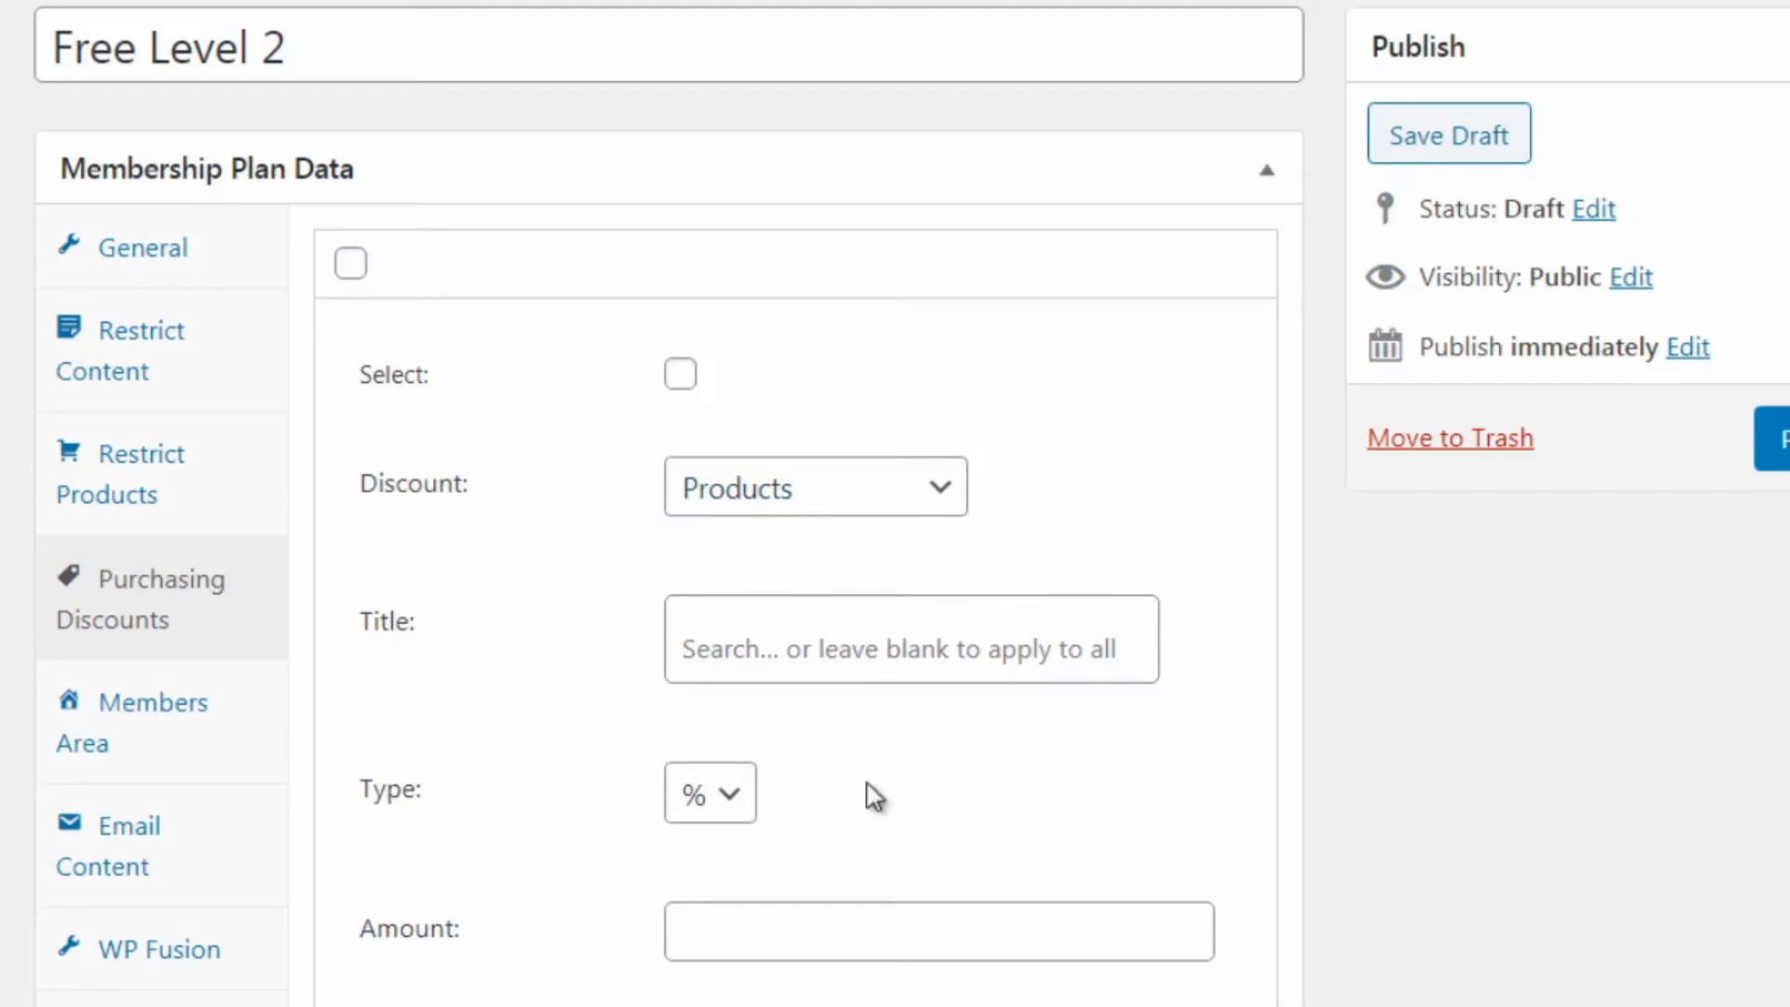
View the amount types available for the product discount, keeping percentage
{"action": "left_click", "coordinate": [729, 798]}
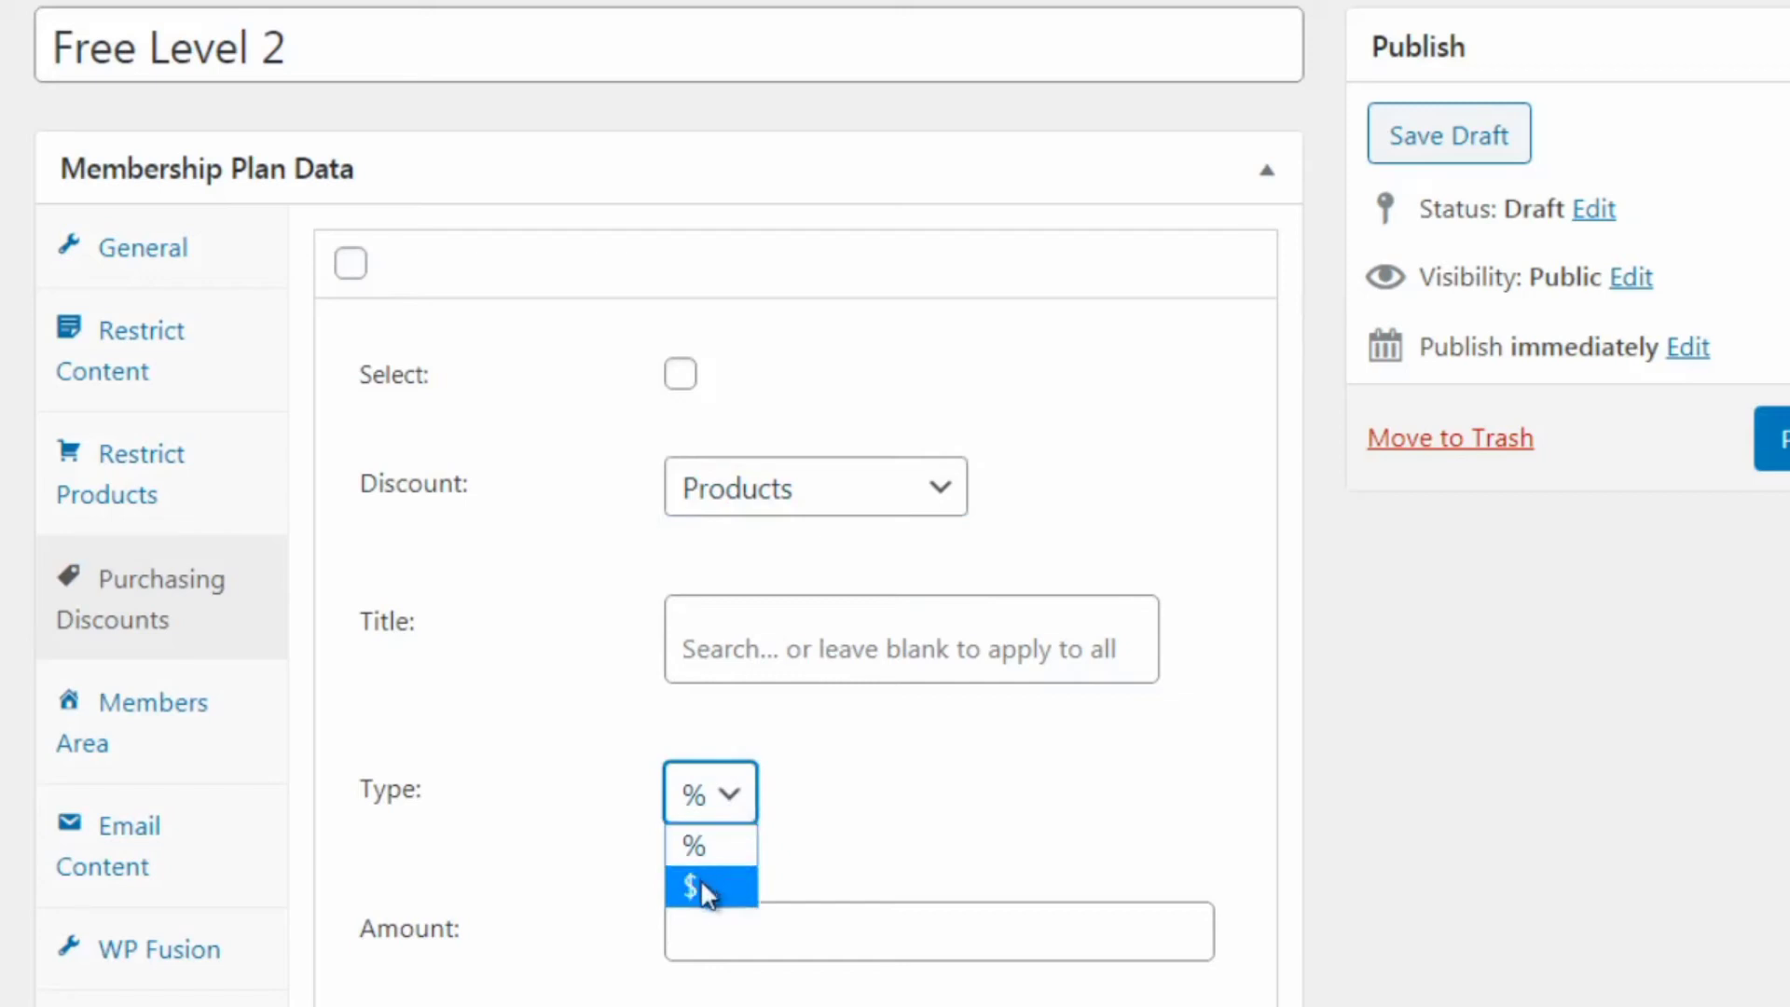
{"action": "left_click", "coordinate": [317, 735]}
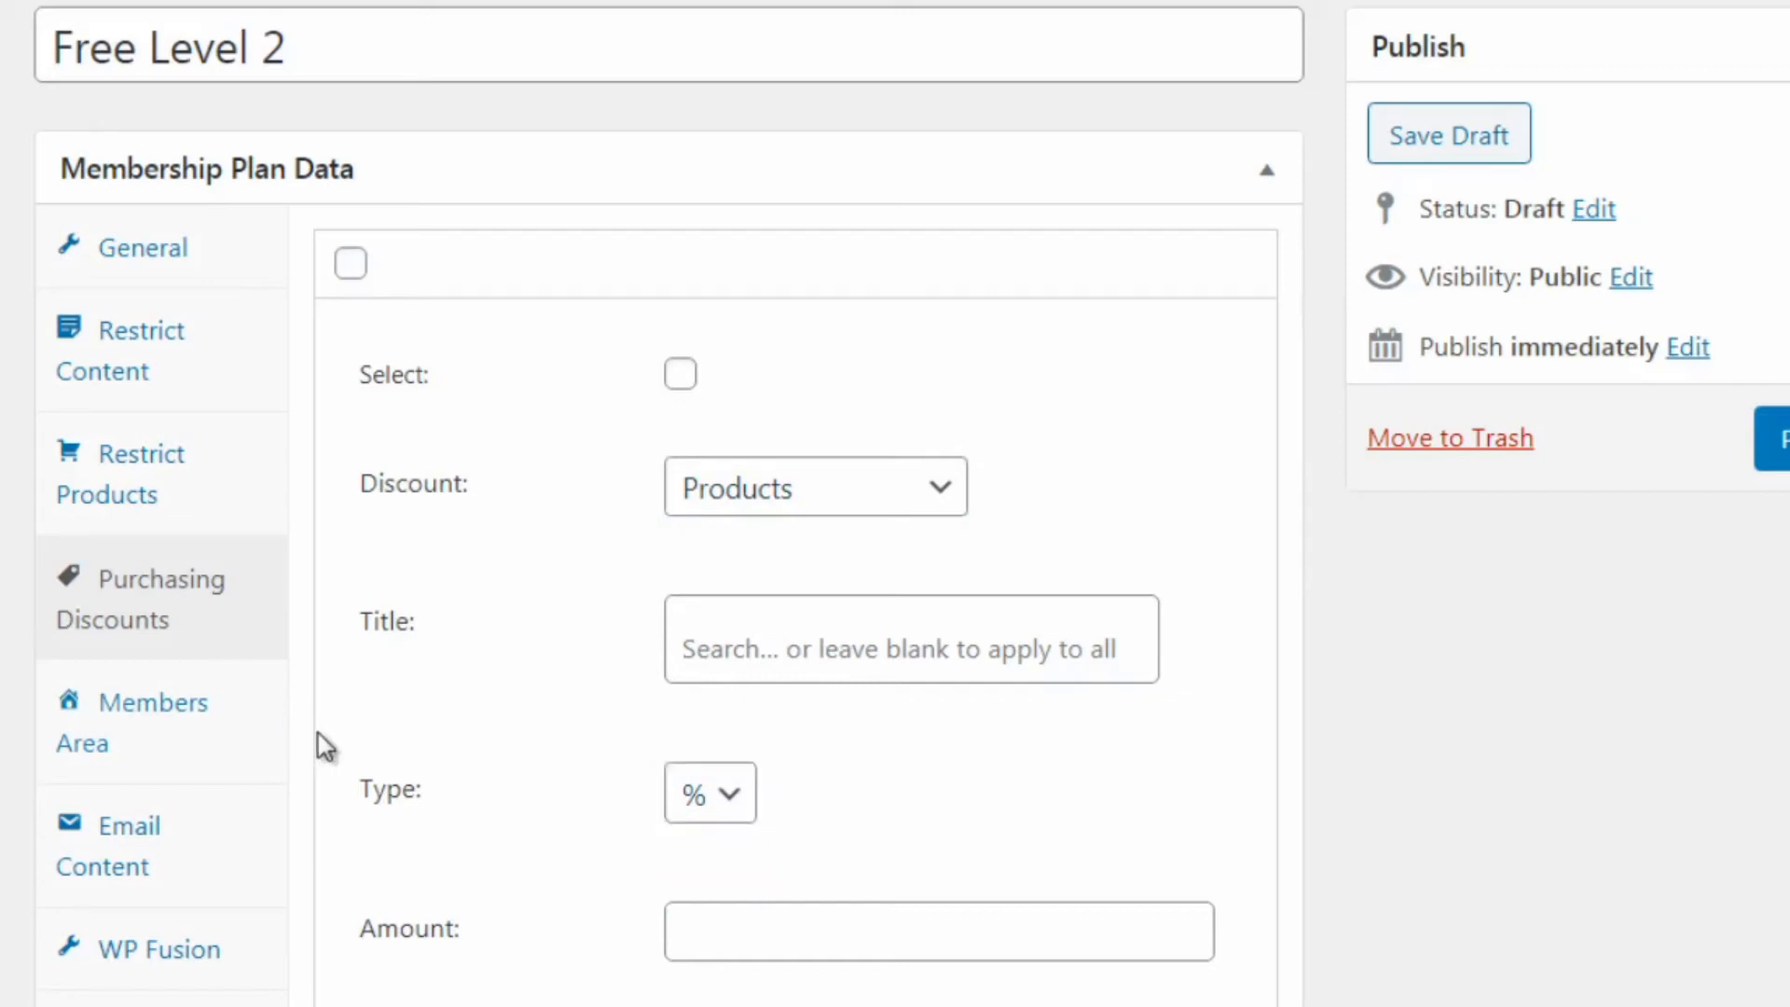
Remove the Content, Products, Discounts, Notes and Manage sections from the plan's Members Area
{"action": "left_click", "coordinate": [239, 729]}
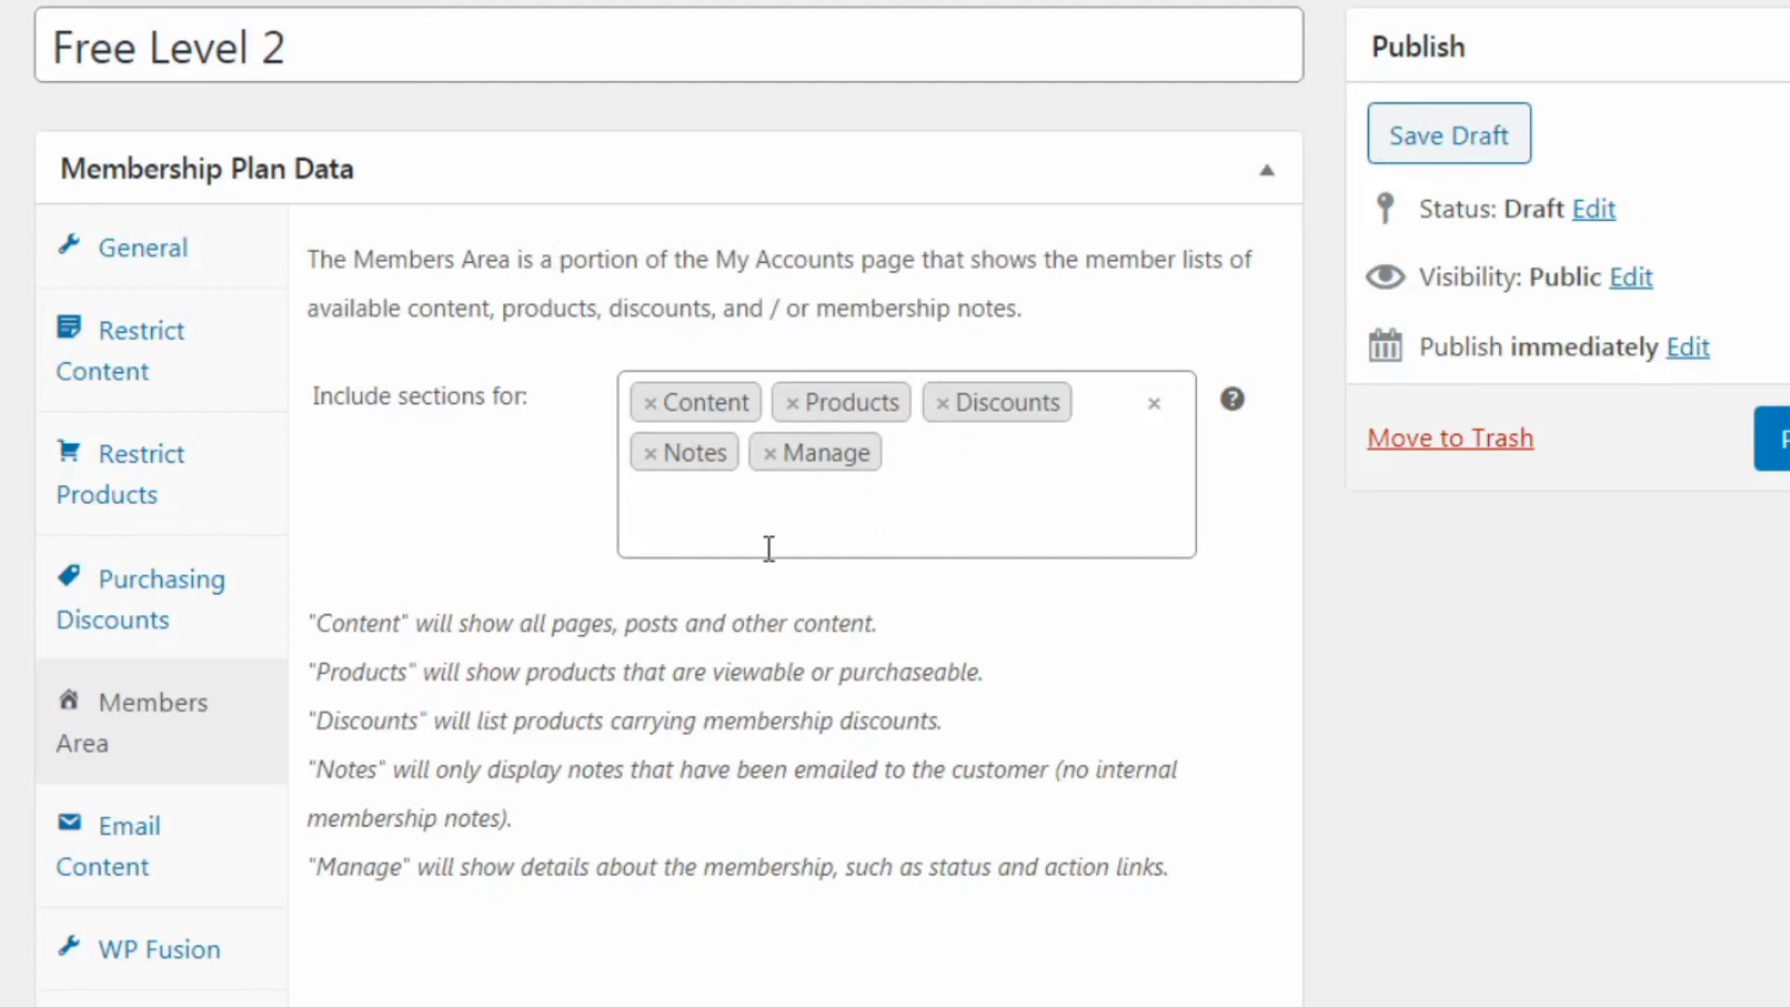
{"action": "left_click", "coordinate": [650, 403]}
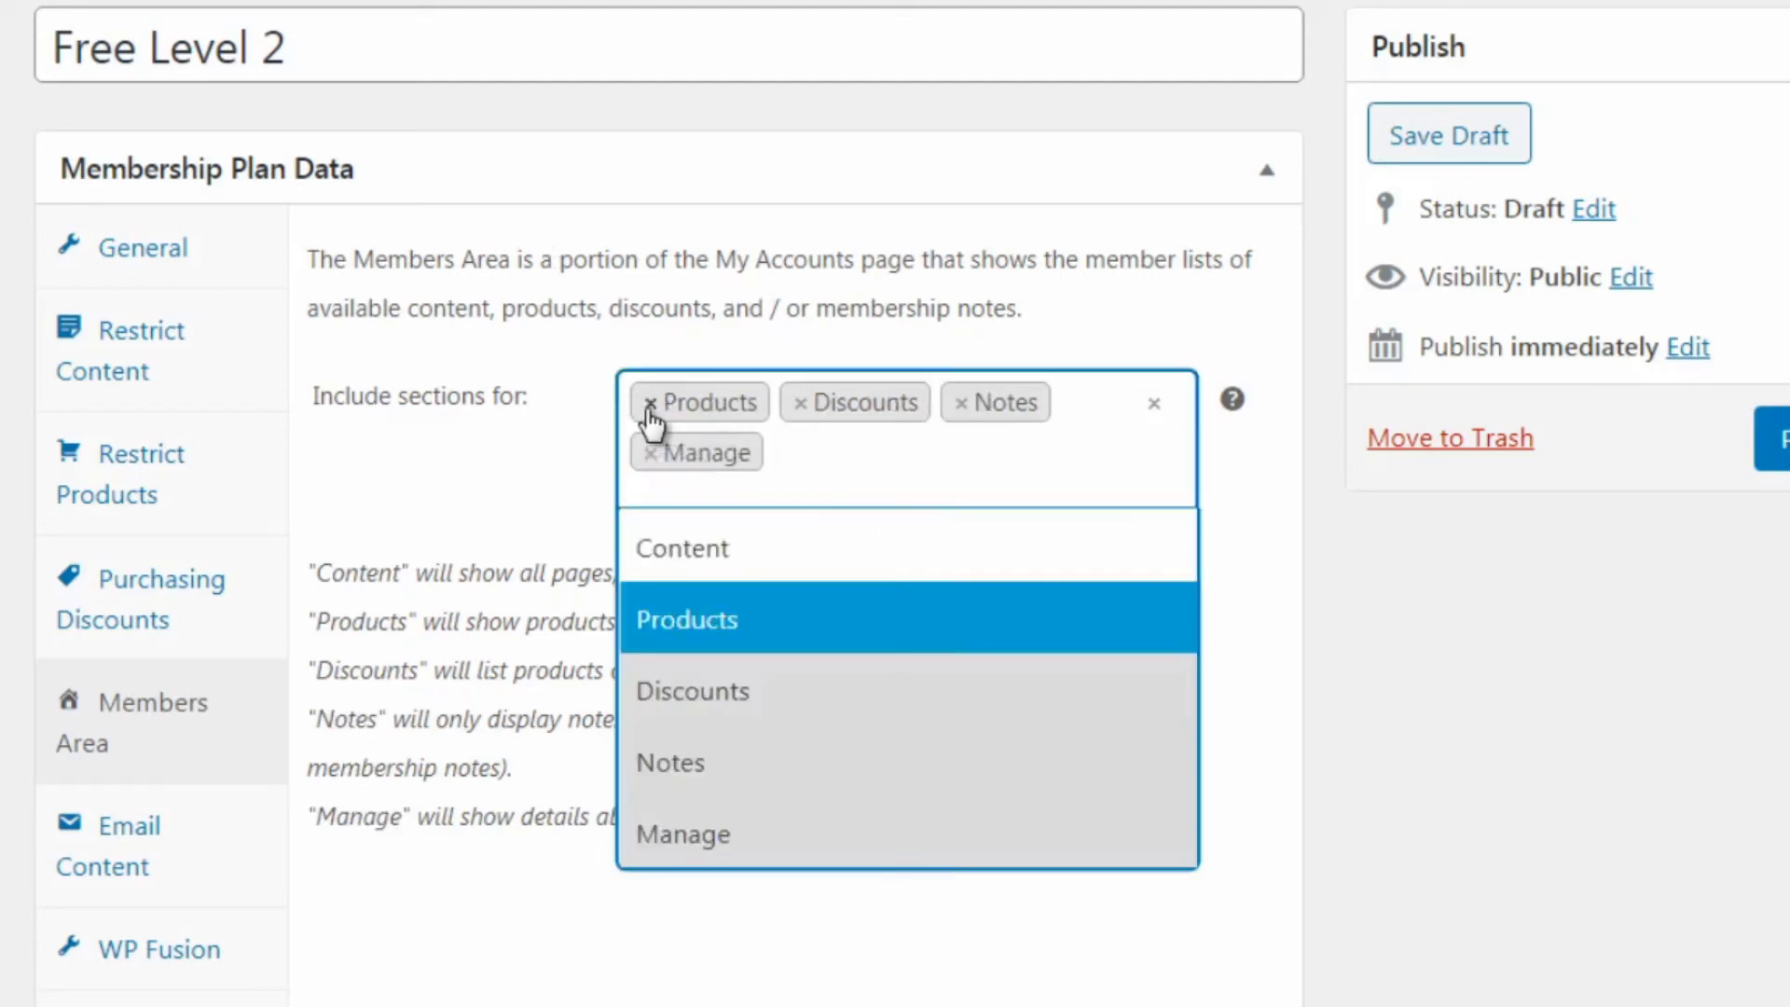
{"action": "left_click", "coordinate": [650, 403]}
{"action": "left_click", "coordinate": [650, 403]}
{"action": "left_click", "coordinate": [650, 403]}
{"action": "left_click", "coordinate": [650, 403]}
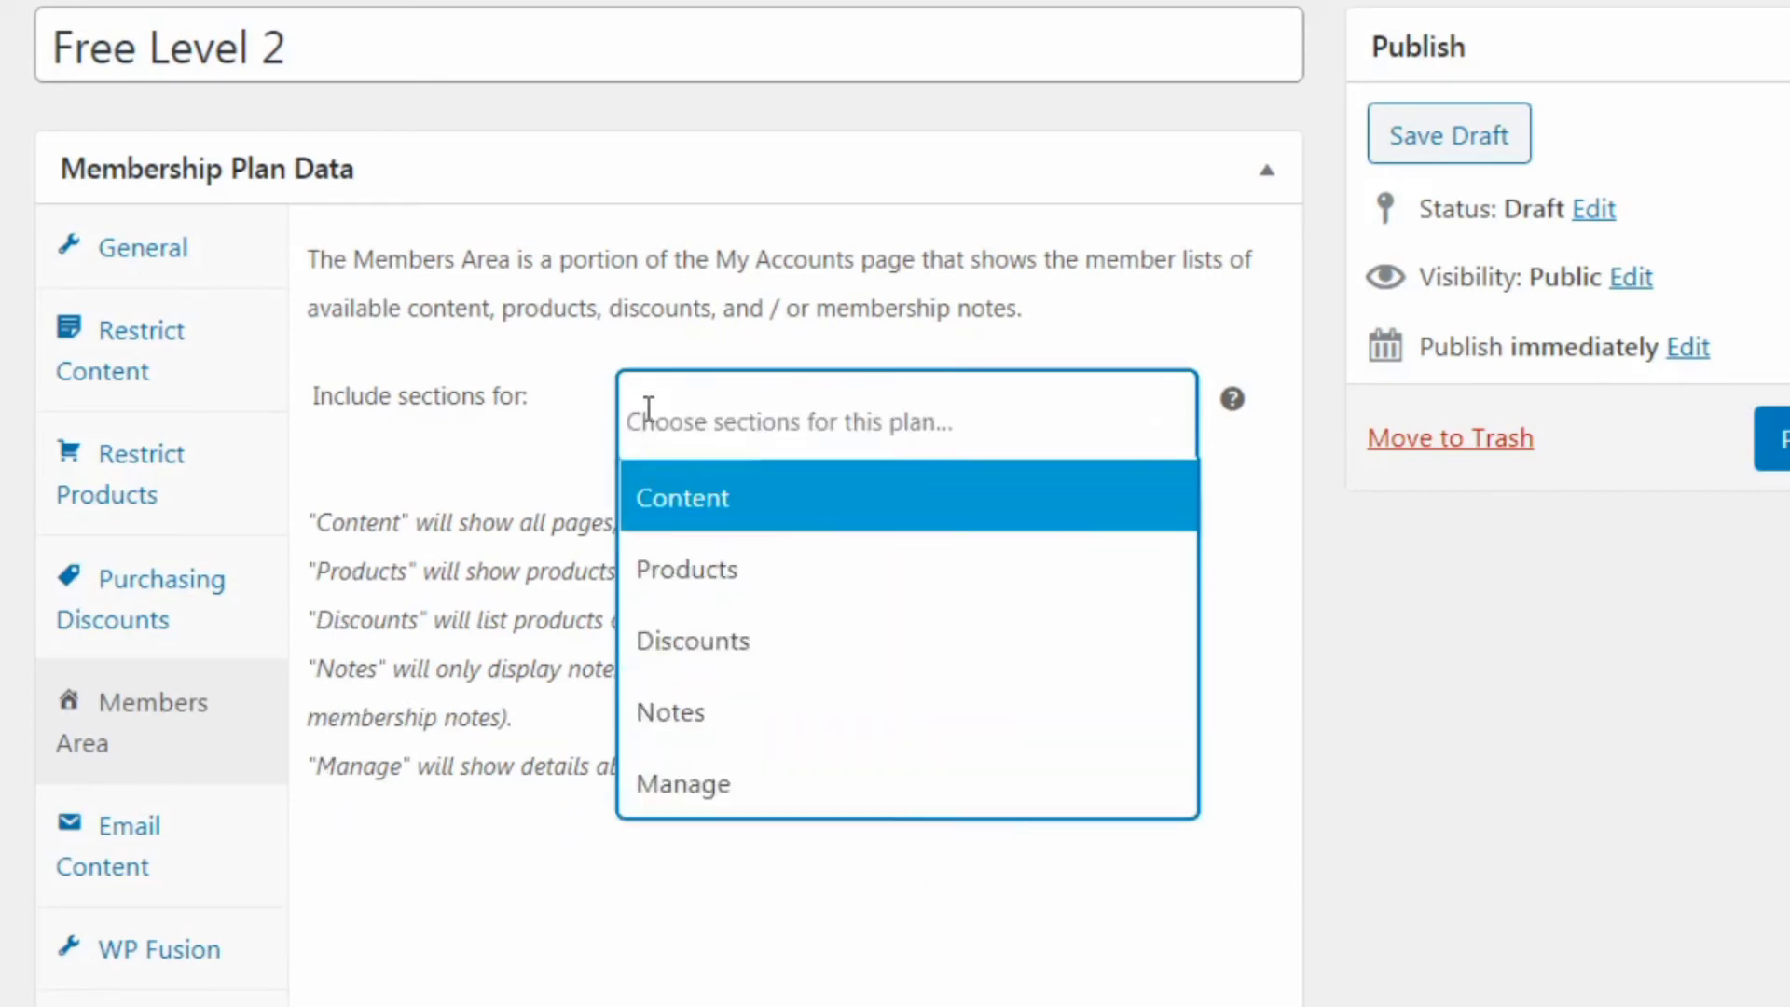
{"action": "left_click", "coordinate": [520, 923]}
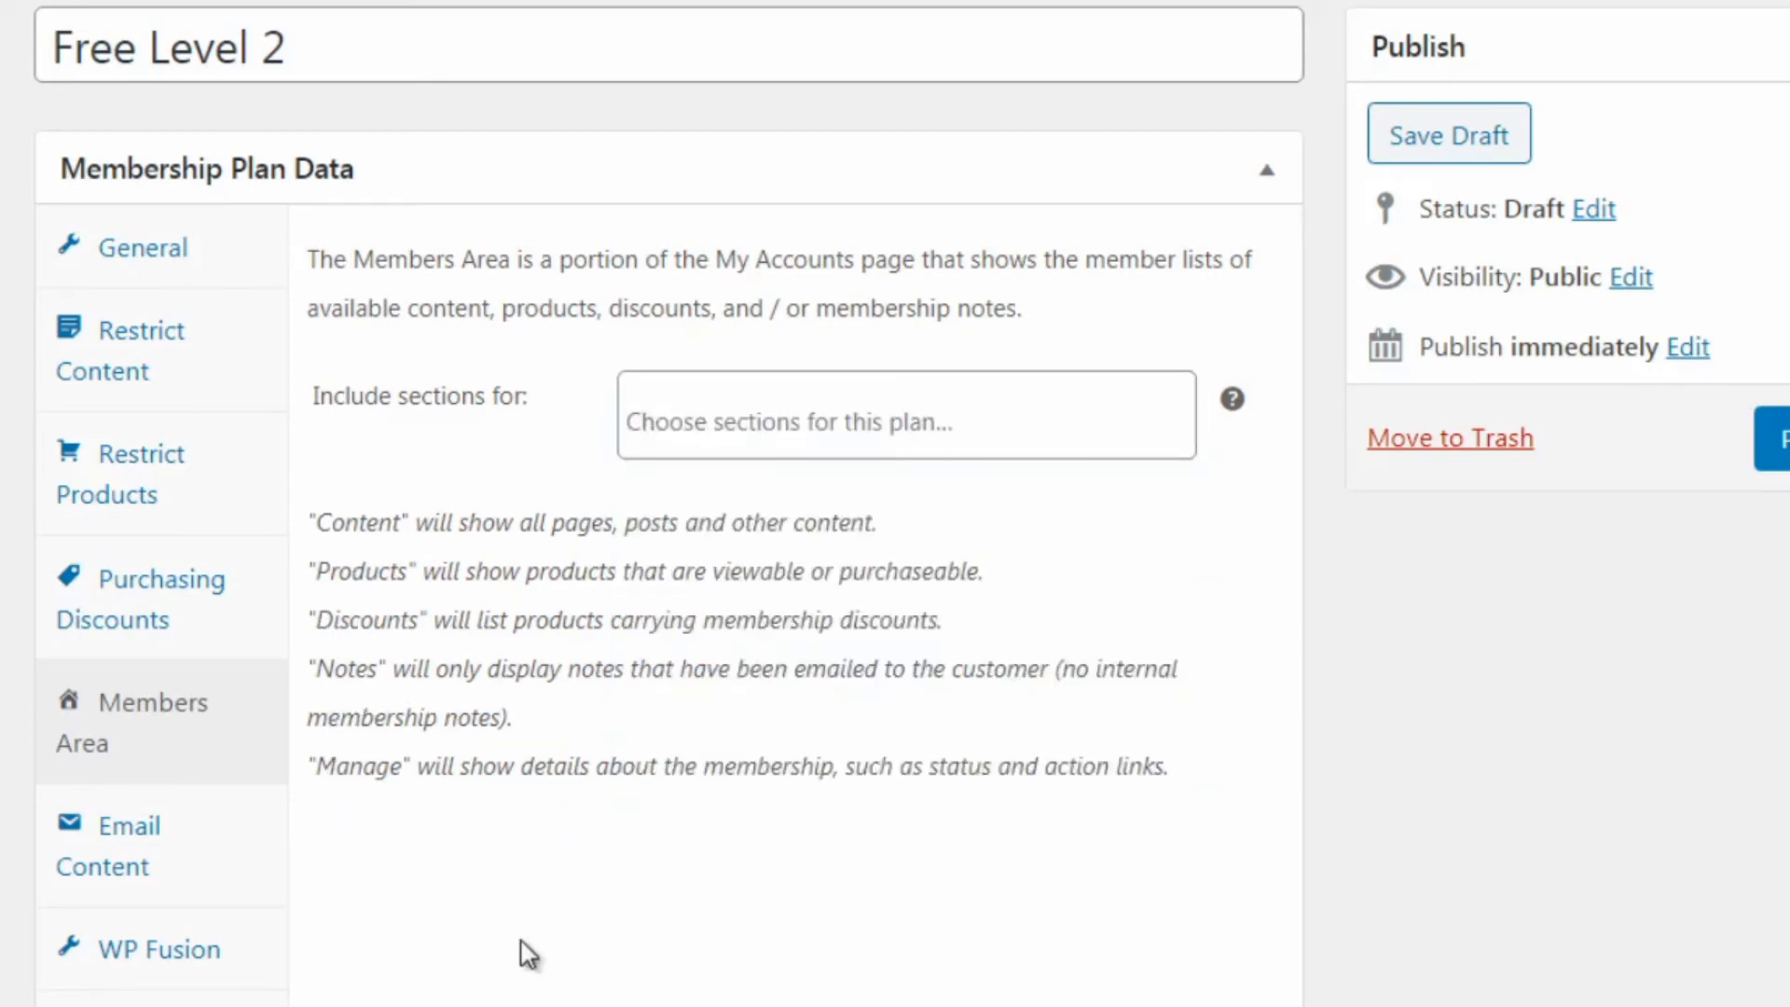
Include the Products, Discounts, Notes and Manage sections in the plan's Members Area
{"action": "left_click", "coordinate": [757, 415]}
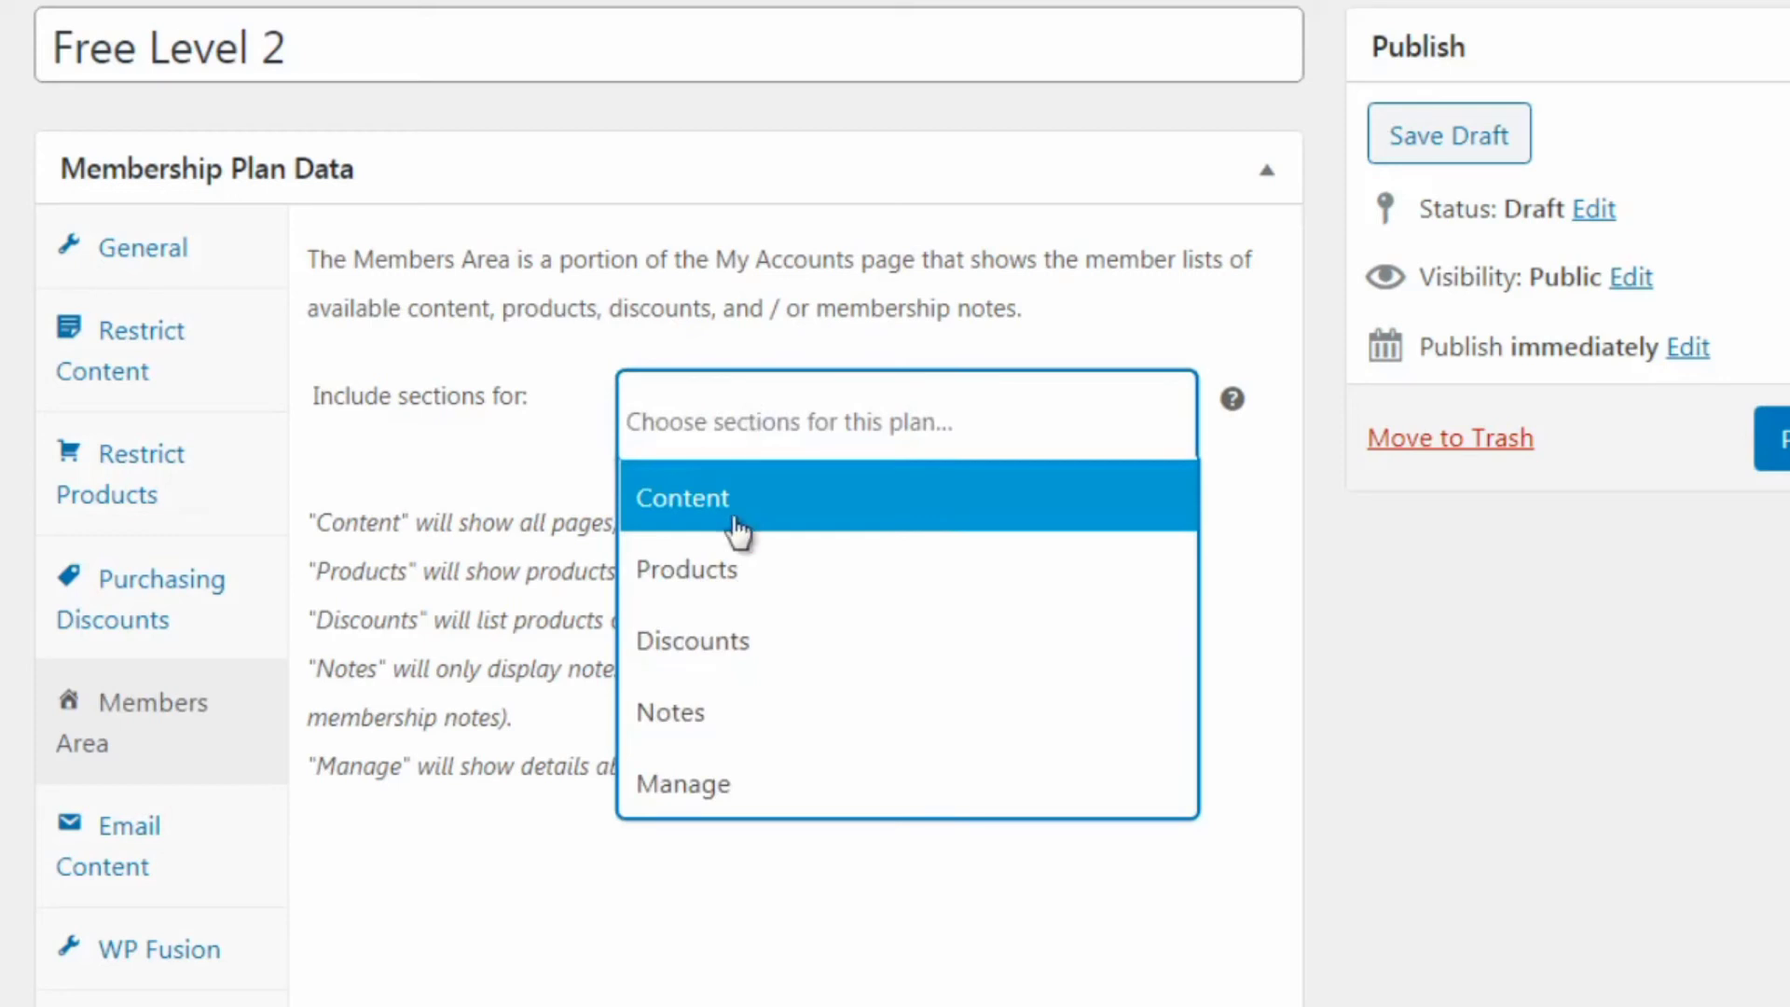
{"action": "left_click", "coordinate": [725, 569]}
{"action": "left_click", "coordinate": [650, 897]}
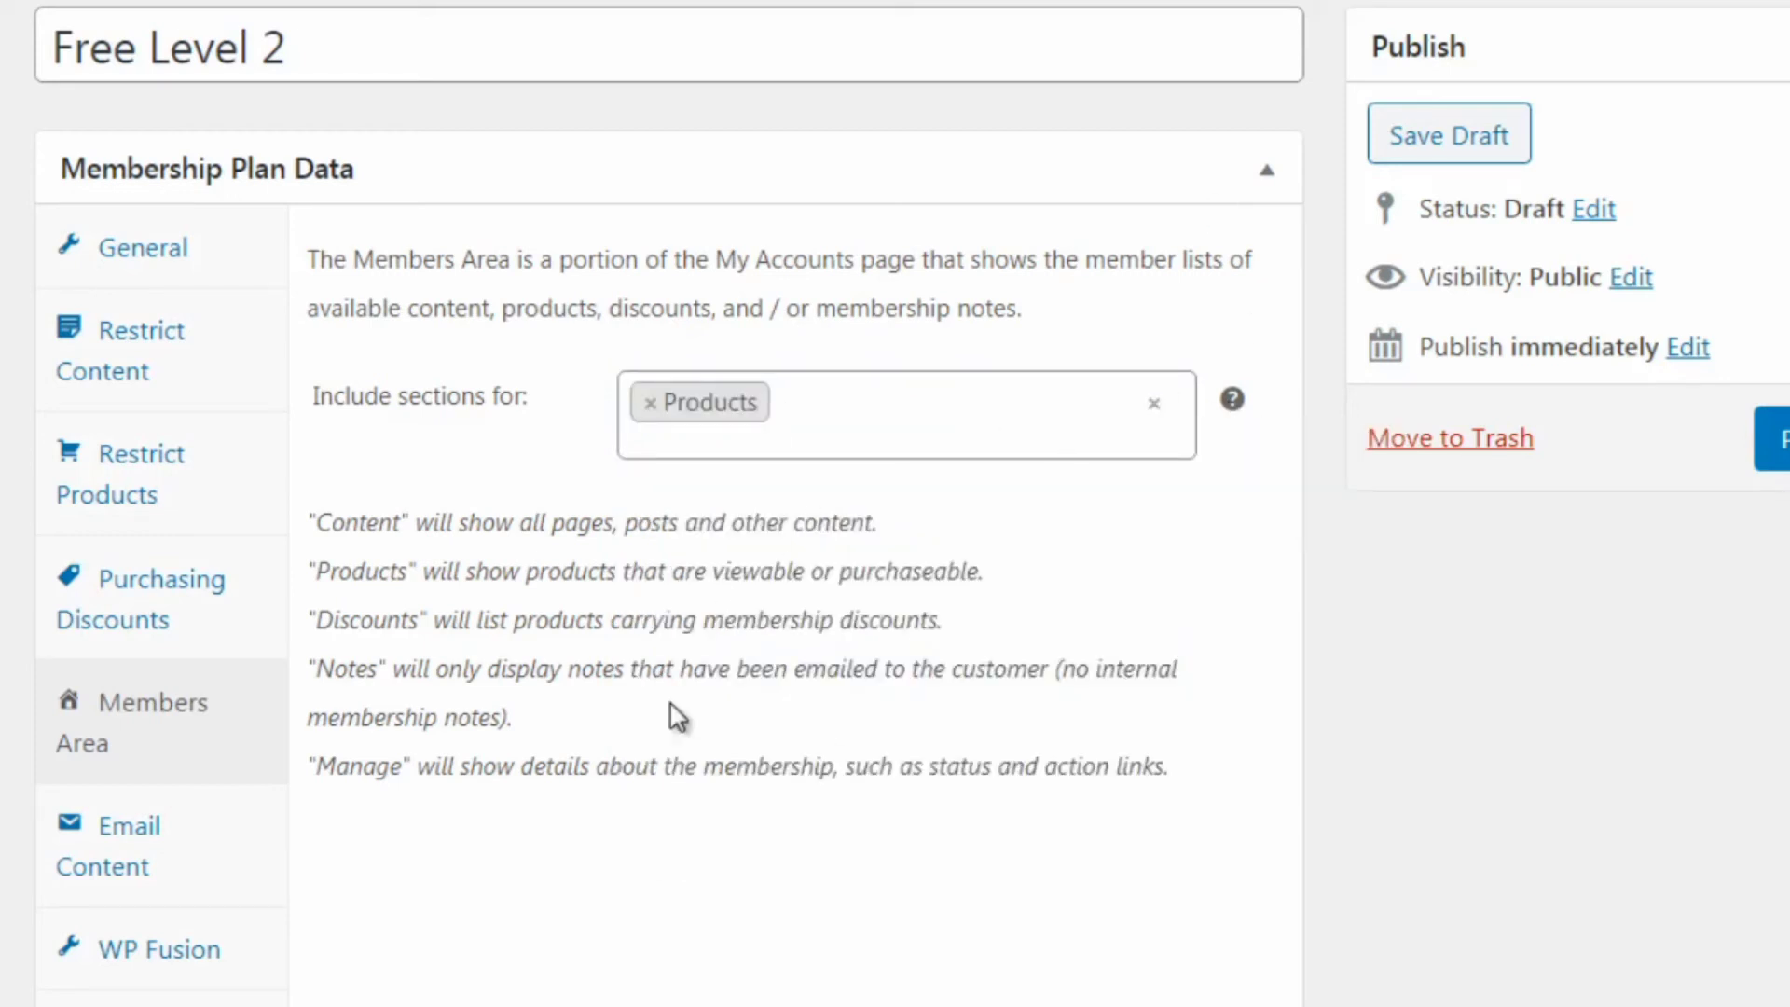
{"action": "left_click", "coordinate": [767, 439]}
{"action": "left_click", "coordinate": [768, 657]}
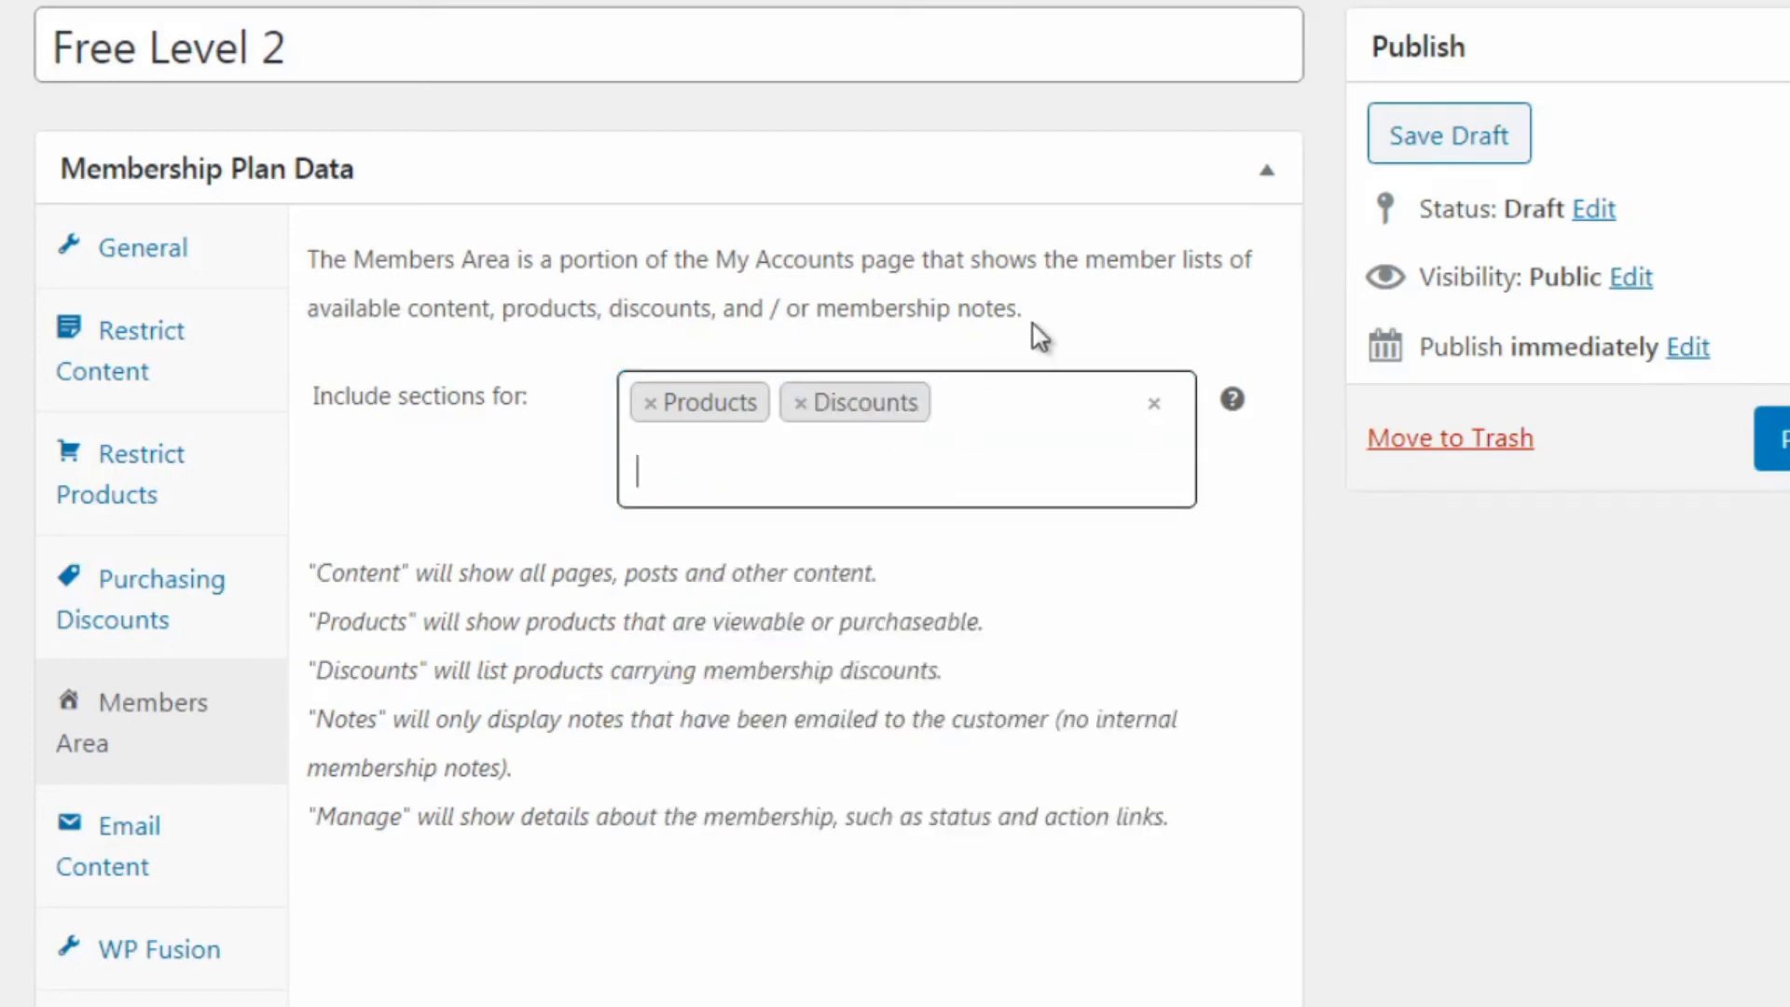
{"action": "left_click", "coordinate": [999, 411]}
{"action": "left_click", "coordinate": [807, 774]}
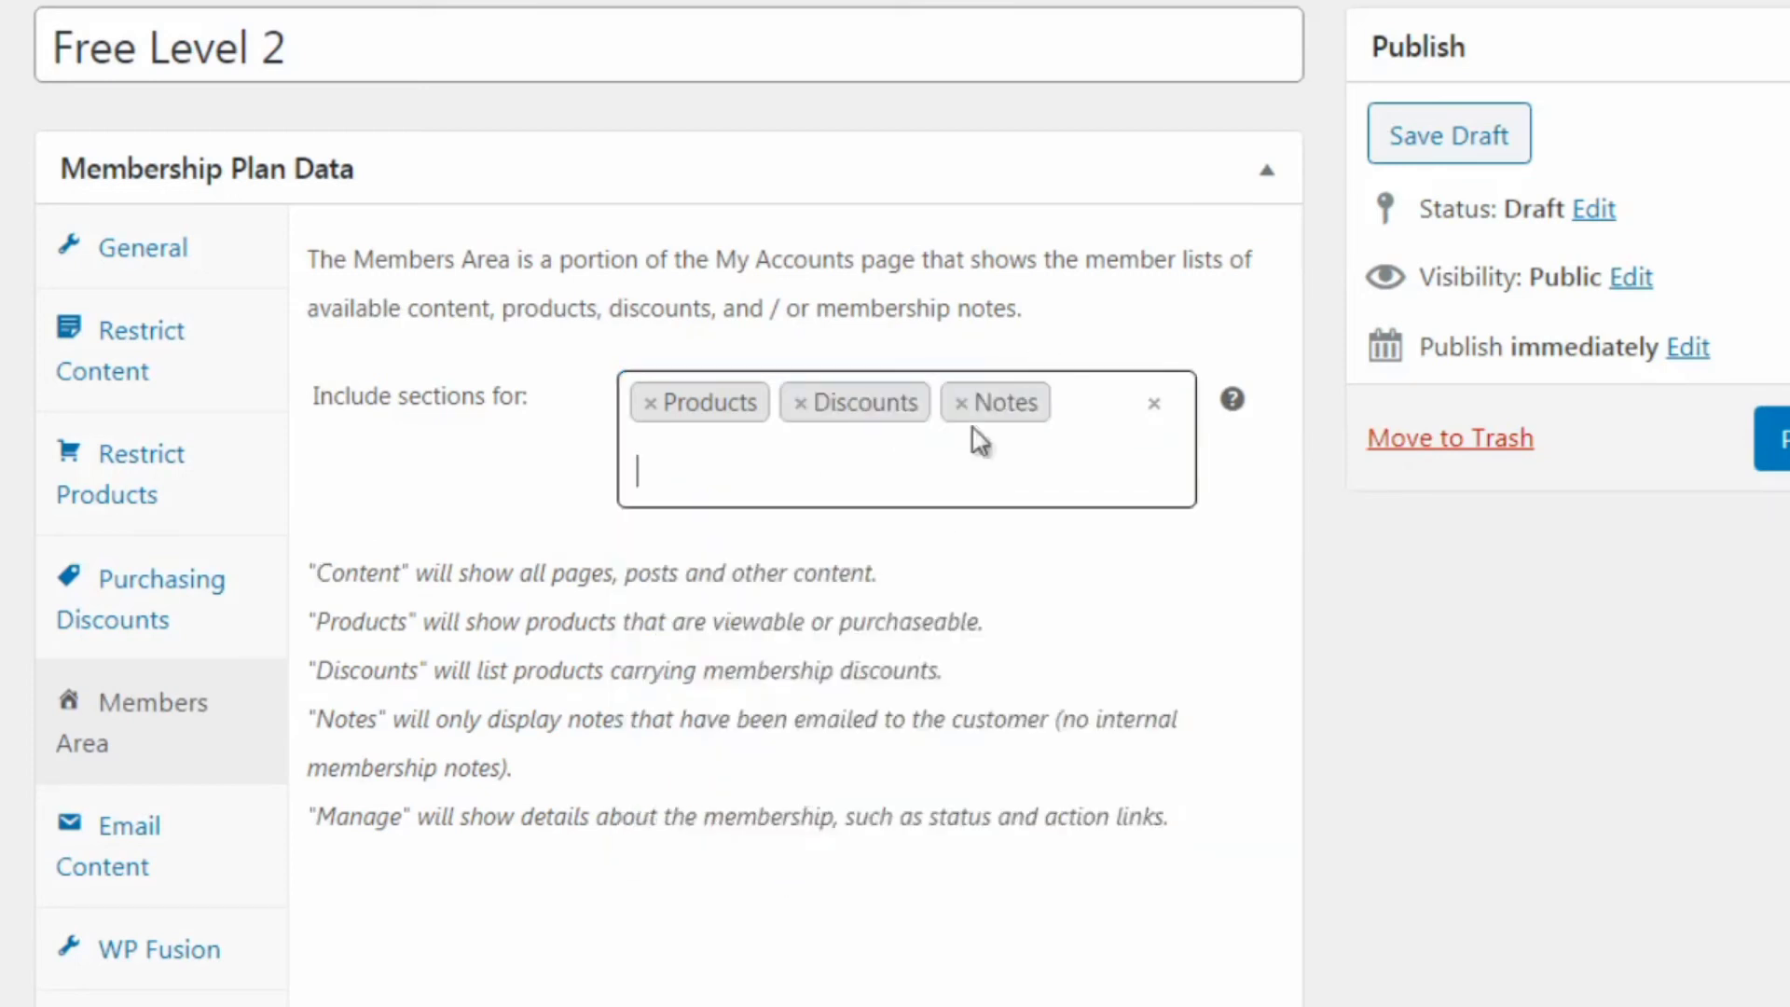
{"action": "left_click", "coordinate": [970, 452]}
{"action": "left_click", "coordinate": [832, 845]}
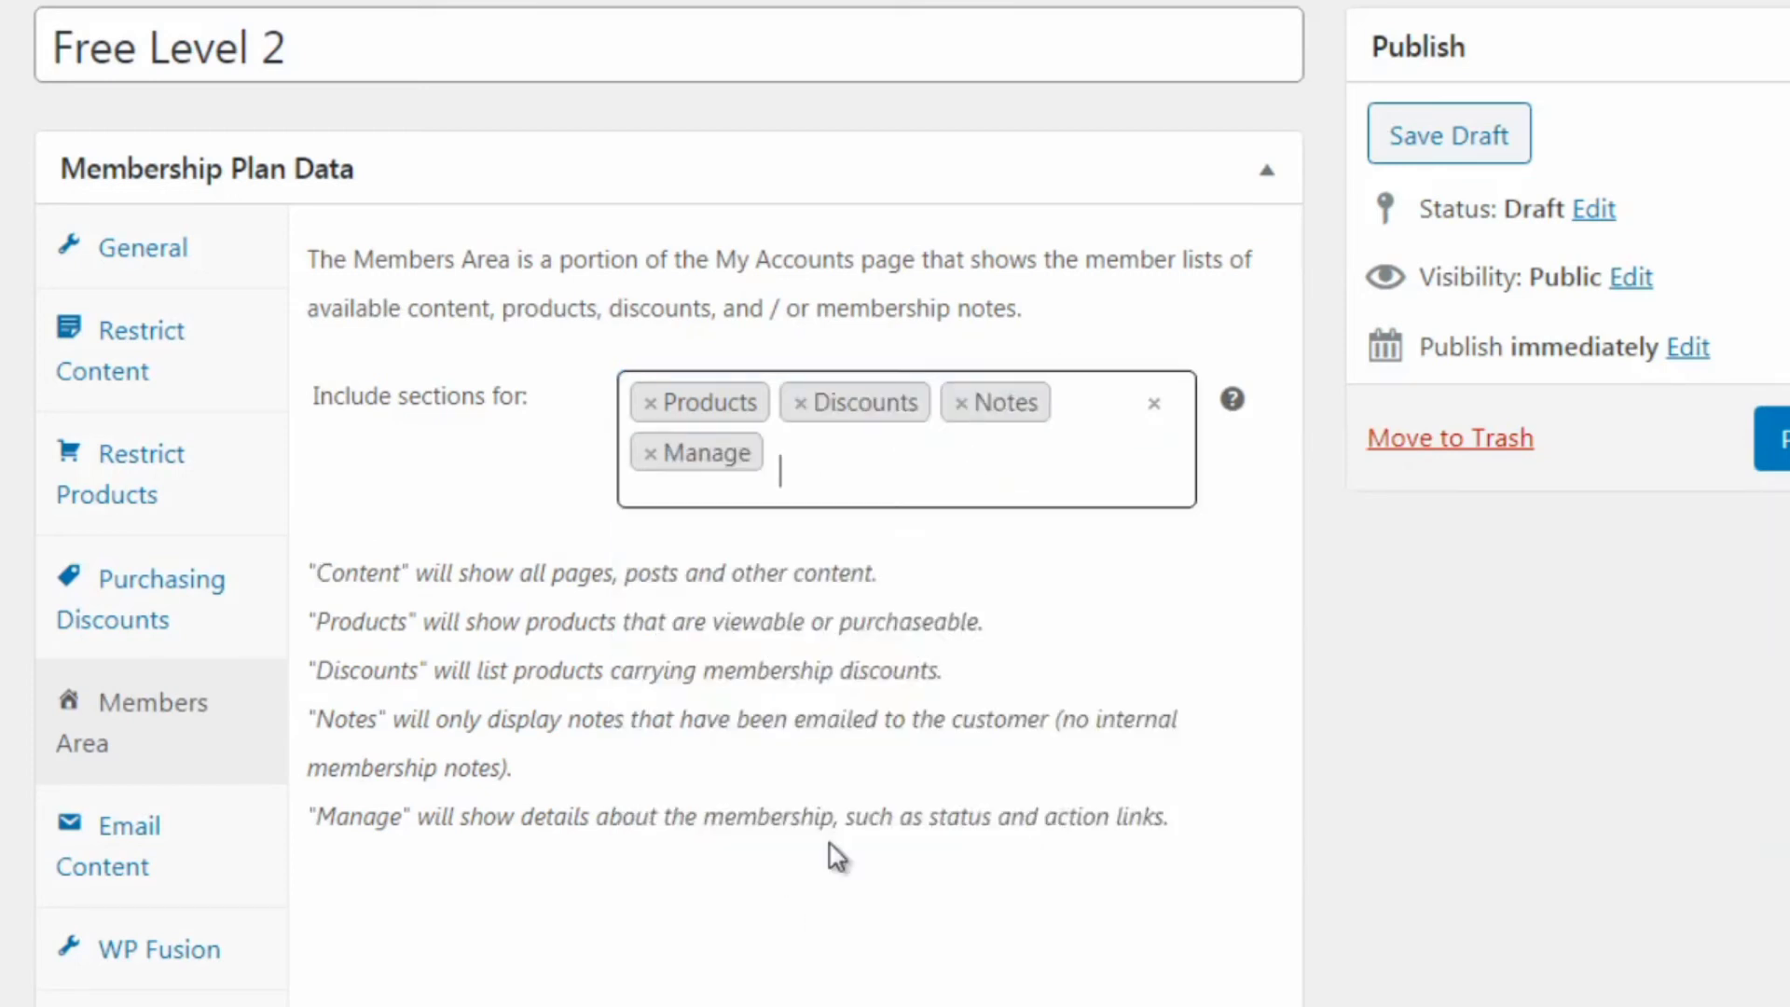
View the plan's email content settings and return to its general settings
{"action": "left_click", "coordinate": [236, 872]}
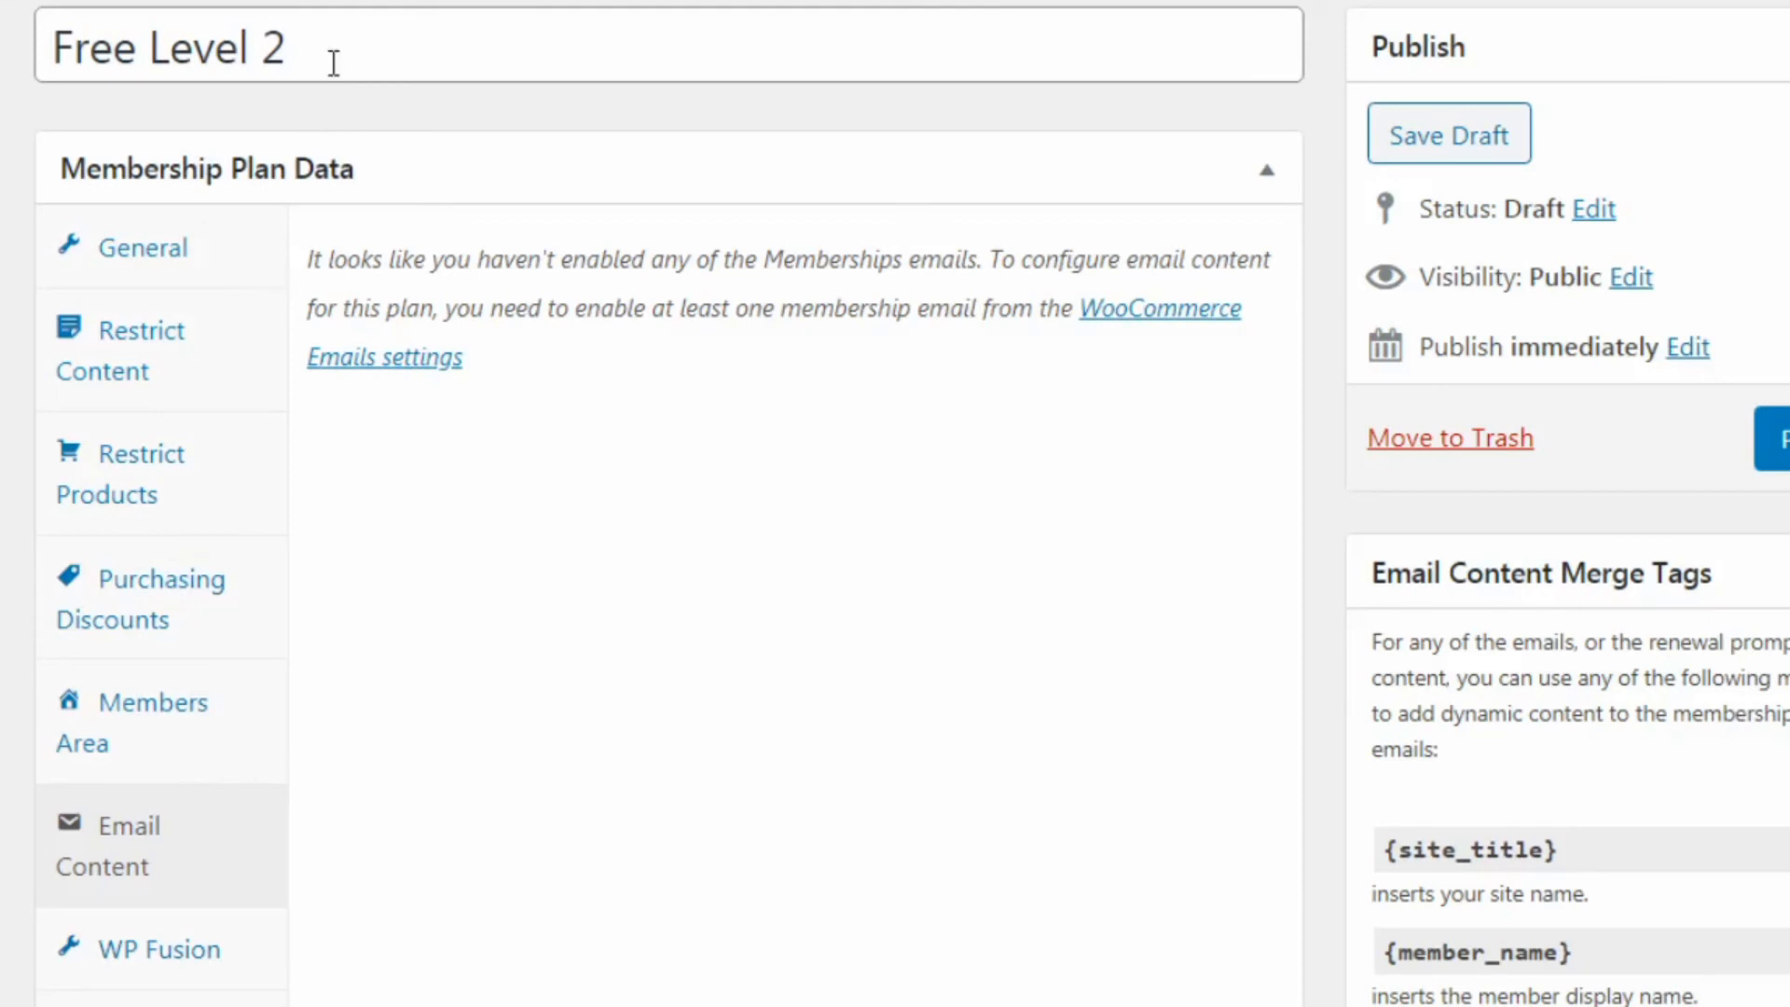
{"action": "left_click", "coordinate": [252, 257]}
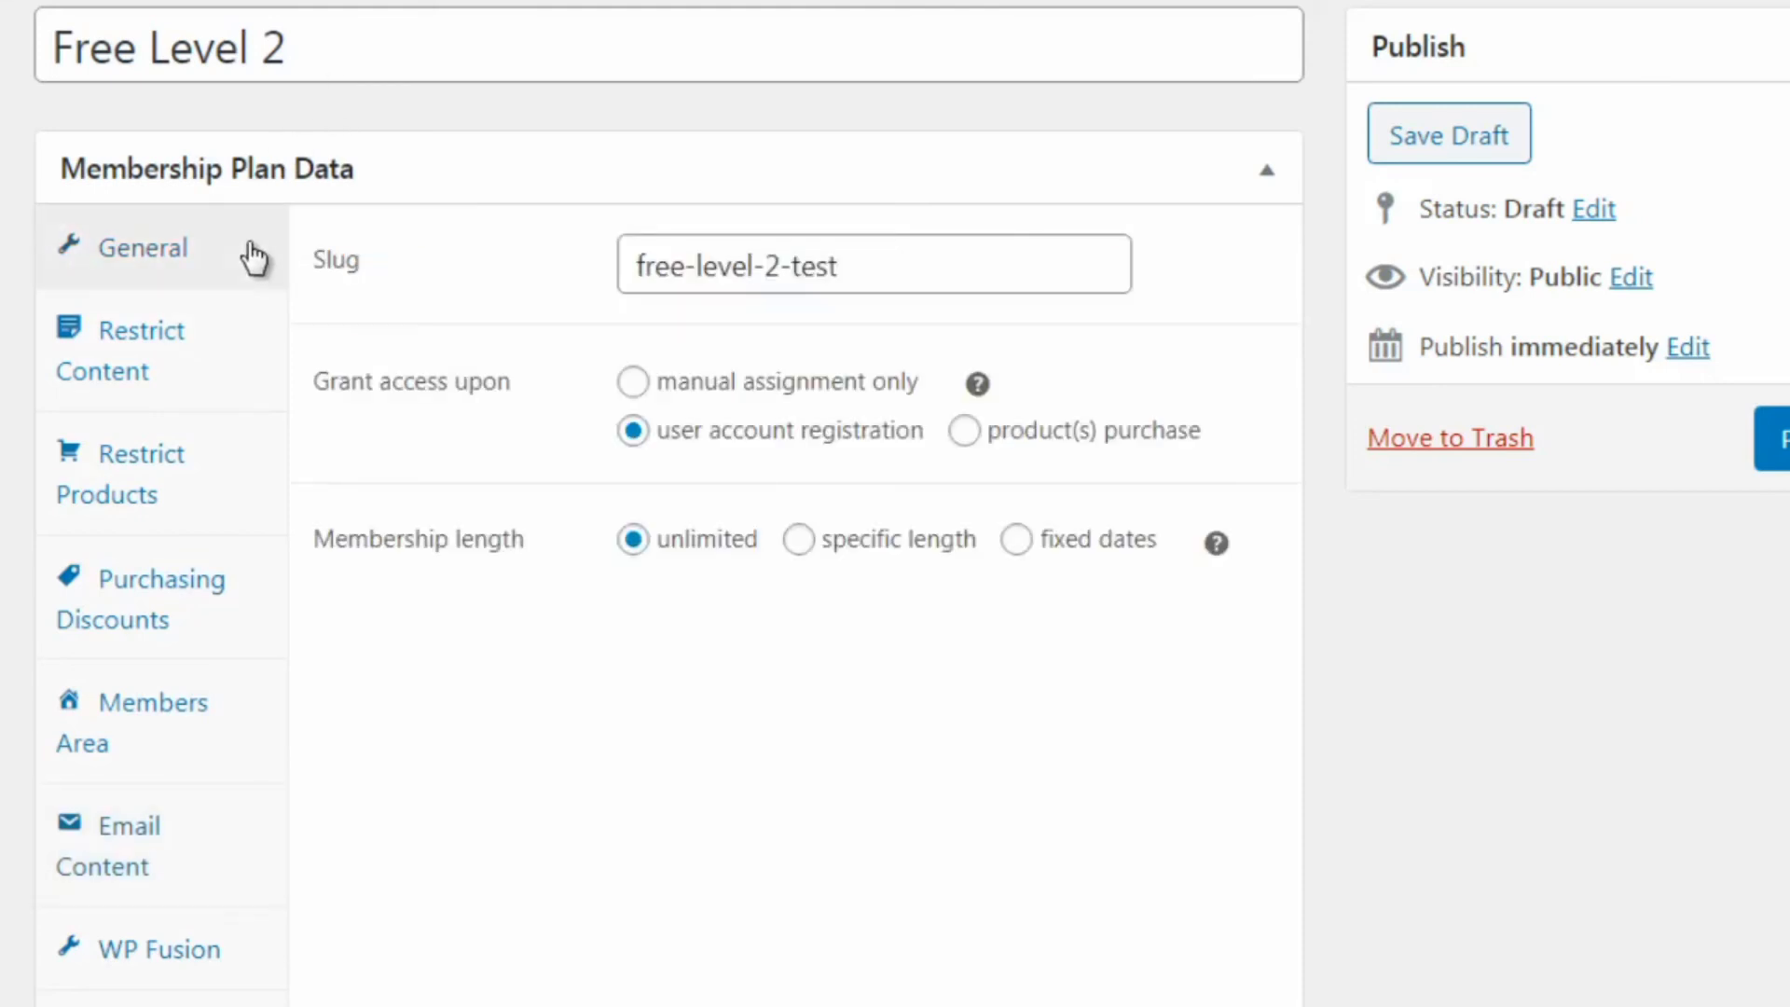
Rename the membership plan as "Premium - $97 one time fee (all access pass)"
{"action": "left_click_drag", "start_coordinate": [335, 55], "coordinate": [15, 60]}
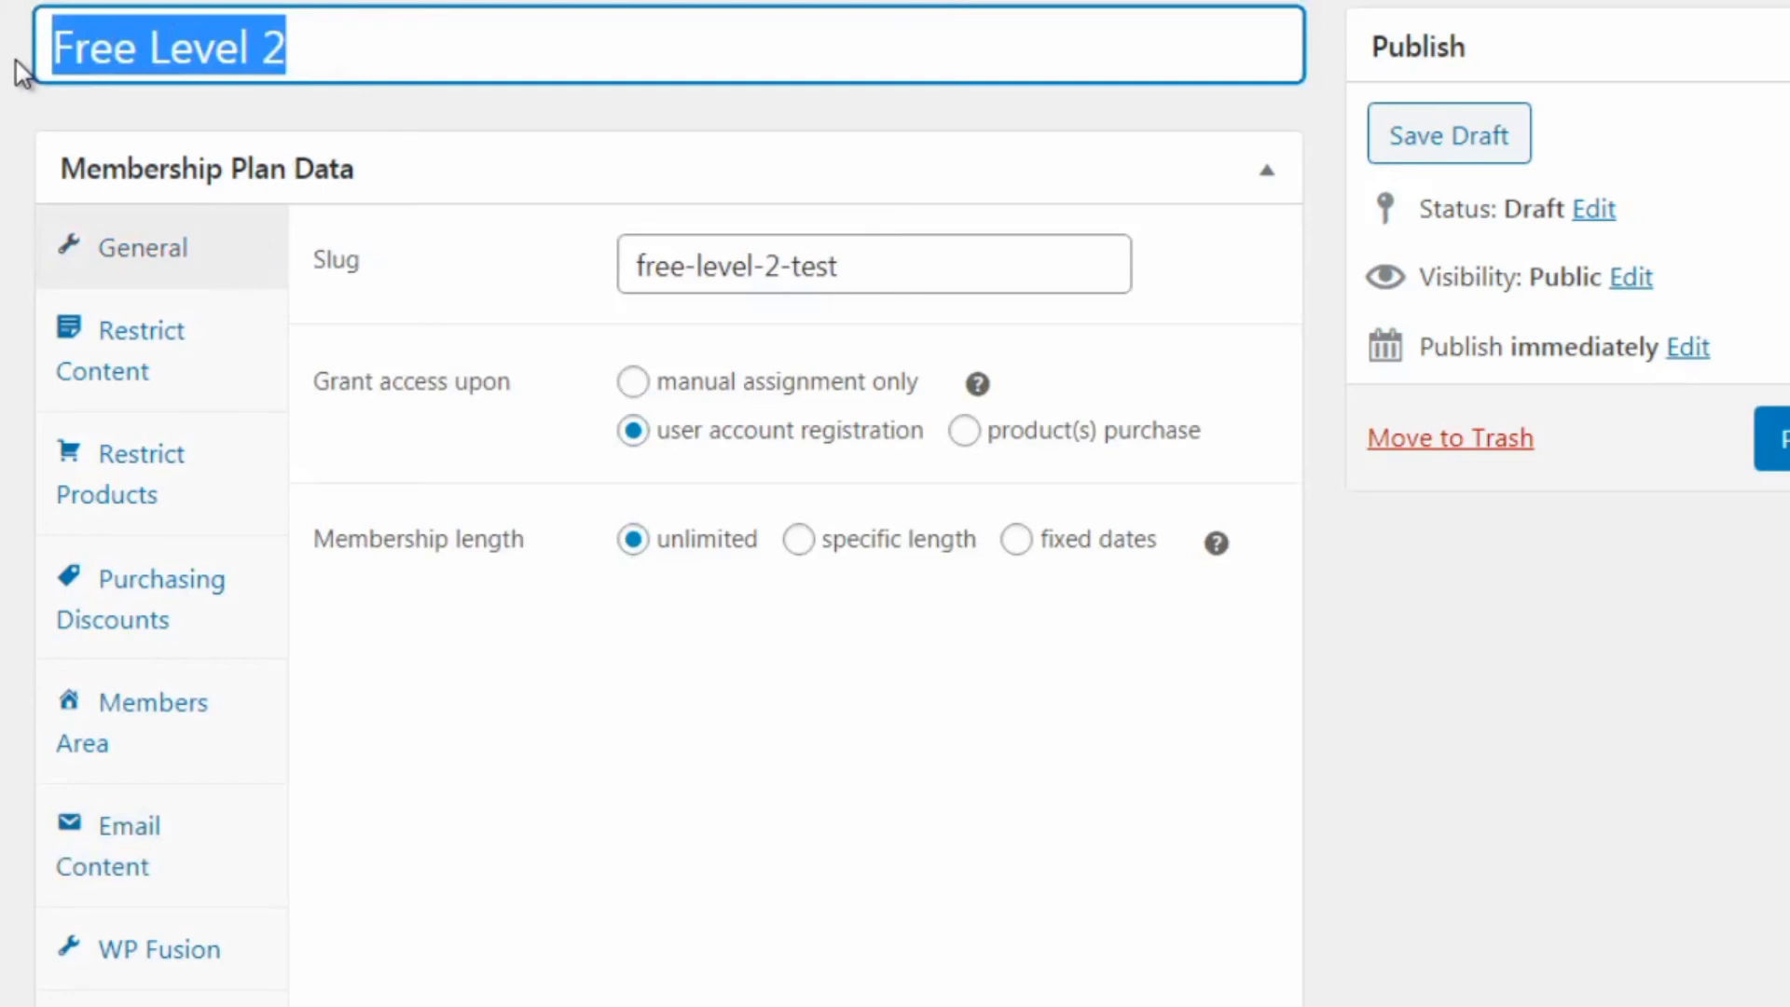
{"action": "type", "text": "Premium"}
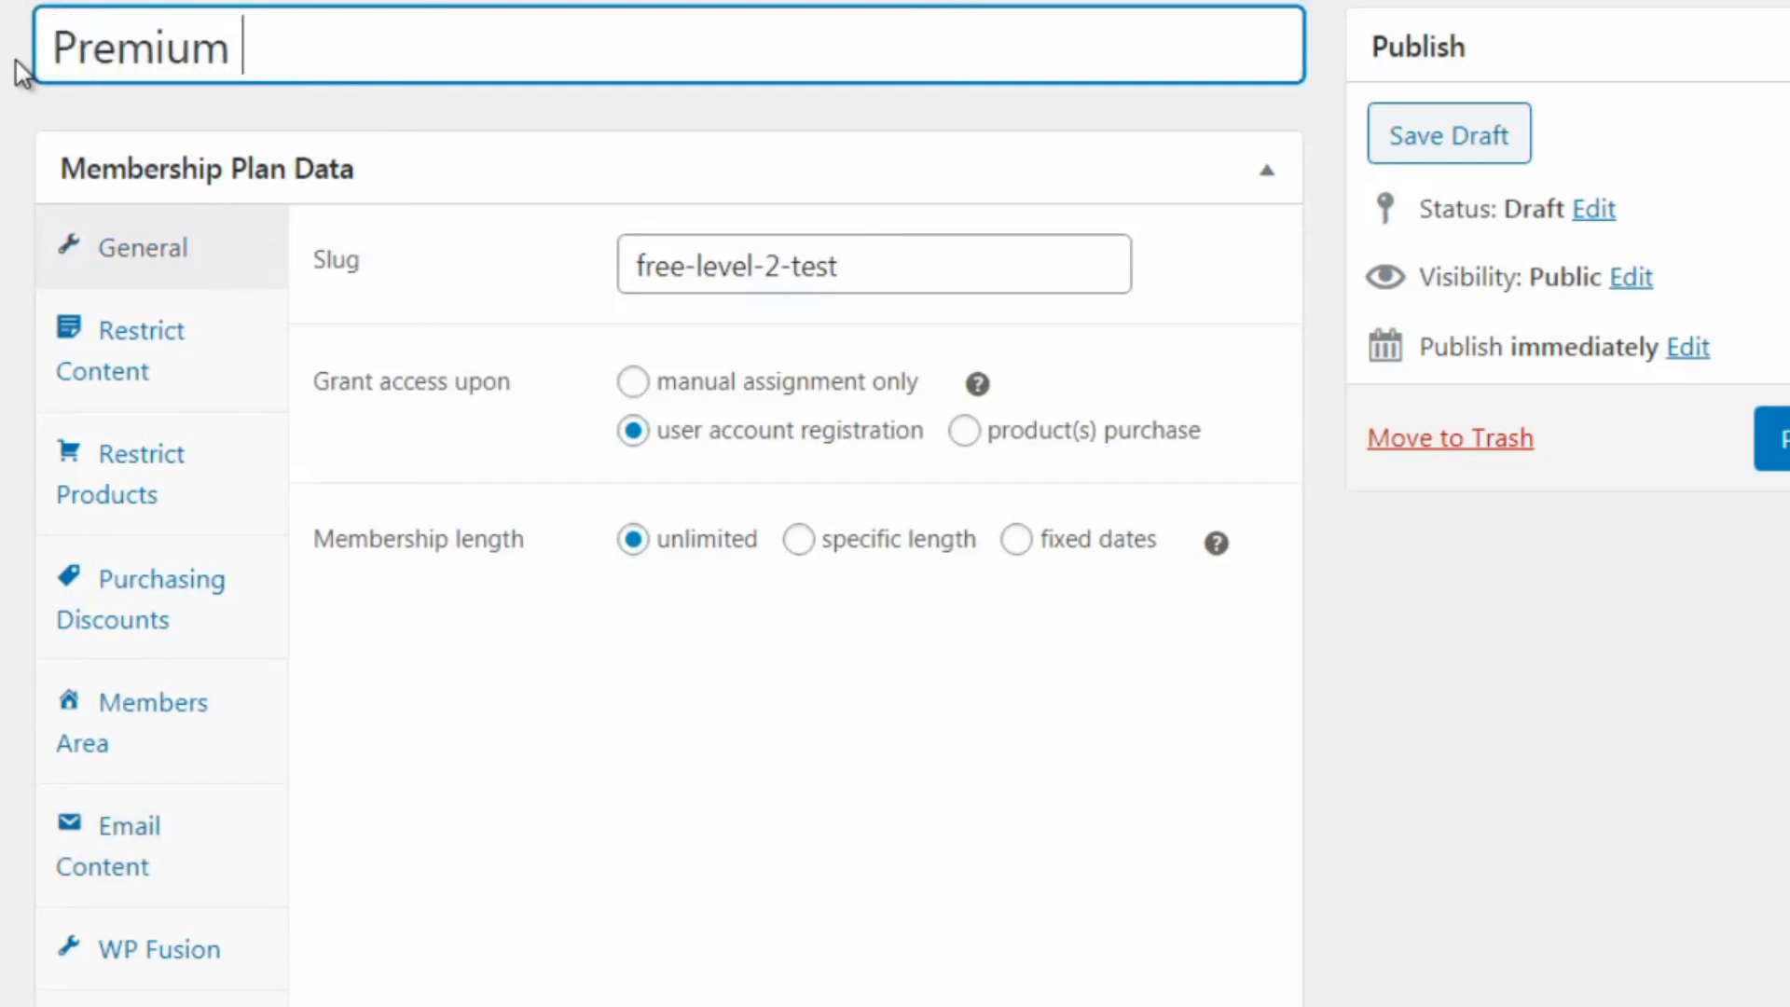
{"action": "type", "text": " - $97"}
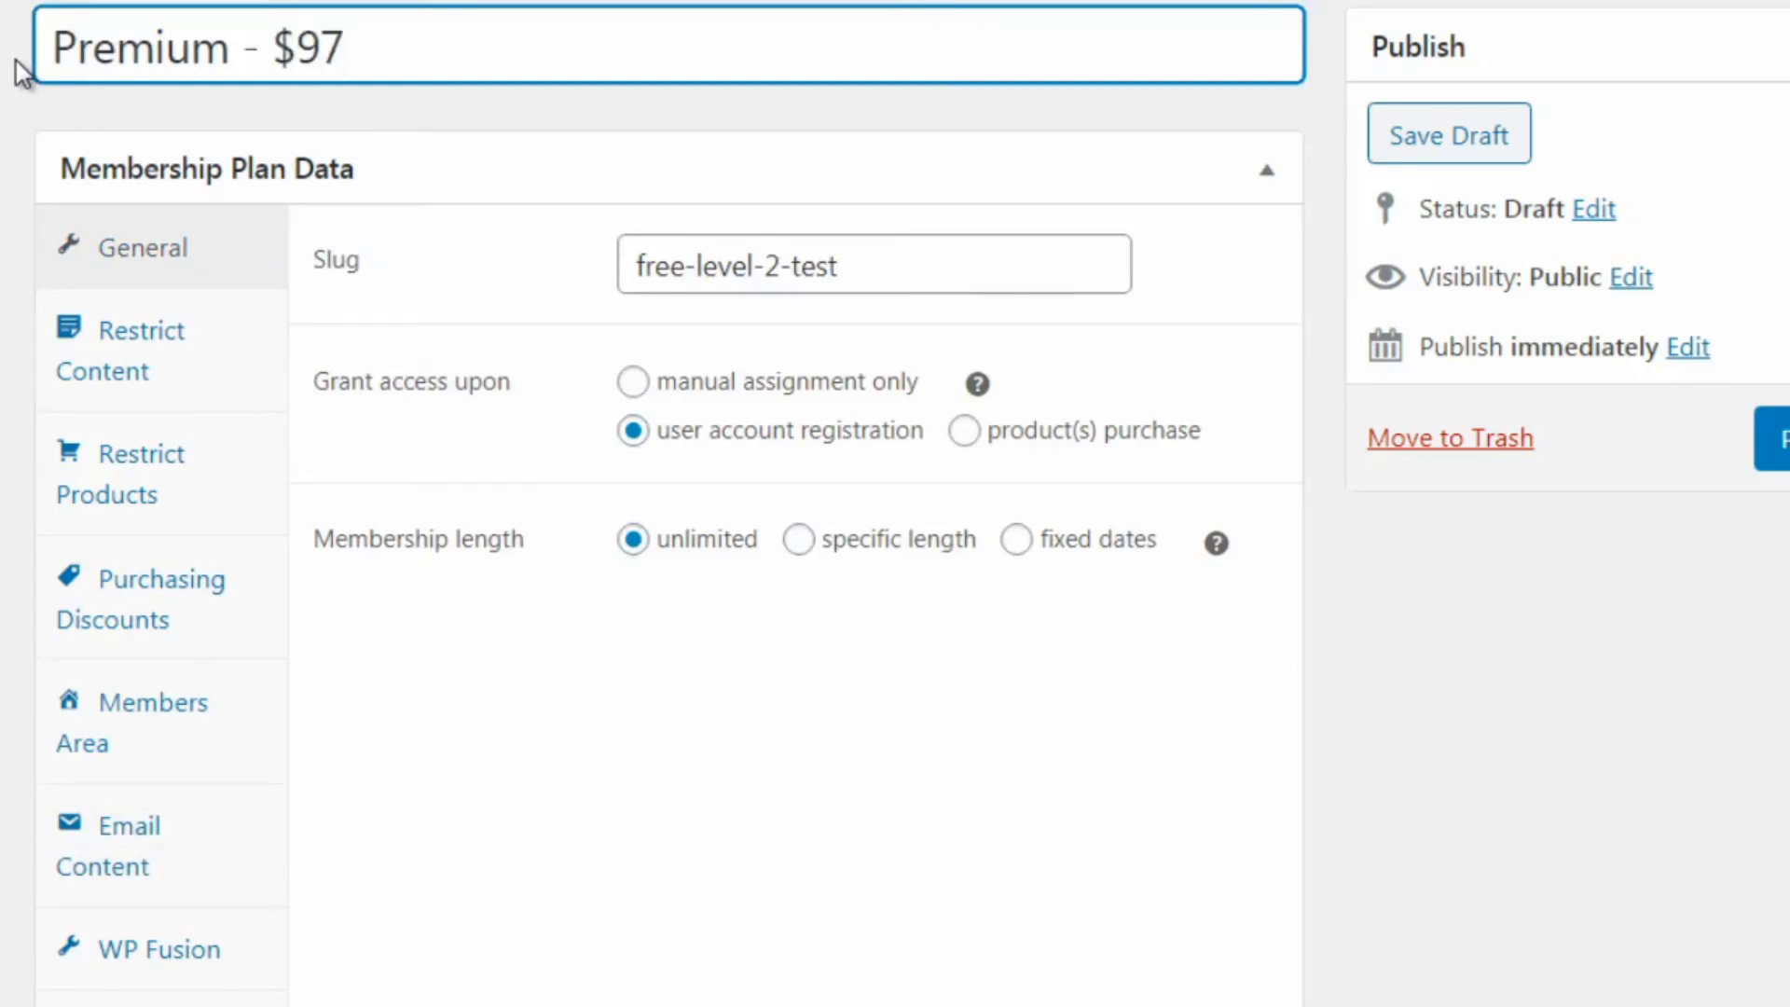
{"action": "type", "text": " one time fee"}
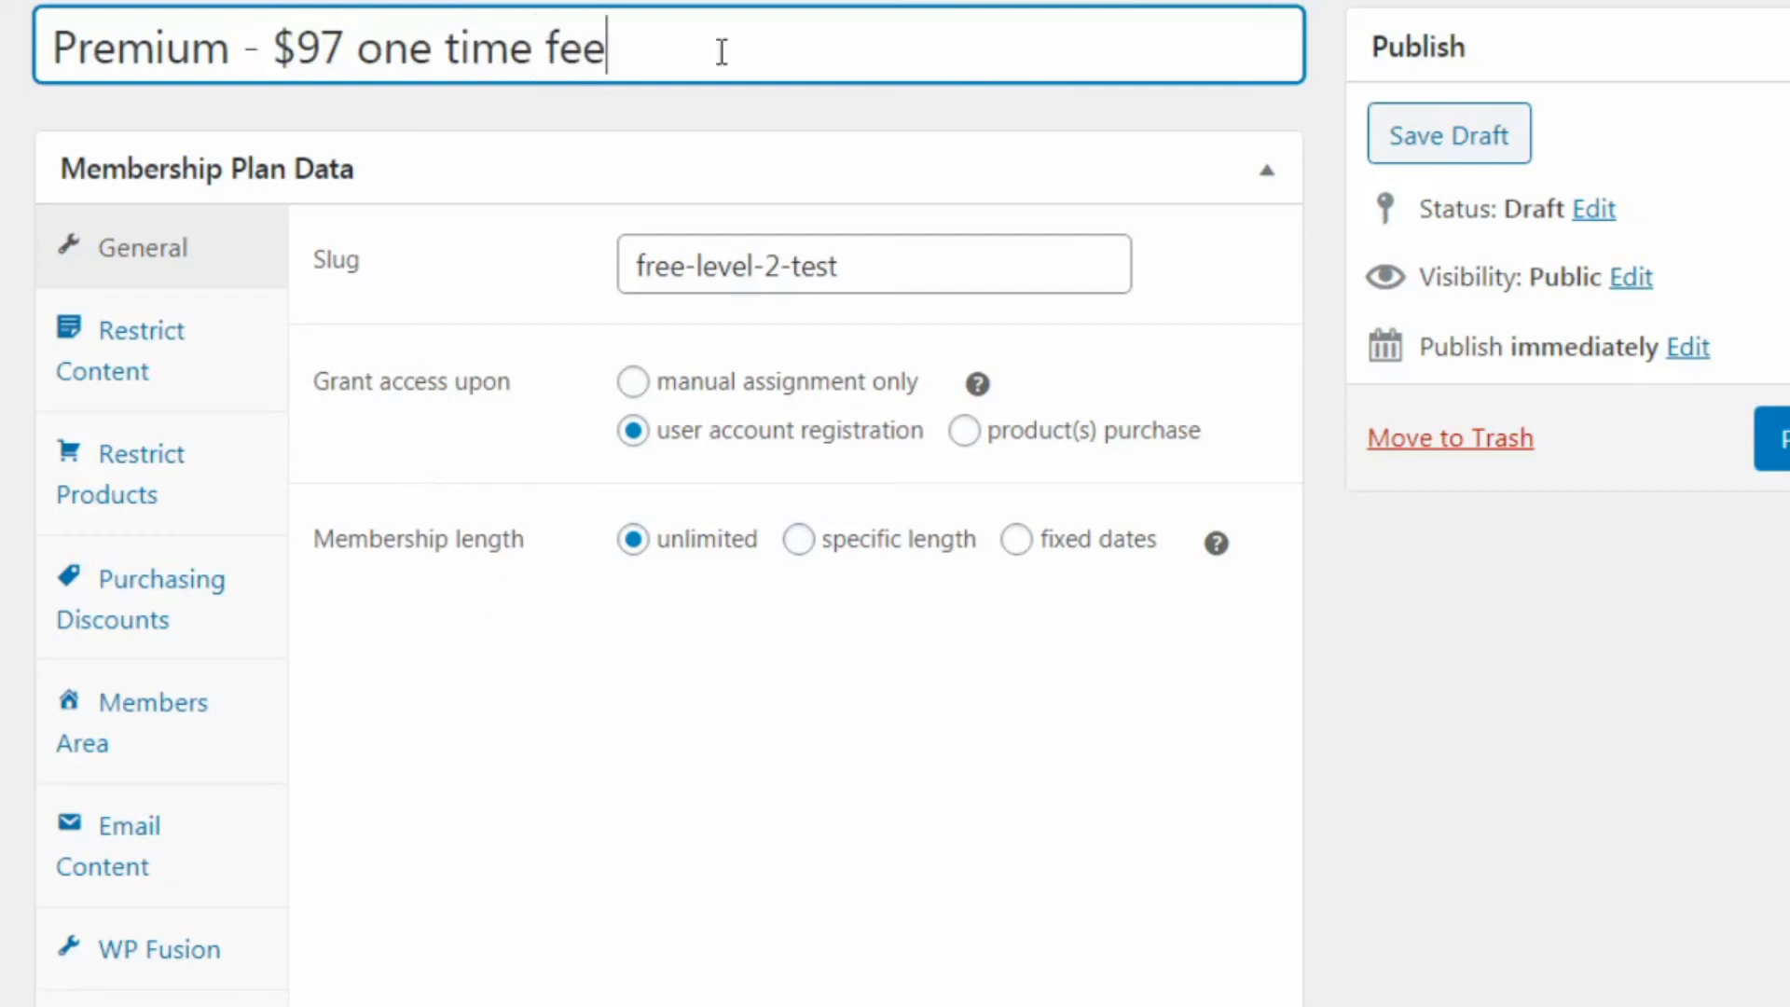
{"action": "type", "text": " (access"}
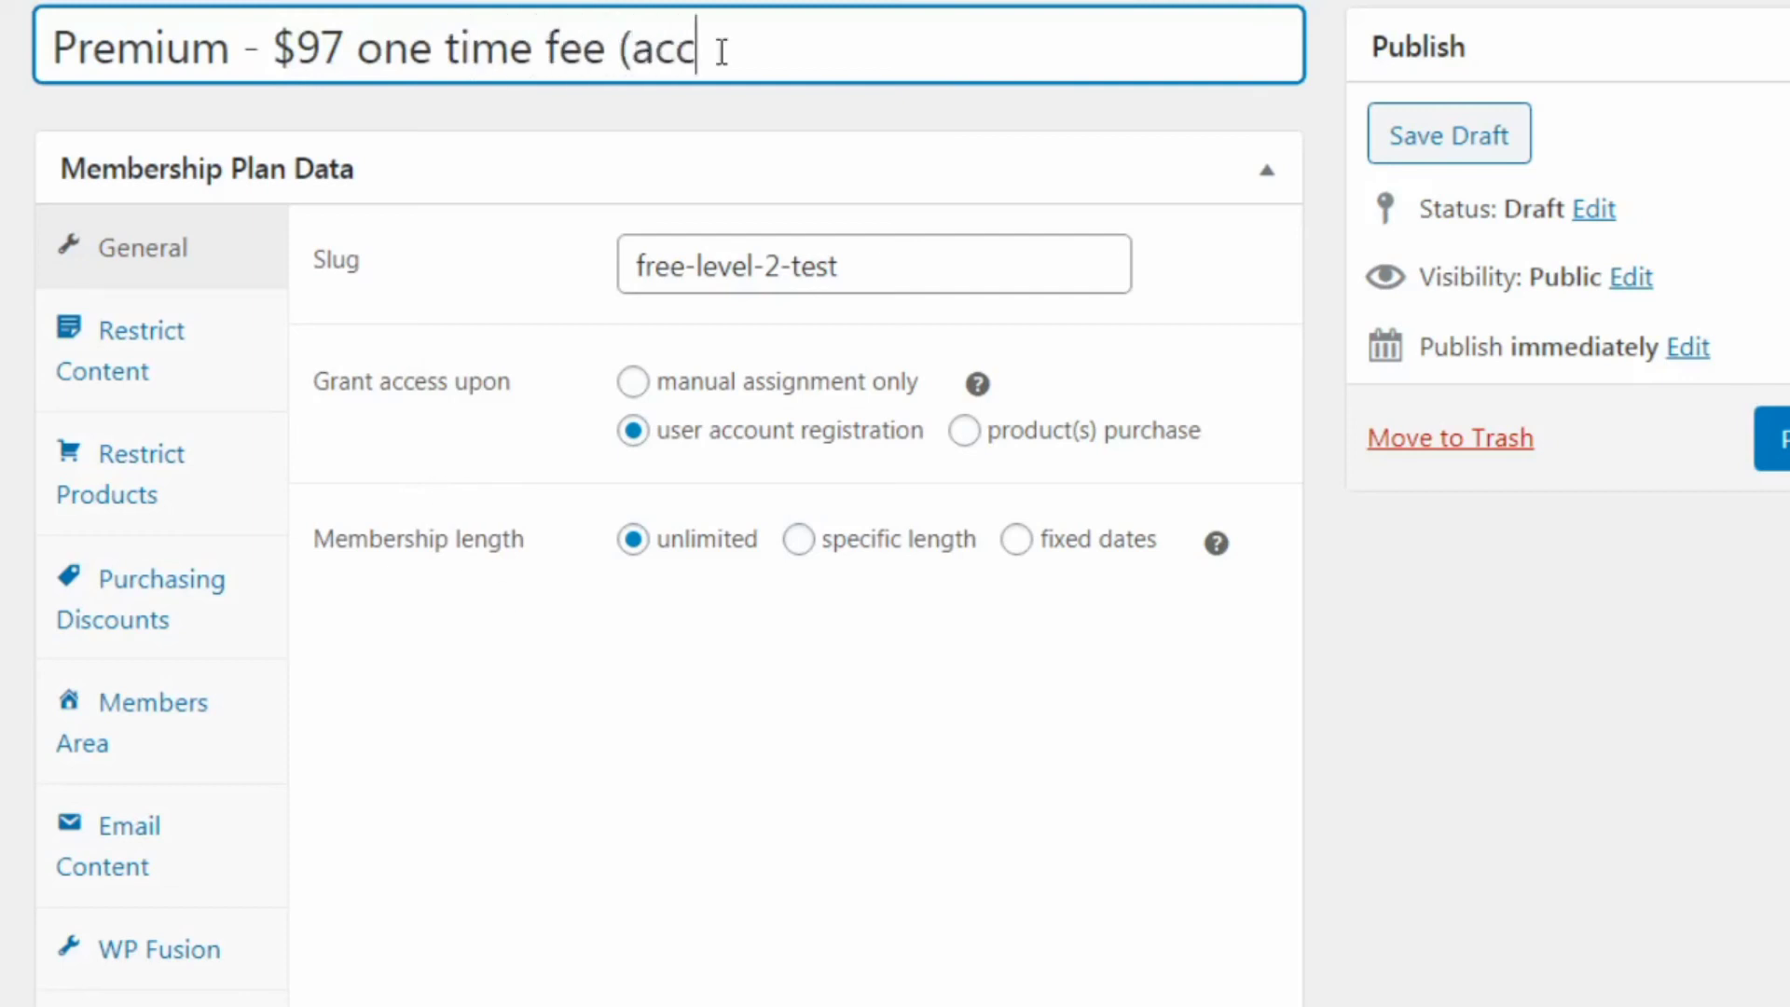
{"action": "key", "text": "BackSpace"}
{"action": "key", "text": "BackSpace"}
{"action": "key", "text": "BackSpace"}
{"action": "key", "text": "BackSpace"}
{"action": "key", "text": "BackSpace"}
{"action": "type", "text": "ll access pass)"}
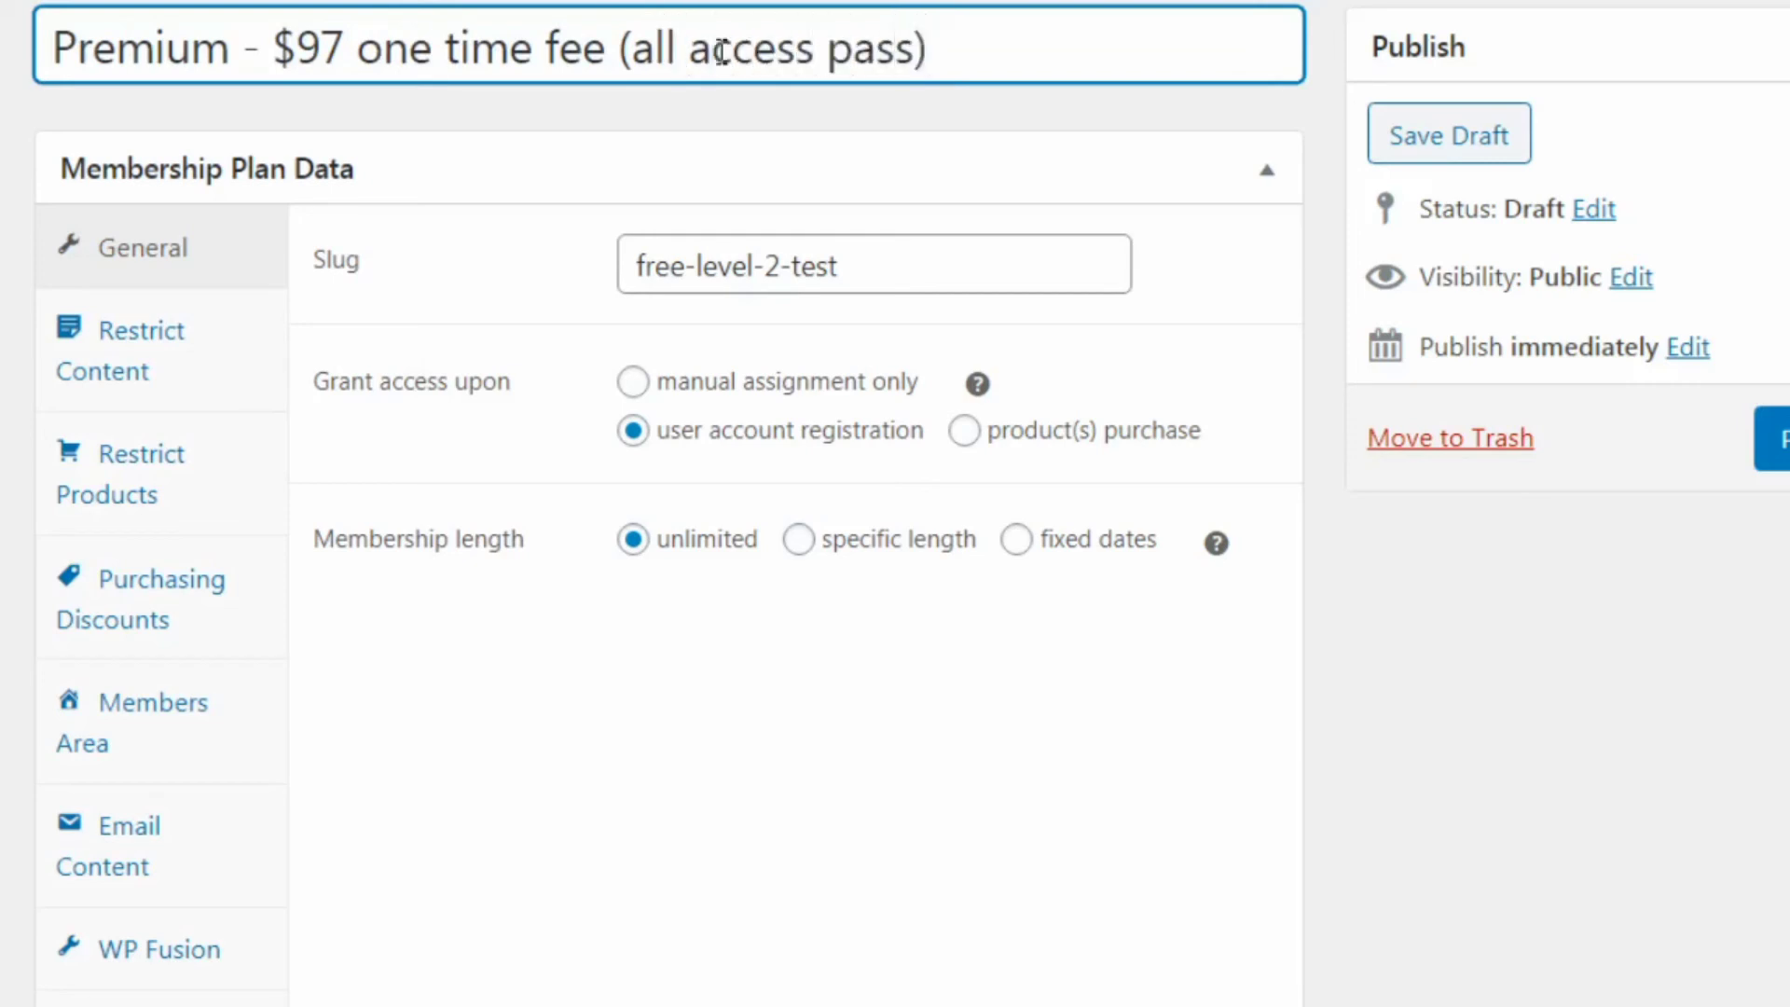
{"action": "left_click", "coordinate": [587, 733]}
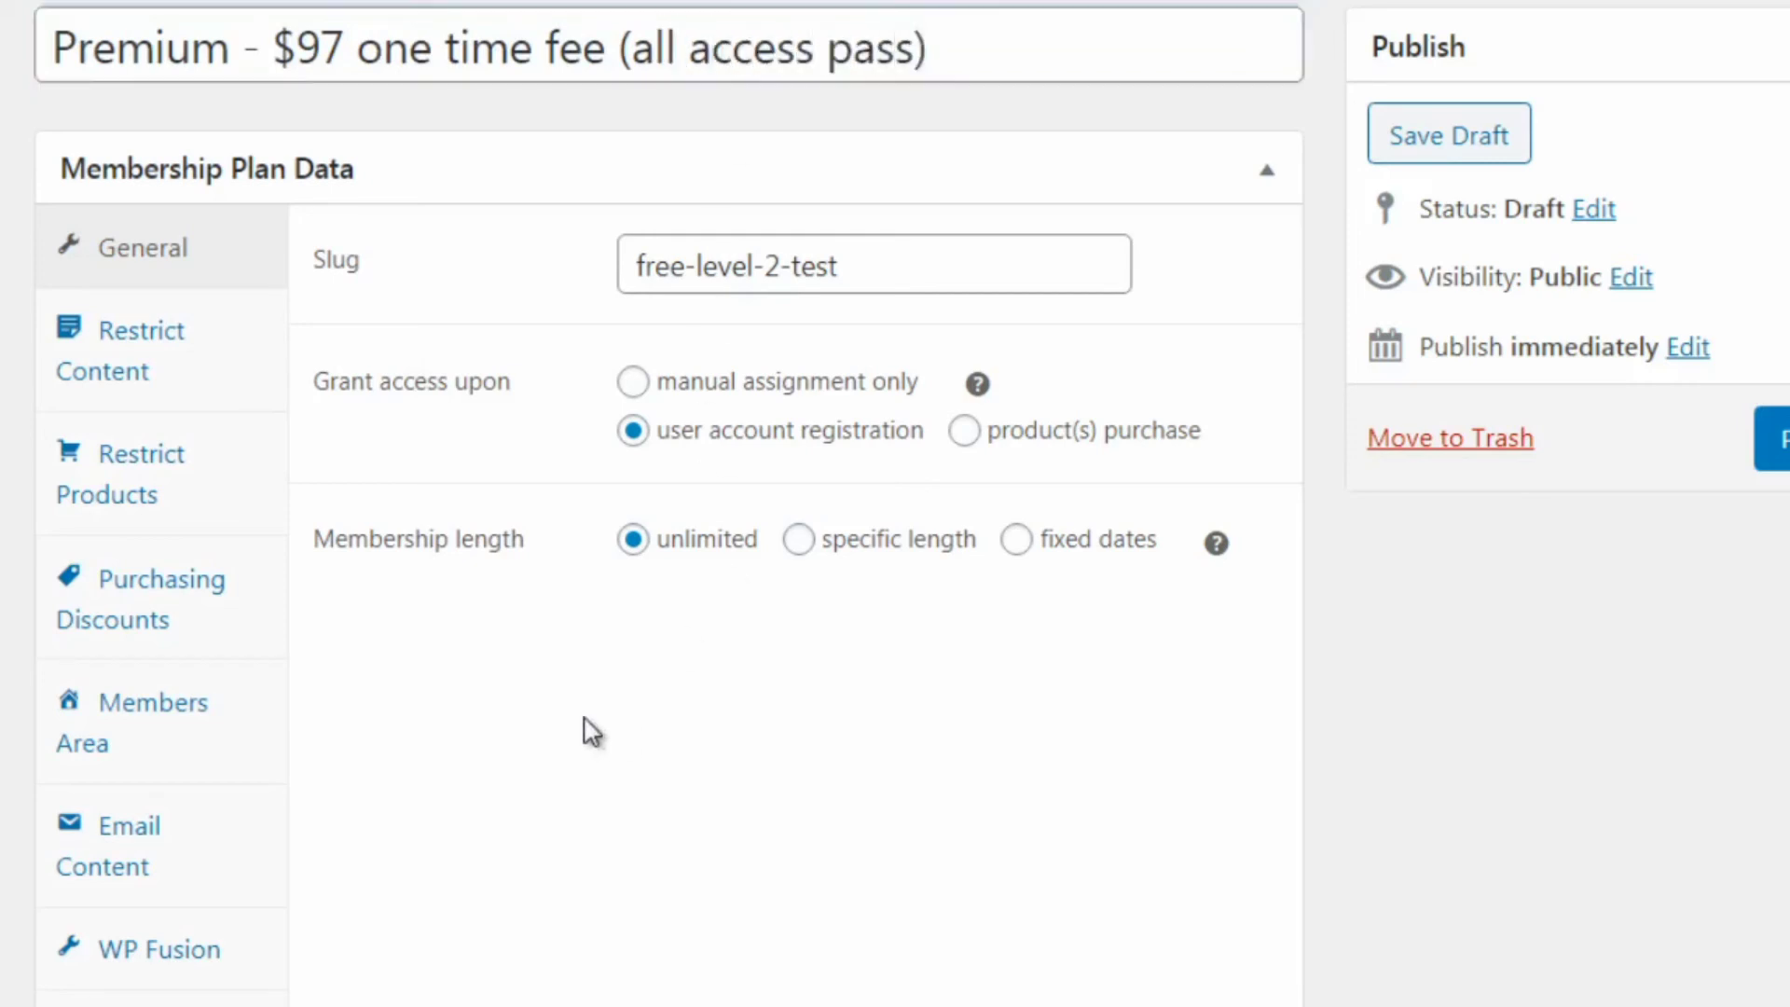
Set the plan's slug to premium-level and grant access upon product(s) purchase
{"action": "left_click_drag", "start_coordinate": [893, 258], "coordinate": [580, 236]}
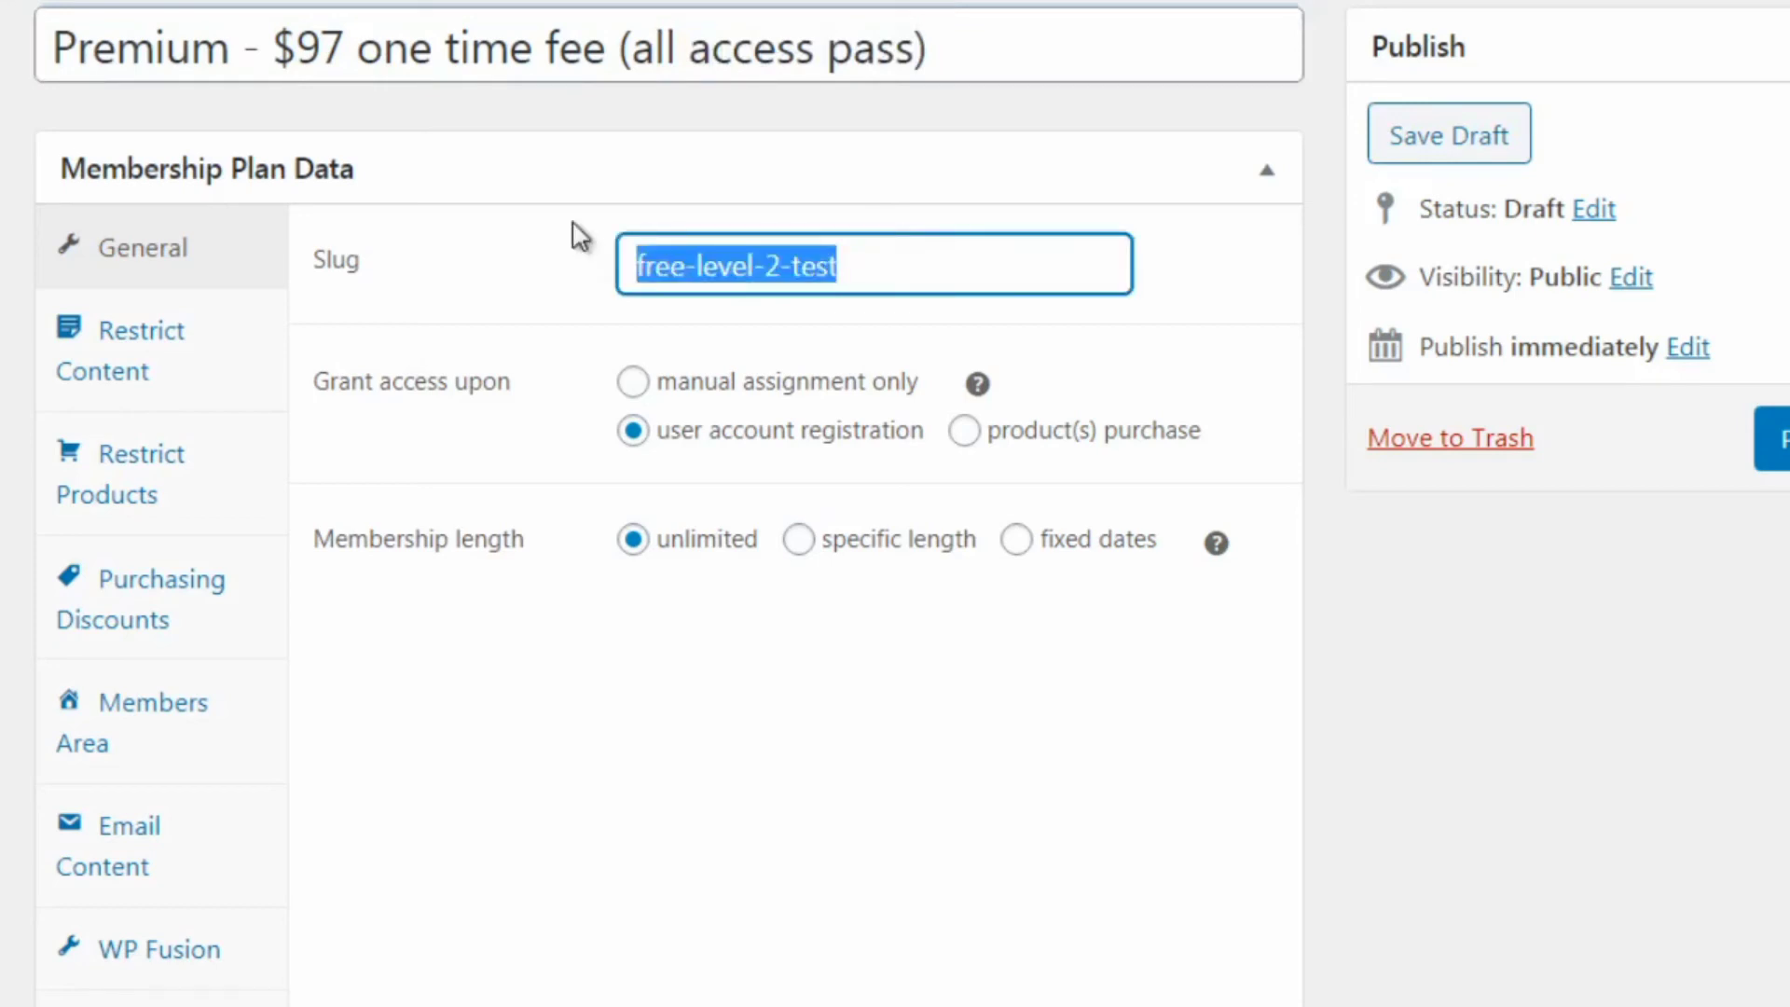
{"action": "type", "text": "premium"}
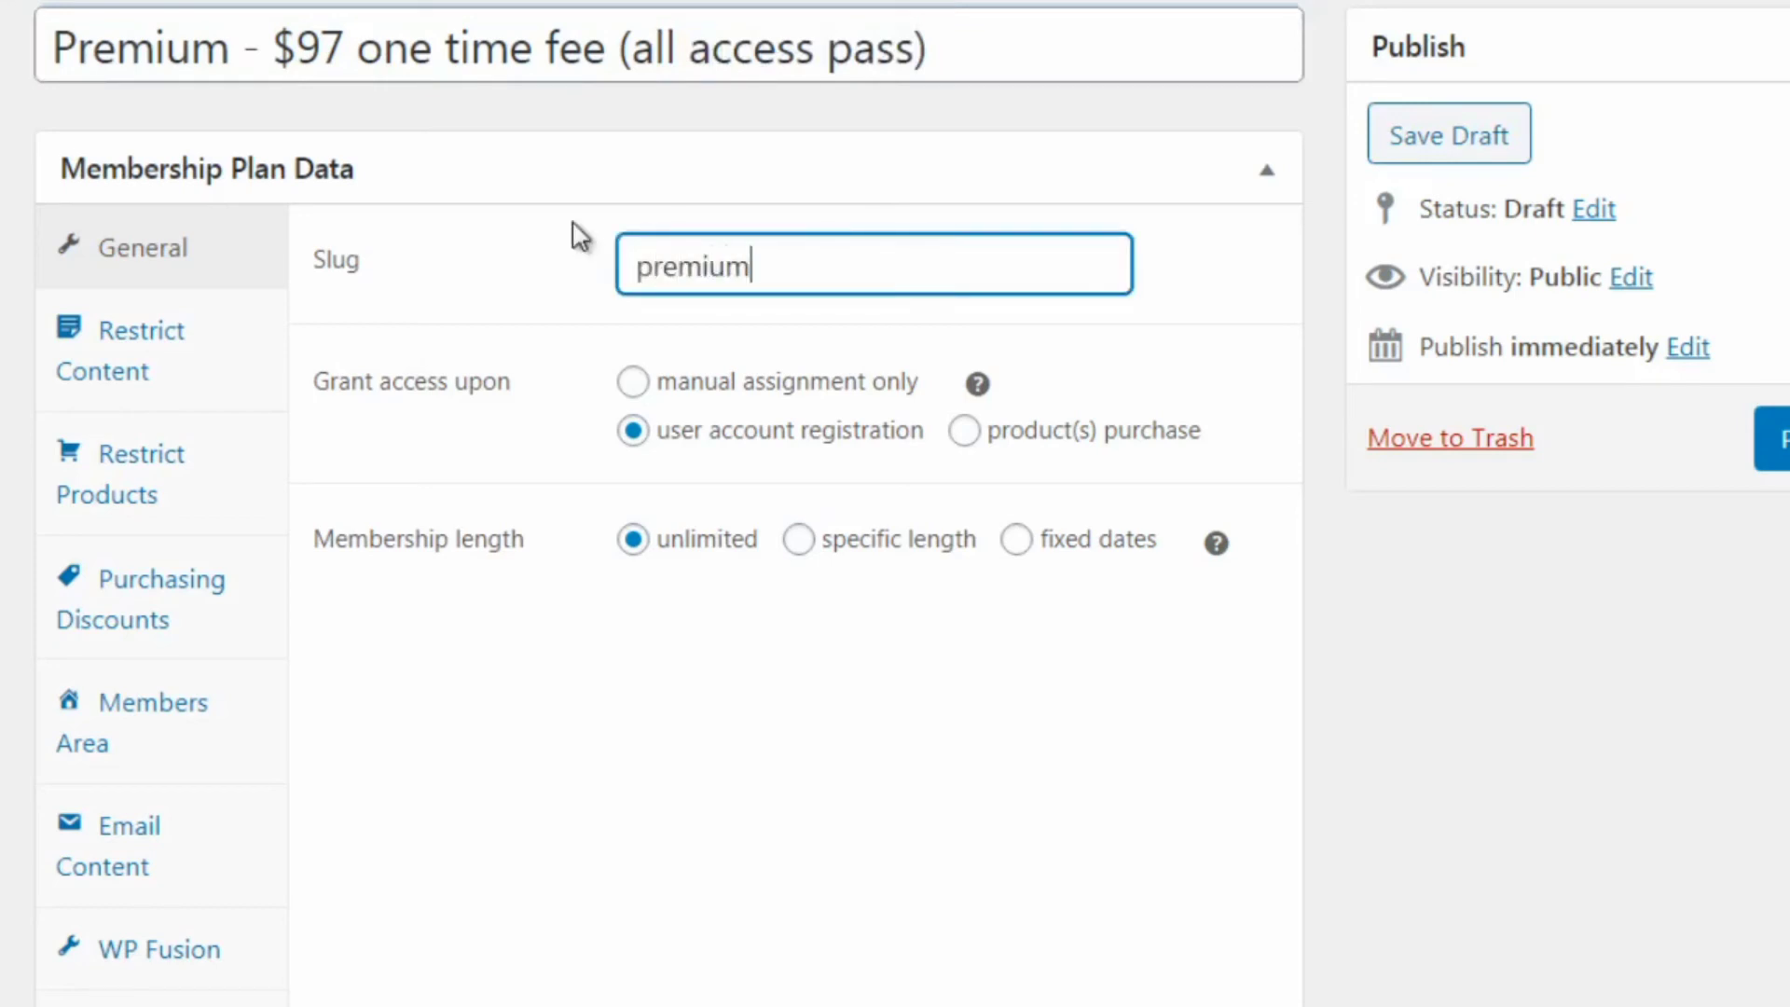
{"action": "type", "text": "-level"}
{"action": "left_click", "coordinate": [966, 432]}
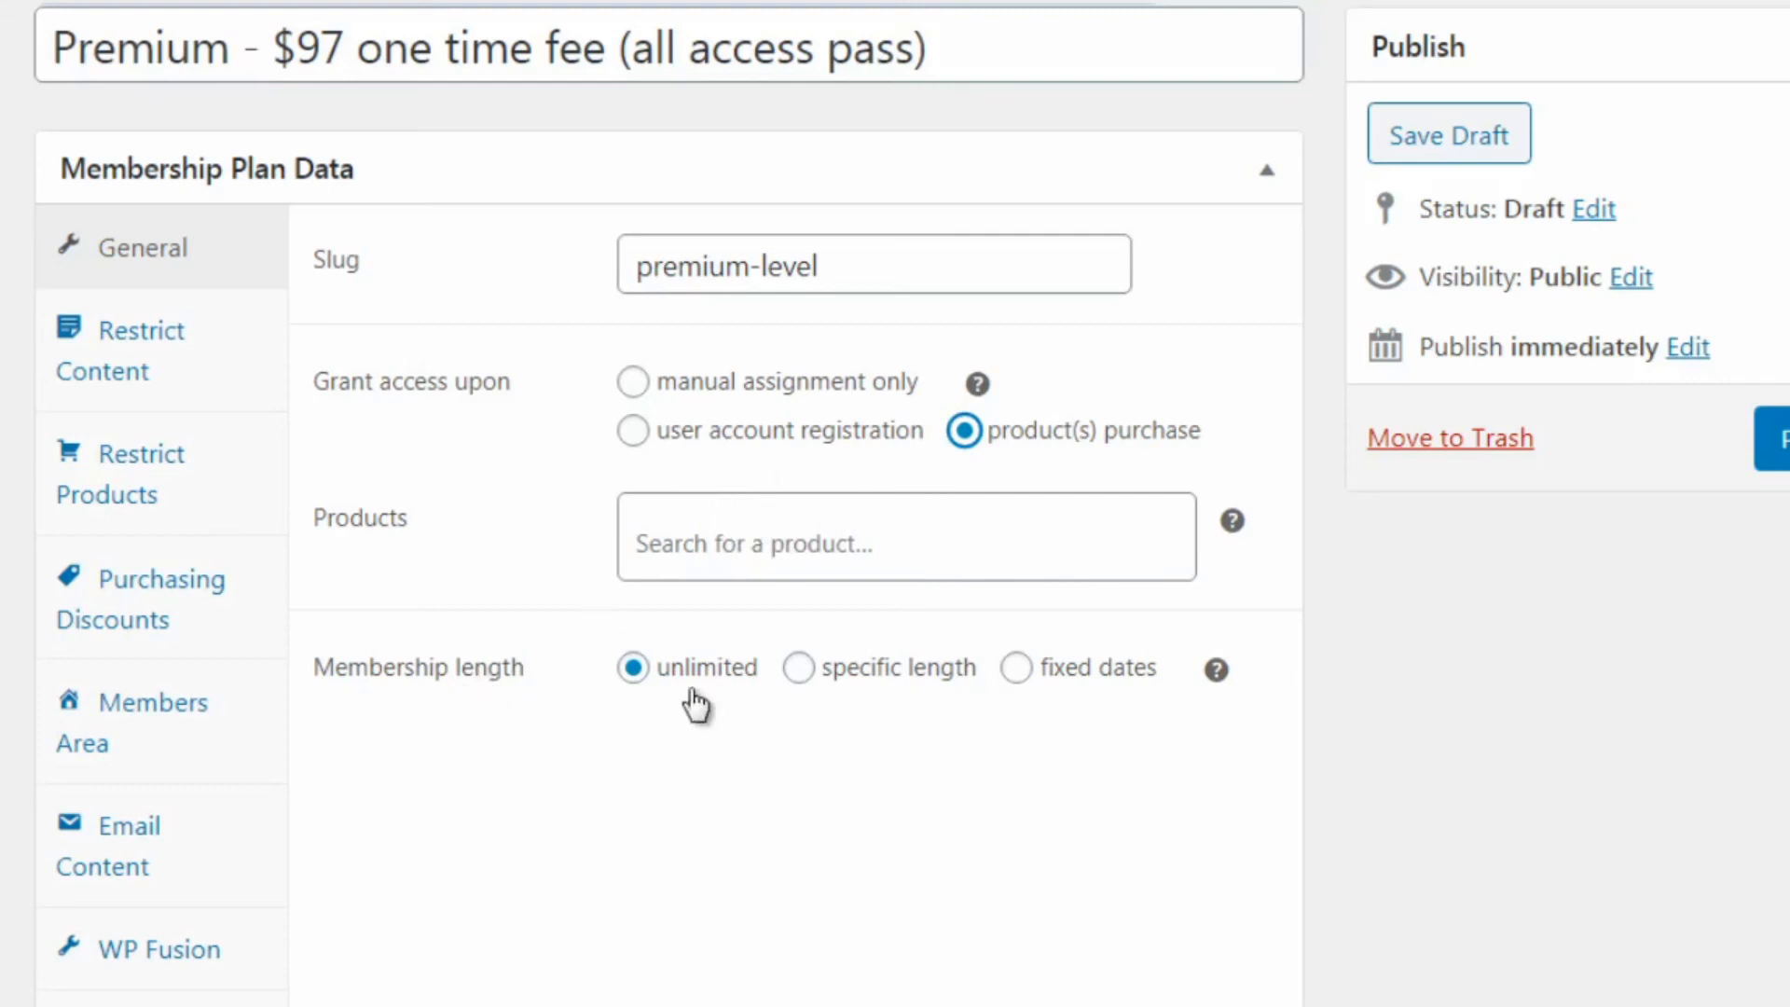
View the content types available for the plan's Pages restriction rule, keeping Pages
{"action": "left_click", "coordinate": [248, 379]}
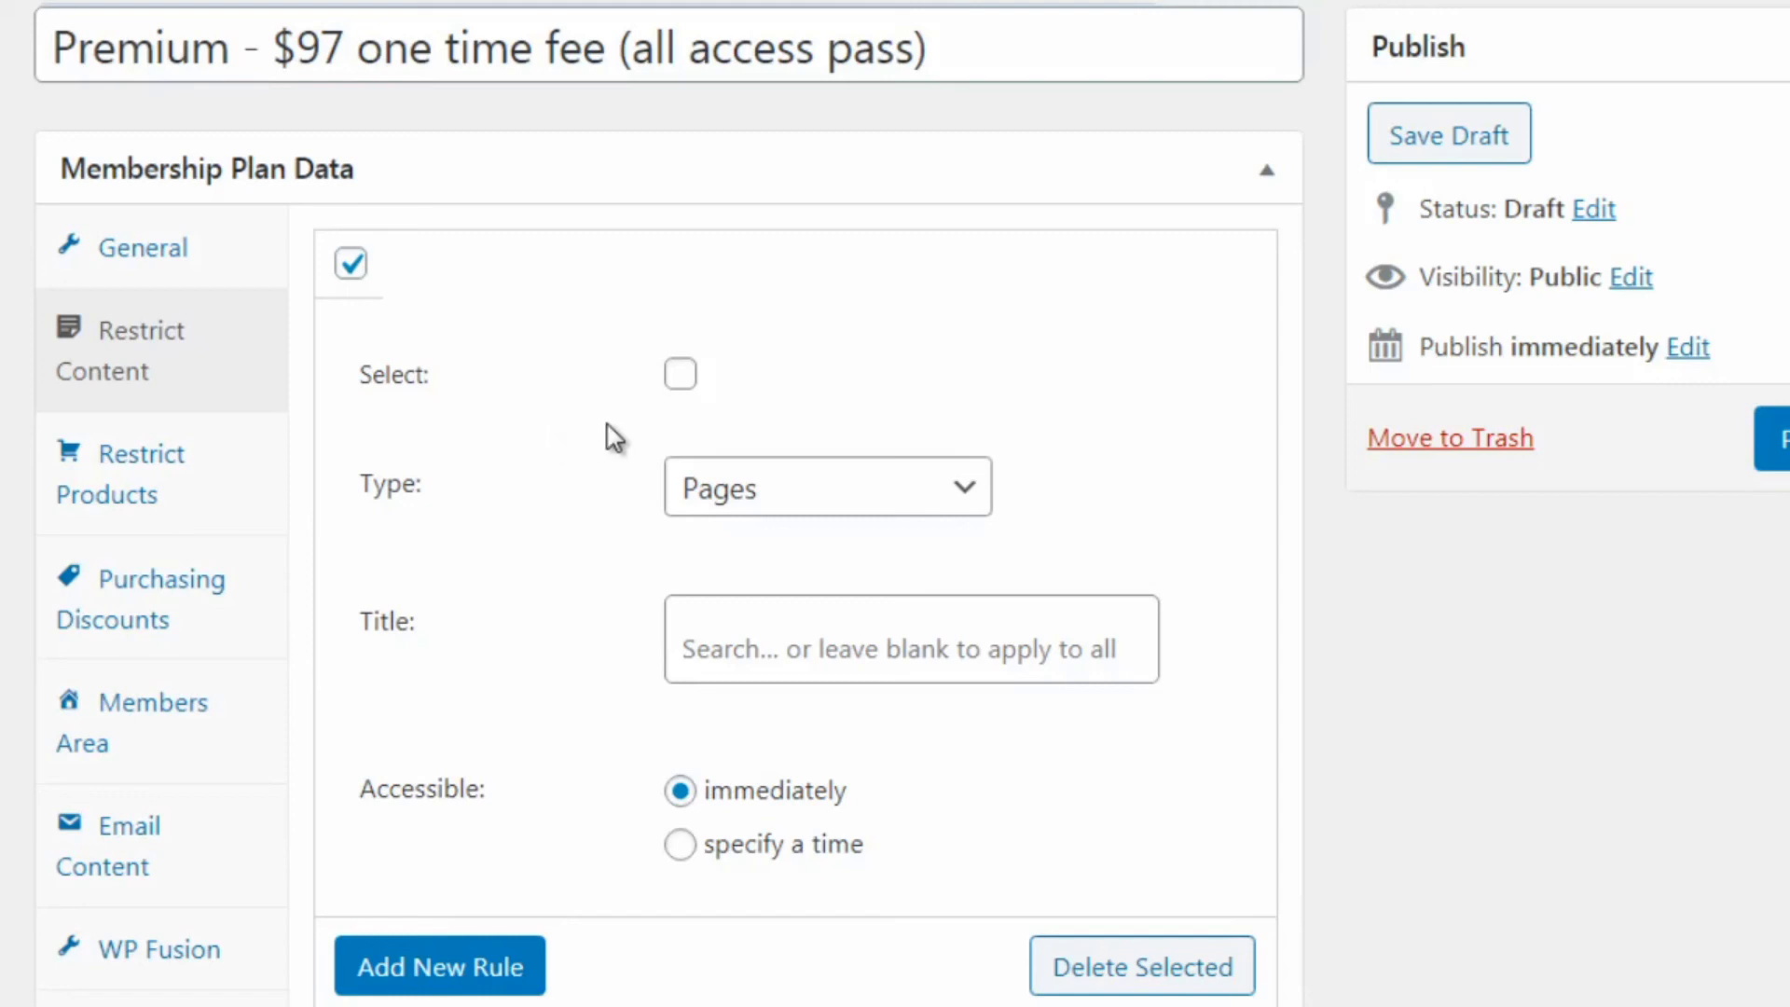
{"action": "left_click", "coordinate": [790, 495]}
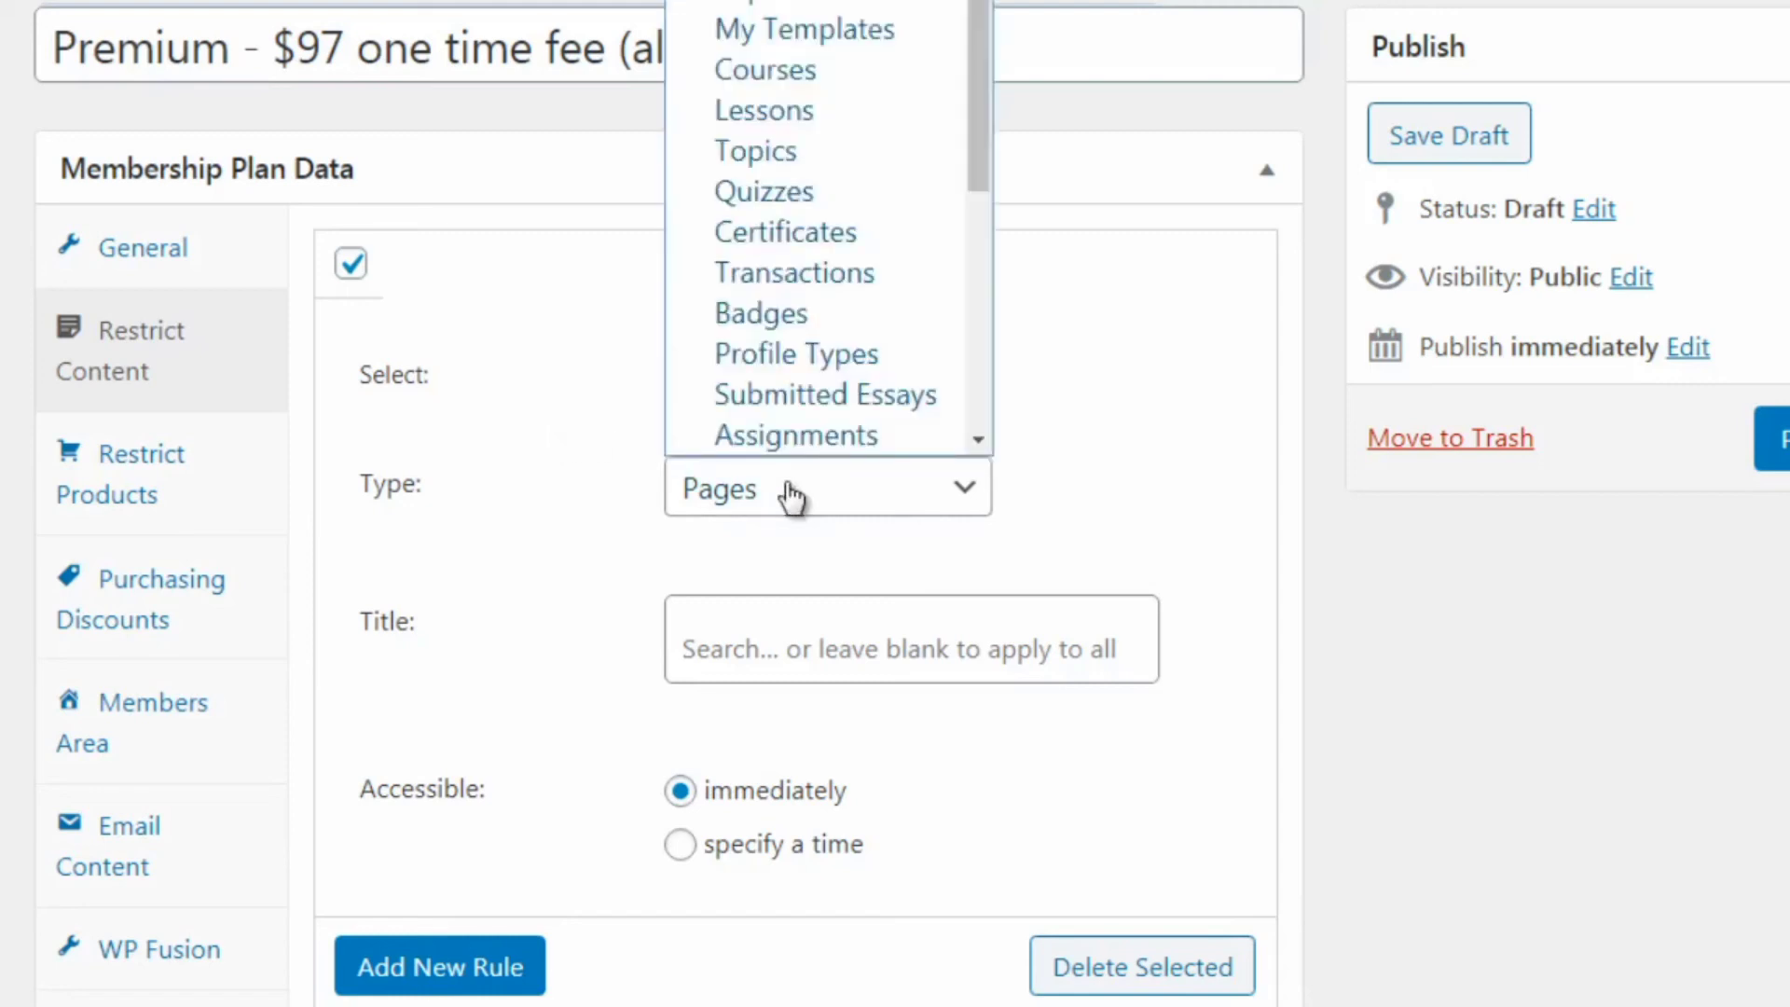
{"action": "left_click", "coordinate": [599, 512]}
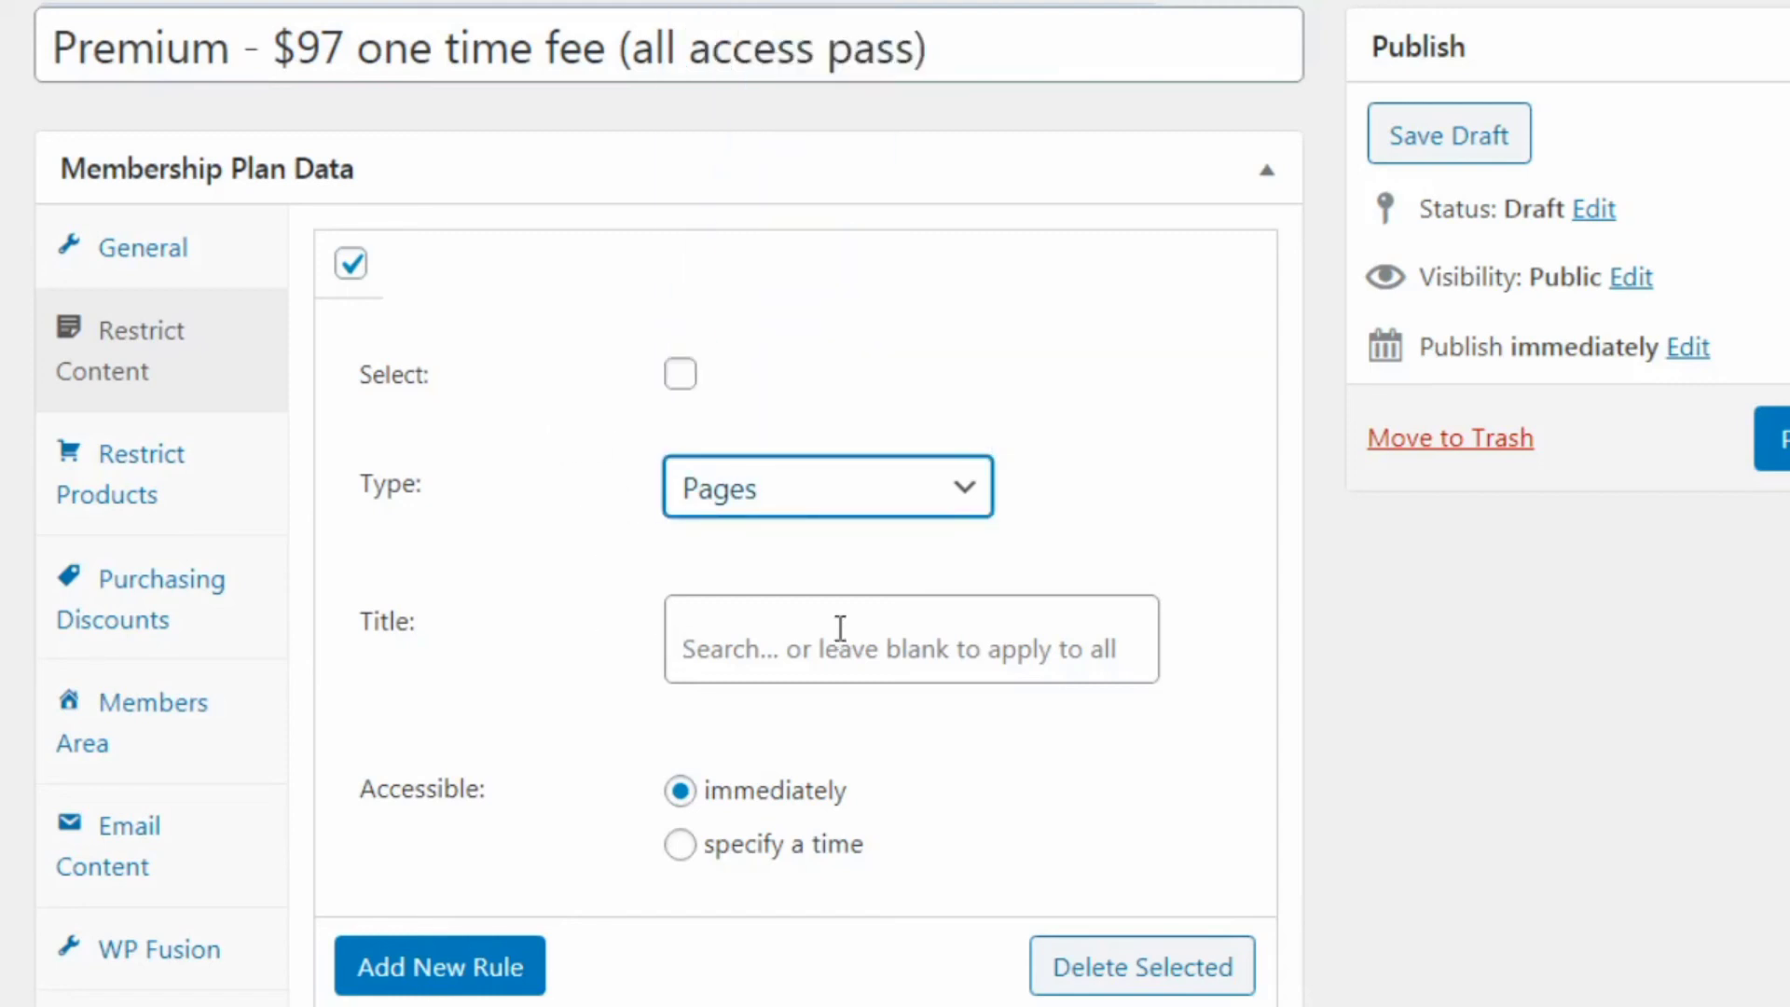
{"action": "left_click", "coordinate": [739, 487]}
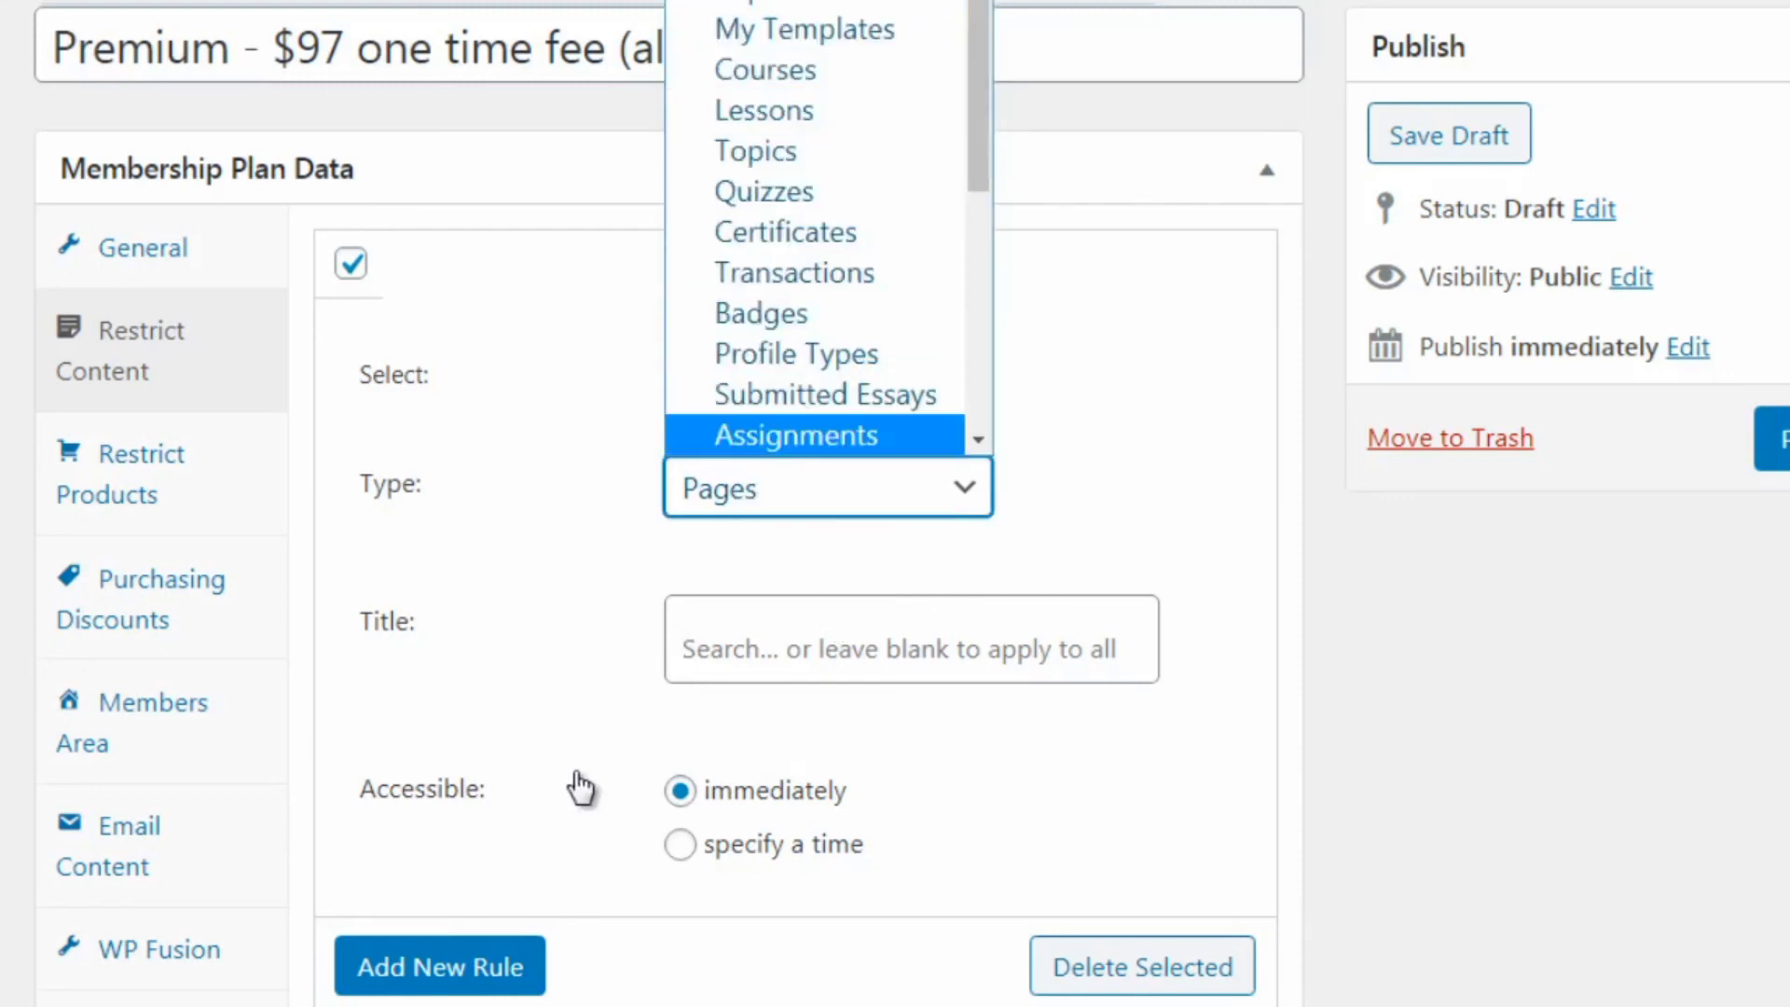
{"action": "left_click", "coordinate": [596, 745]}
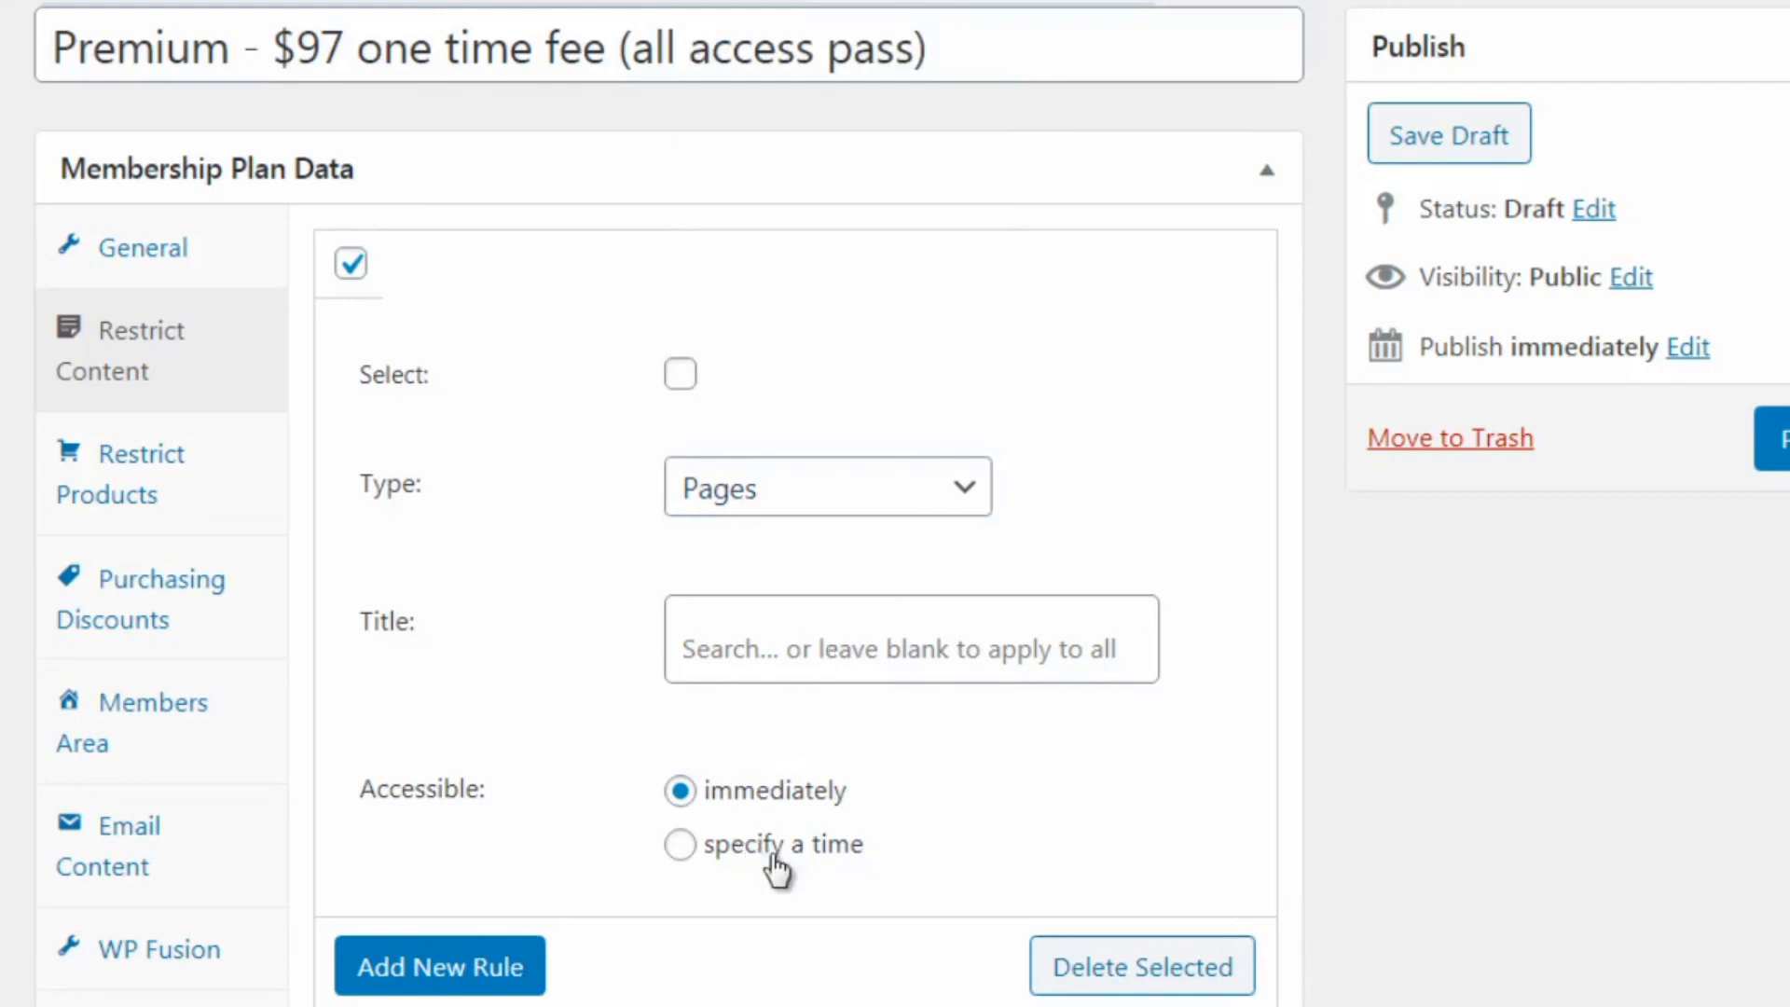
Add a second content restriction rule, of type Posts, below the Pages rule
{"action": "left_click", "coordinate": [410, 969]}
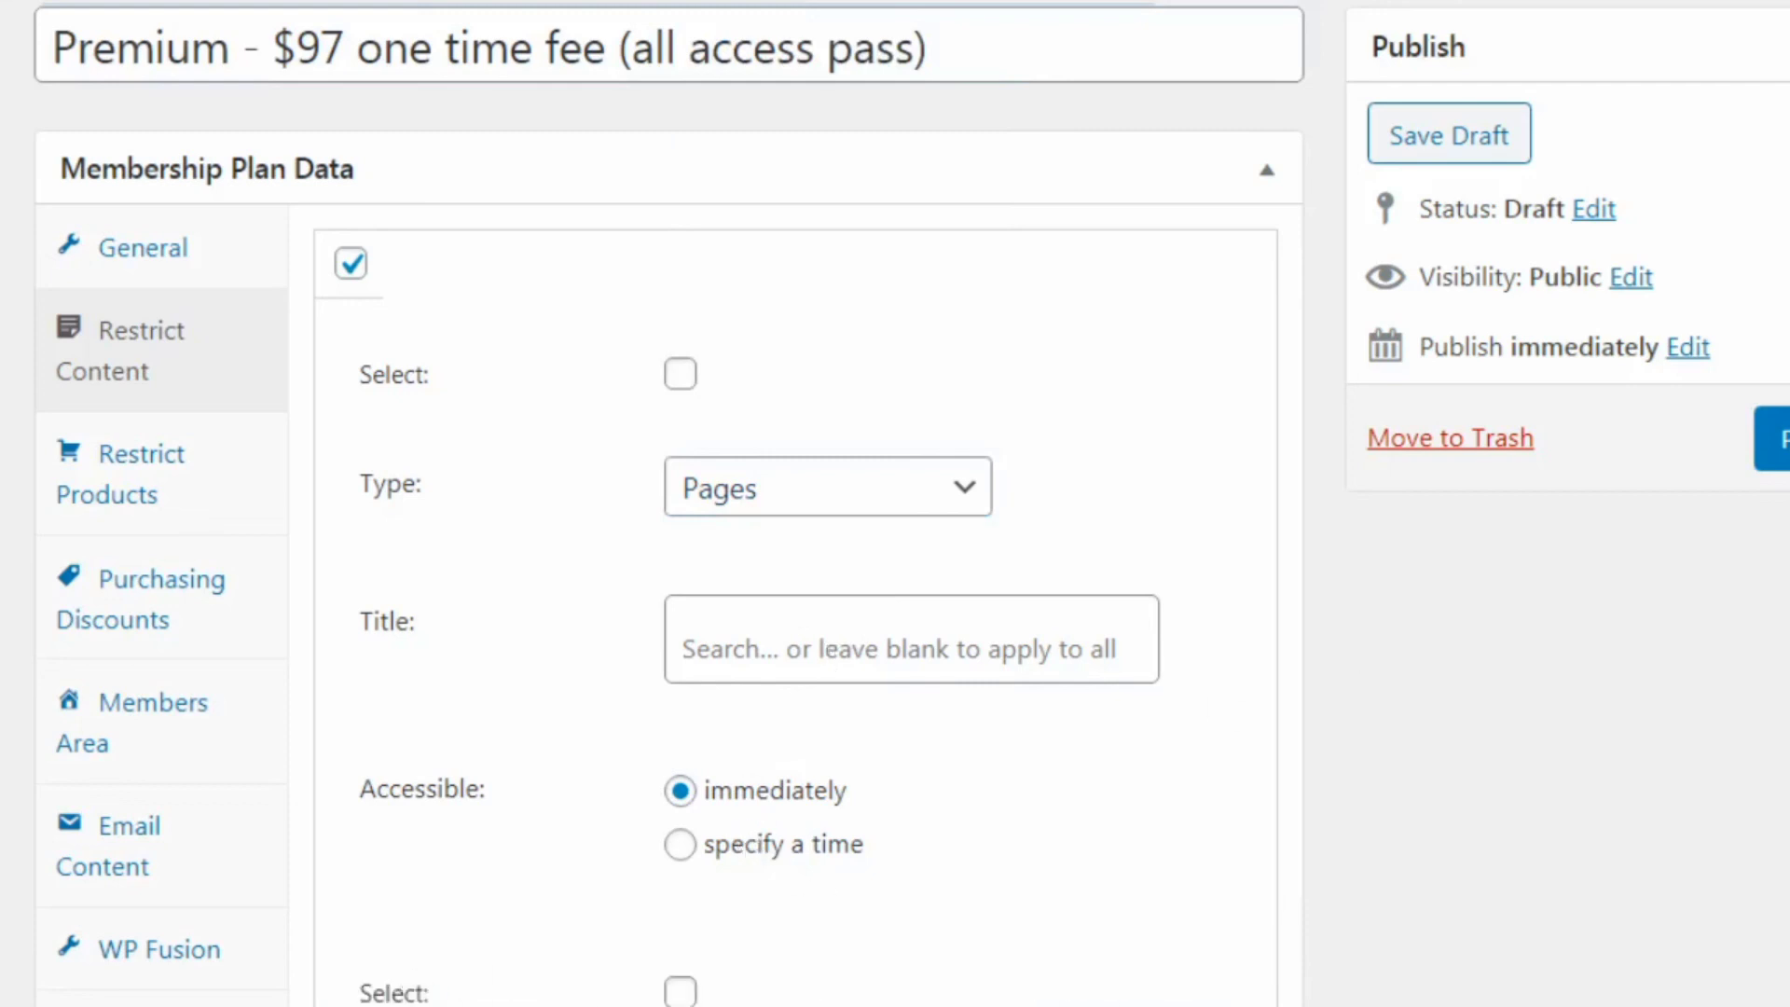
{"action": "scroll", "coordinate": [888, 612], "scroll_direction": "down", "scroll_amount": 5}
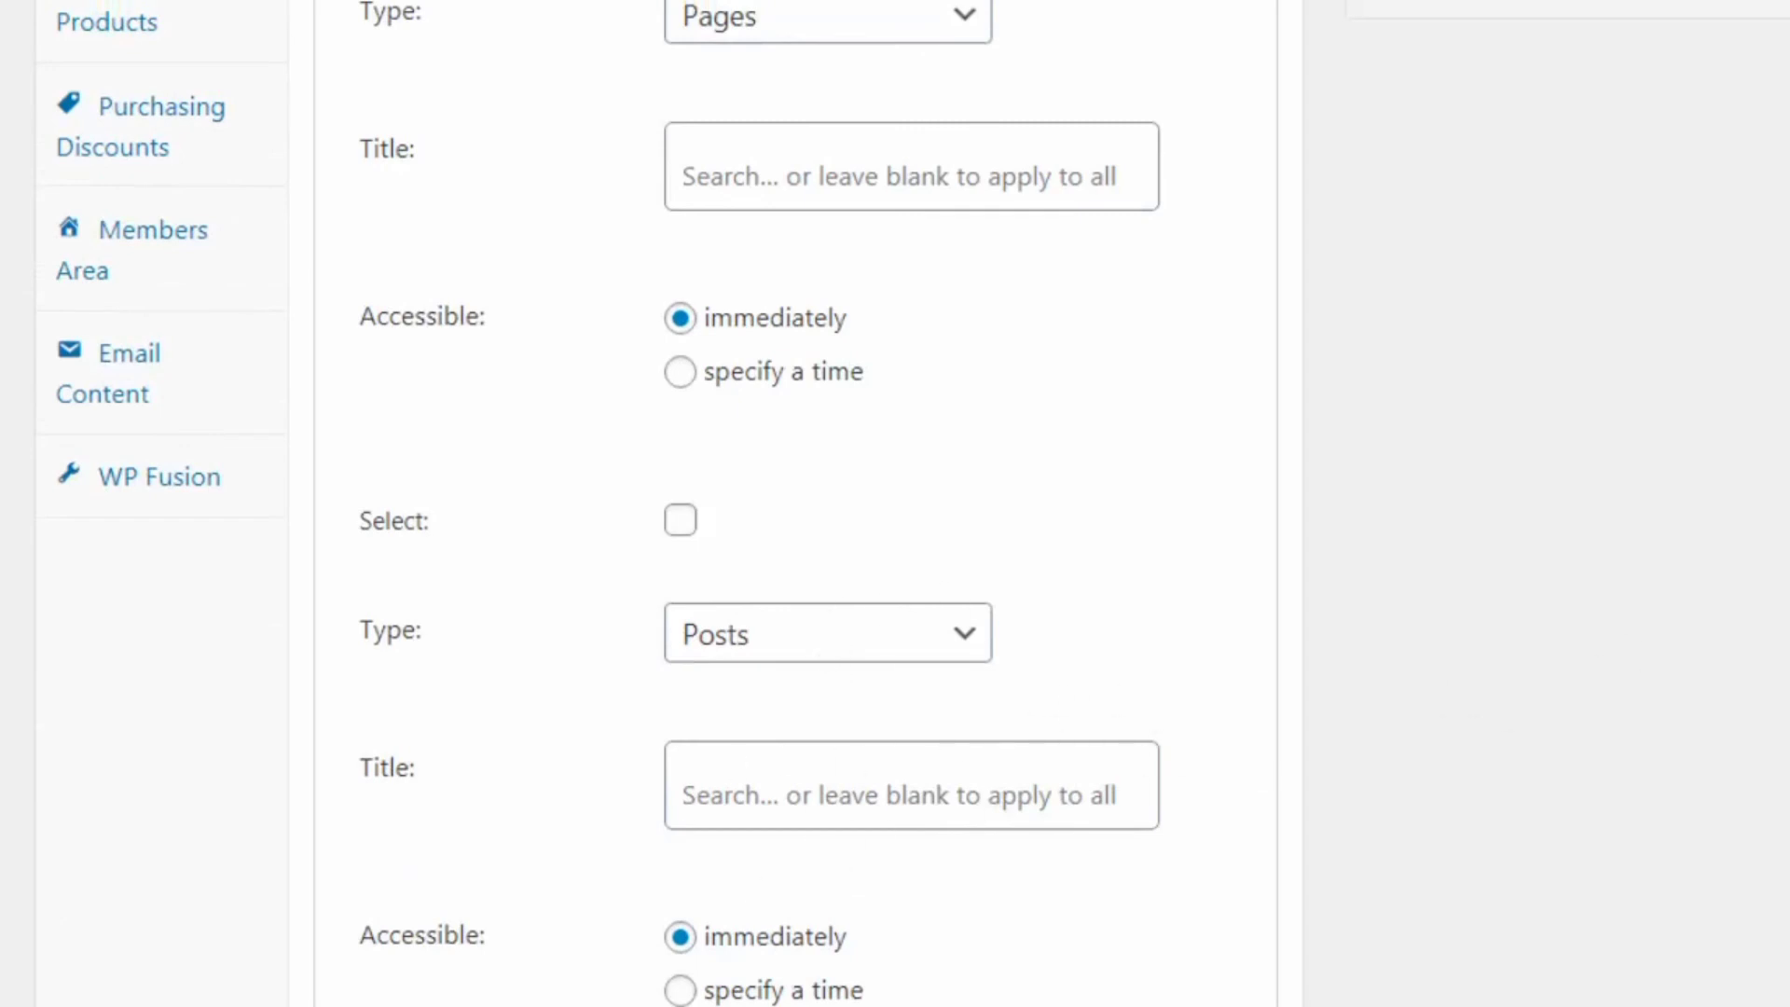
{"action": "scroll", "coordinate": [895, 503], "scroll_direction": "down", "scroll_amount": 2}
{"action": "scroll", "coordinate": [895, 504], "scroll_direction": "up", "scroll_amount": 6}
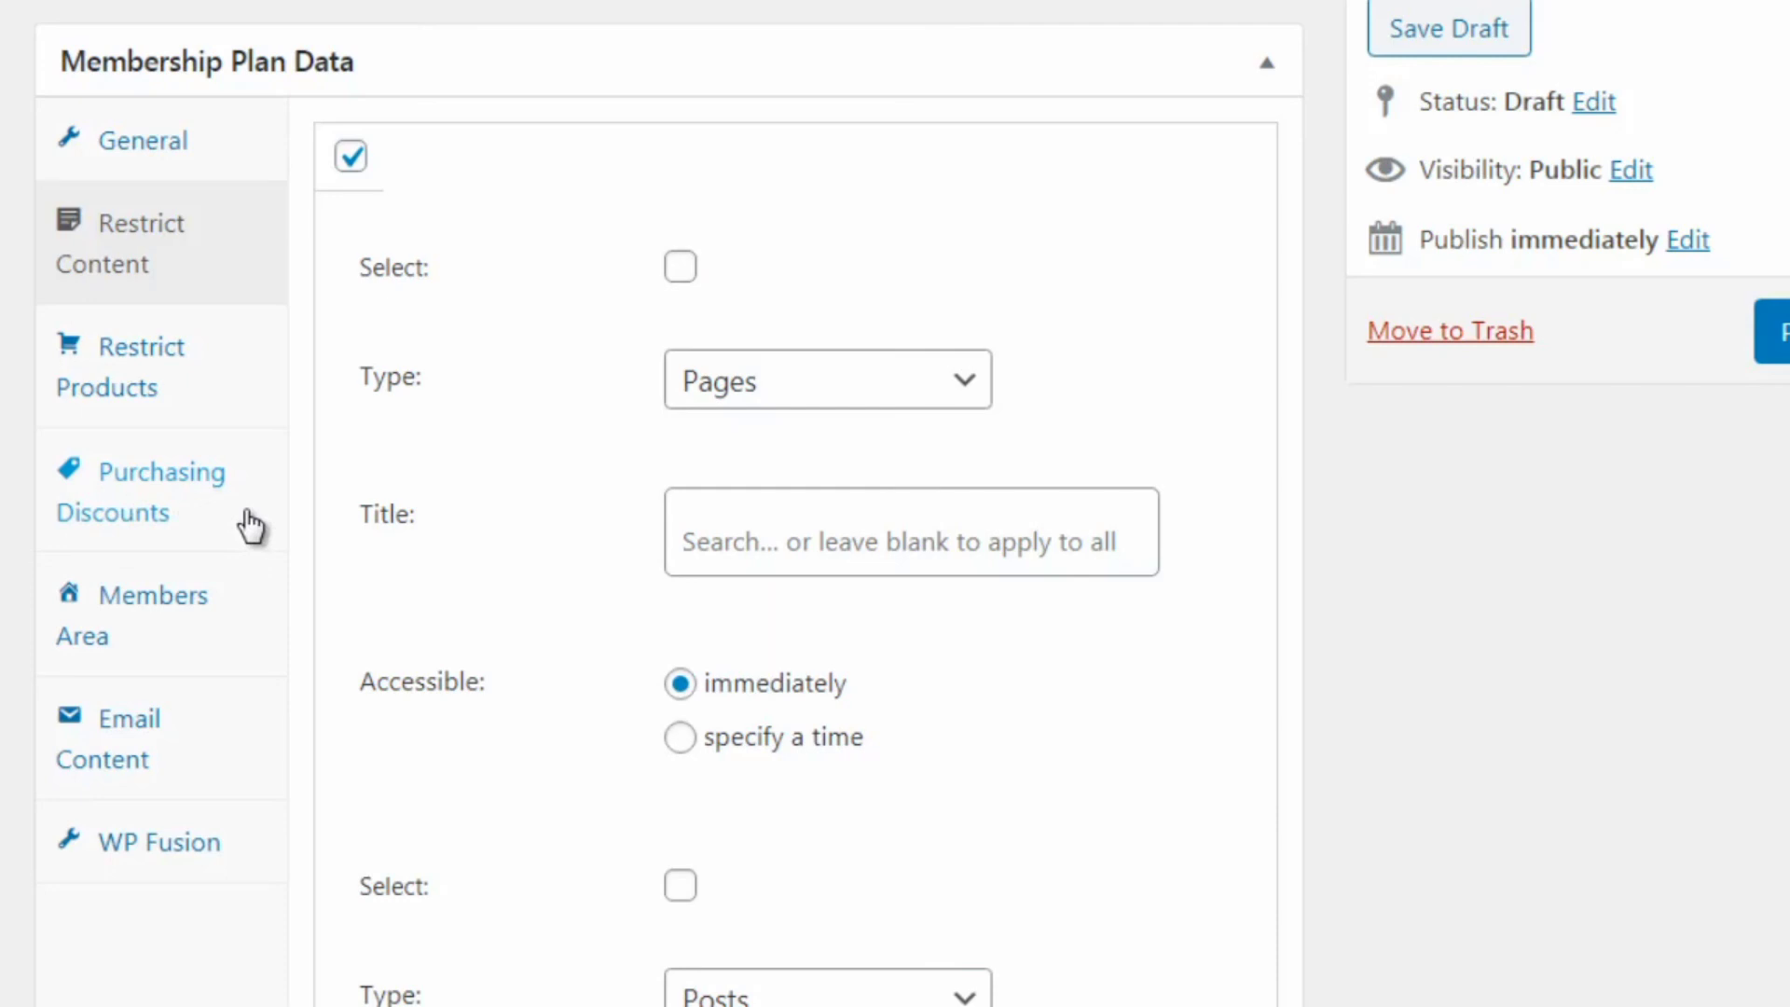
Add the Content section to the sections included in the plan's Members Area
{"action": "left_click", "coordinate": [237, 642]}
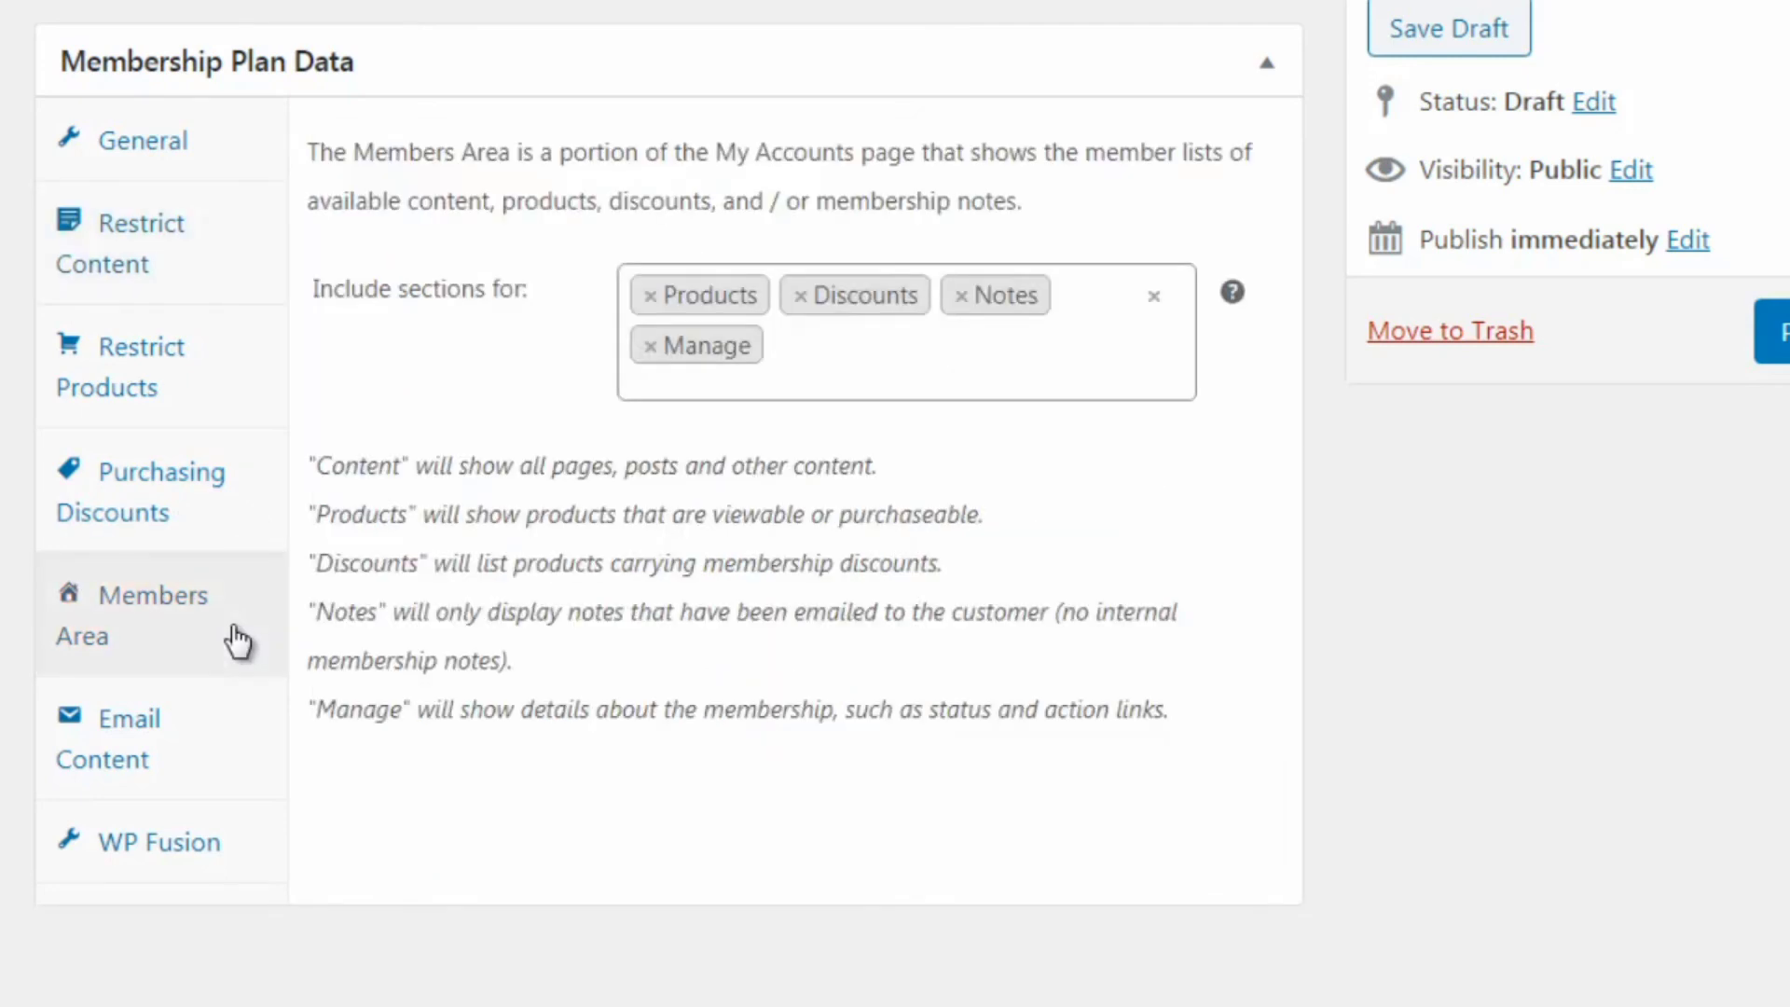
{"action": "left_click", "coordinate": [887, 368]}
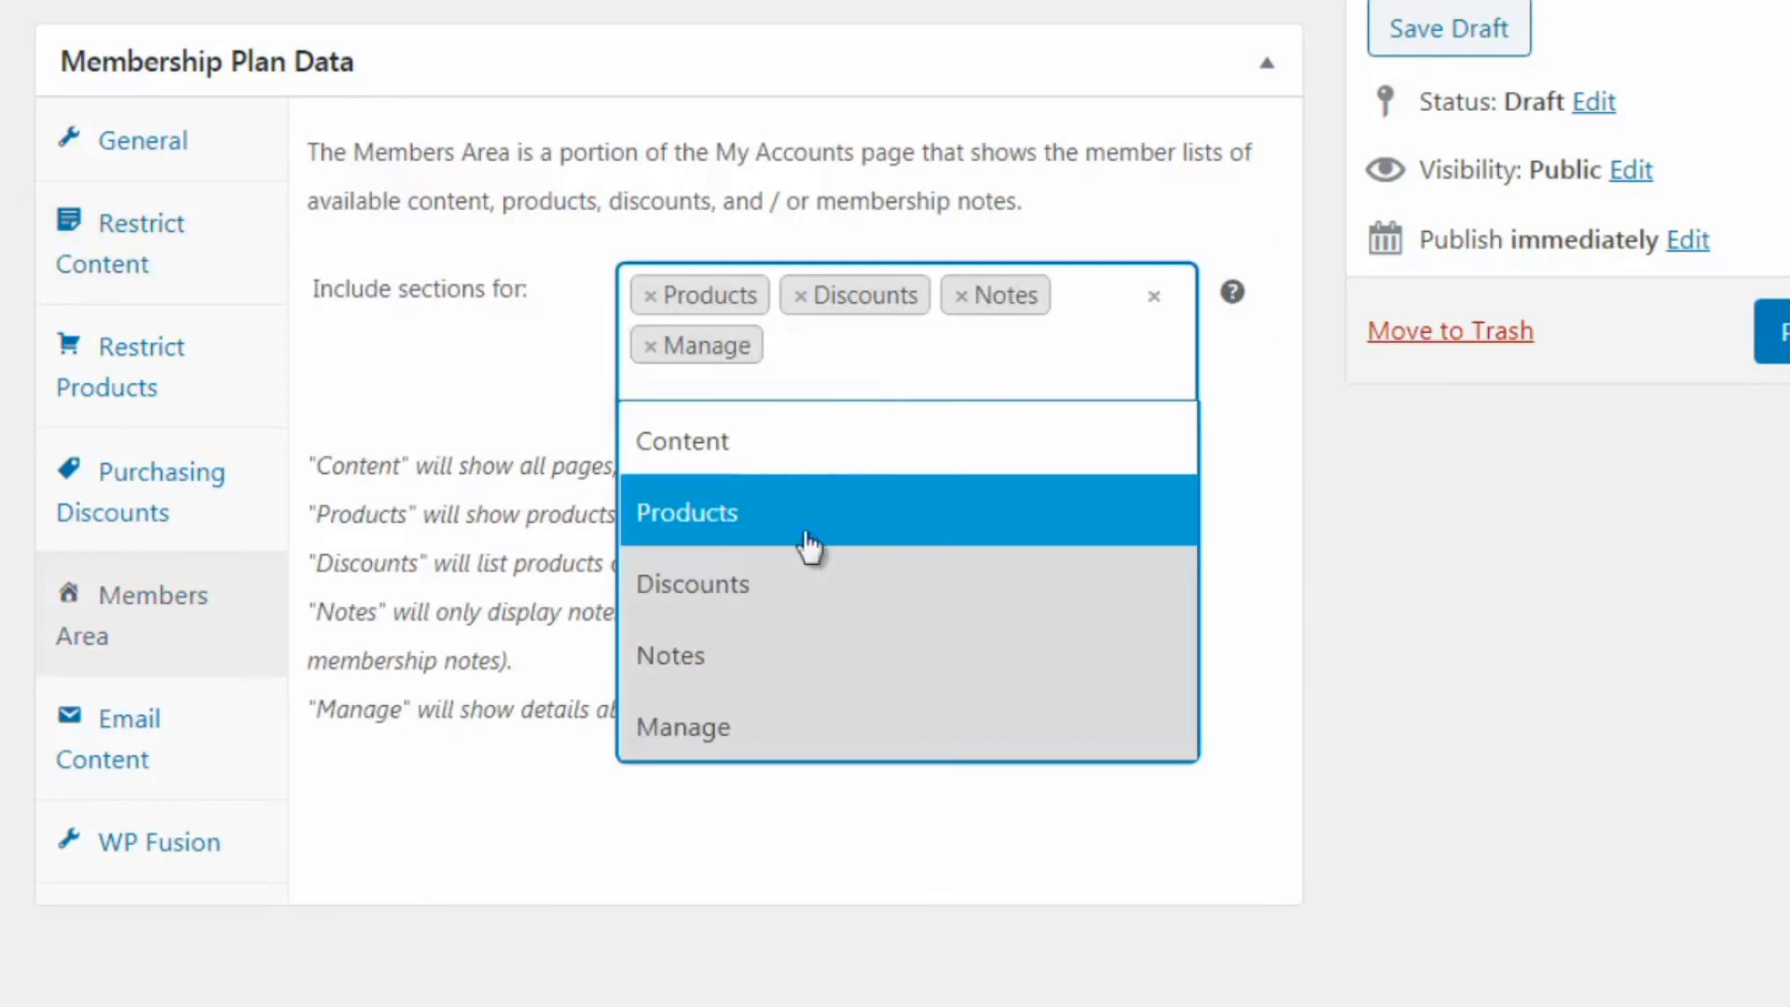
{"action": "left_click", "coordinate": [791, 459]}
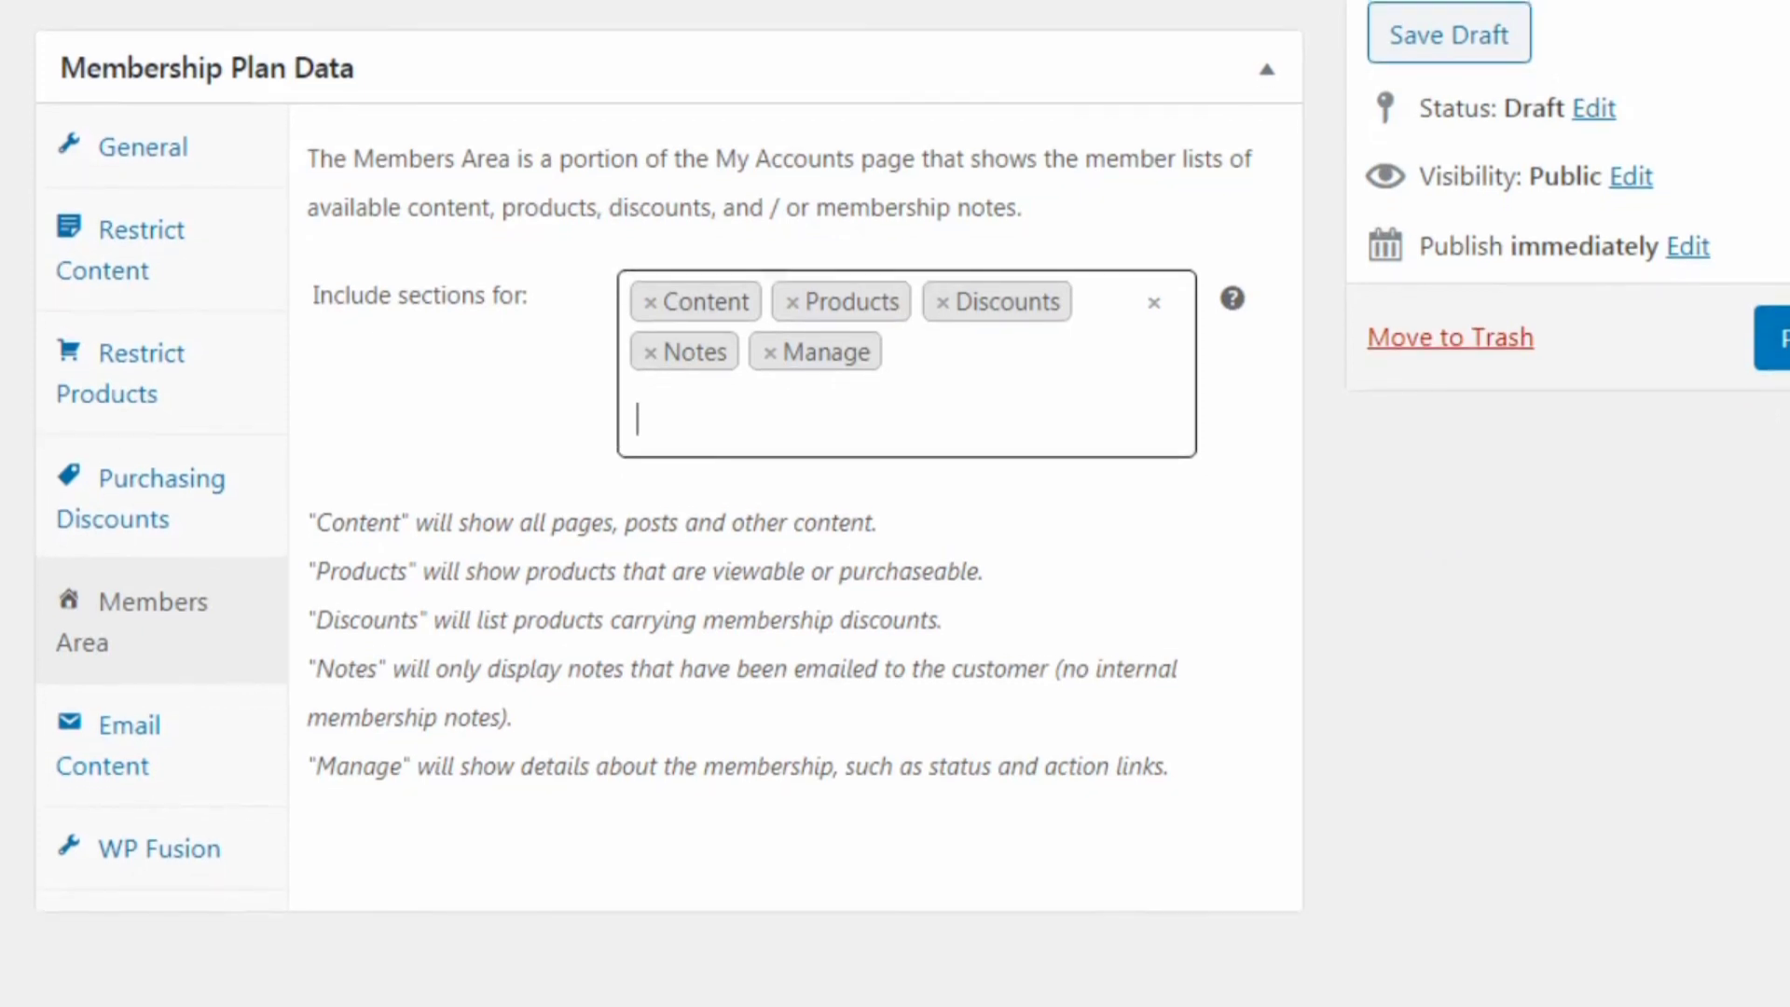
Publish the membership plan and confirm saving the rules that apply to all content
{"action": "left_click", "coordinate": [1783, 338]}
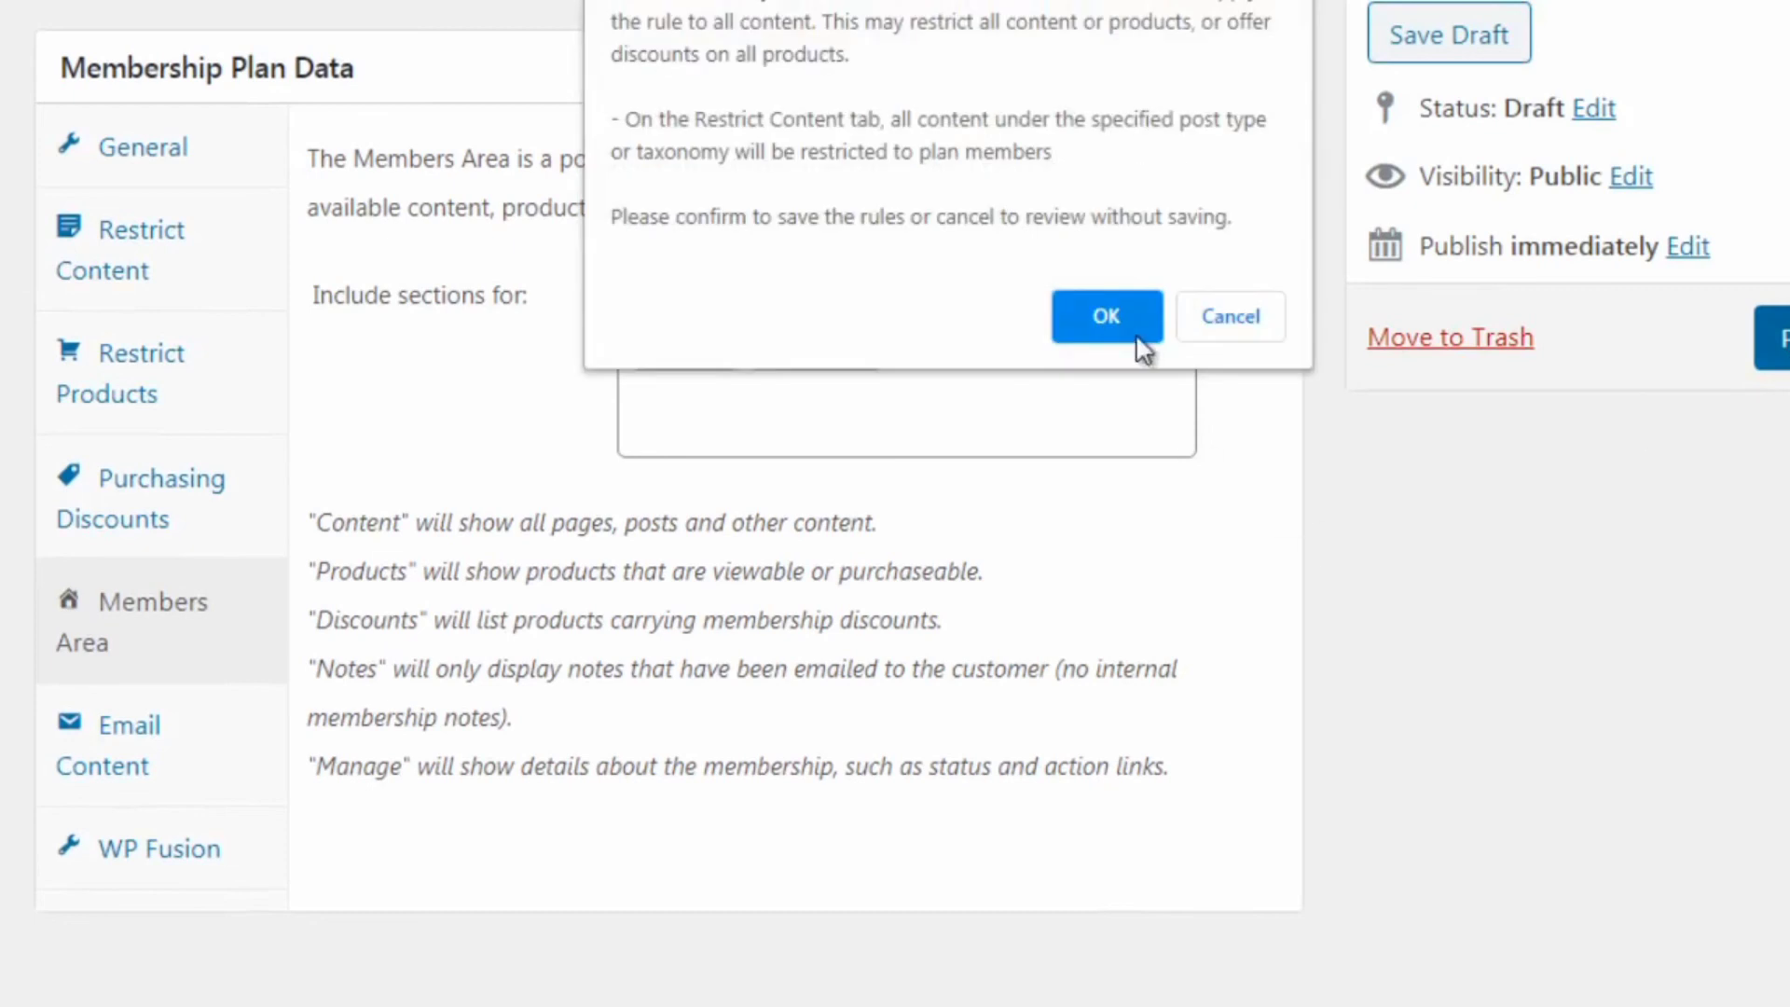
{"action": "left_click", "coordinate": [1121, 311]}
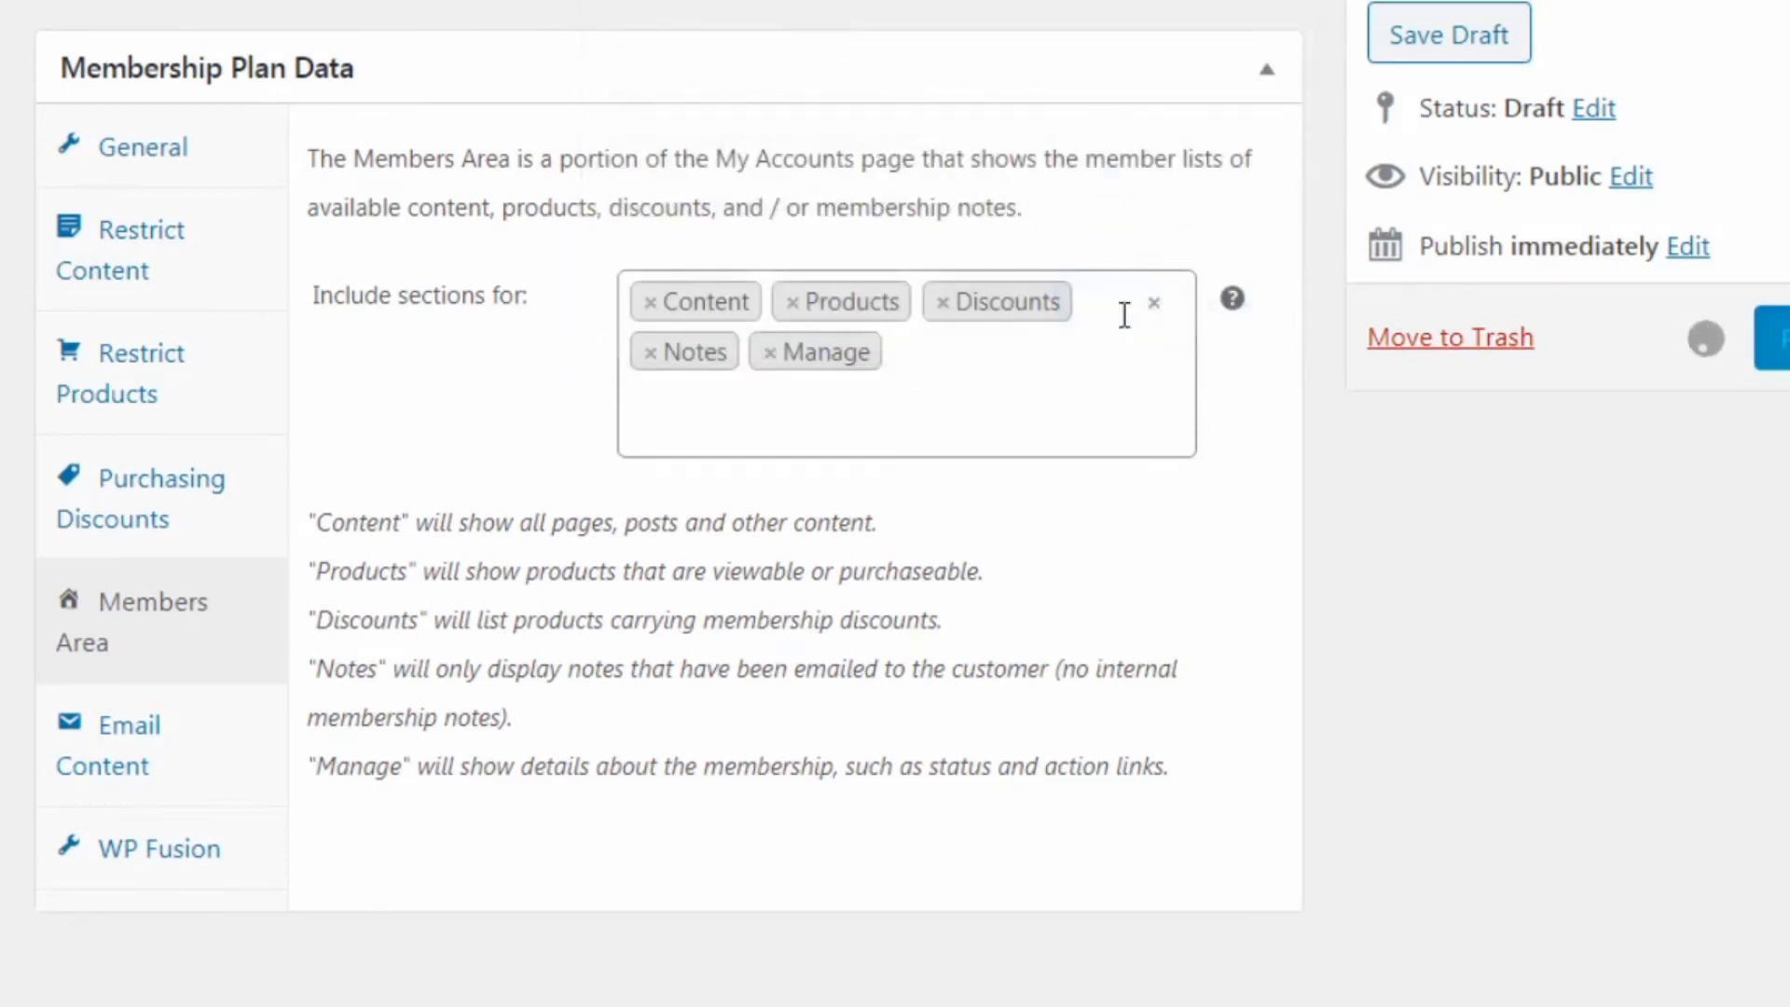